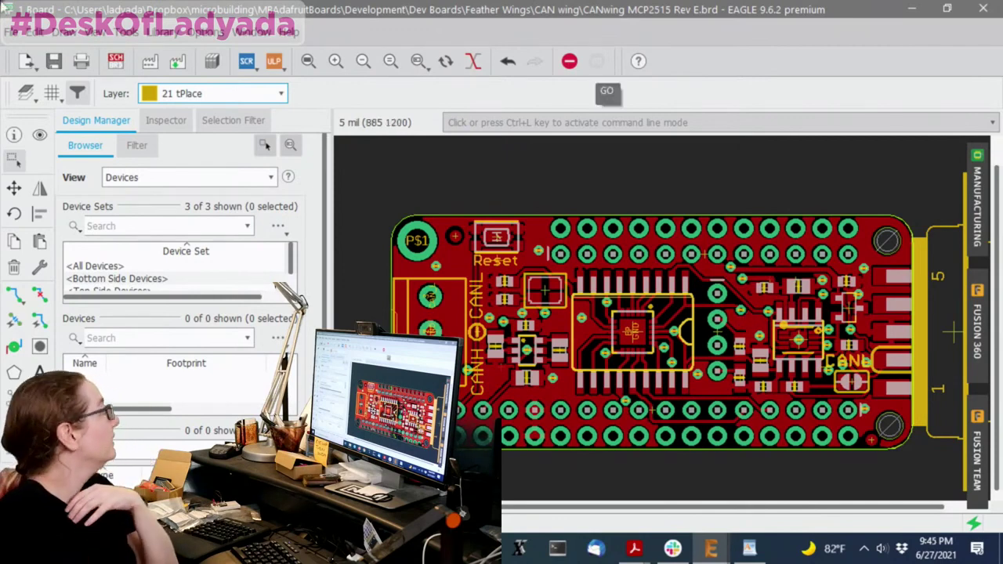
- Hide the Selection Filter pane from EAGLE's side panel
{"action": "left_click", "coordinate": [94, 32]}
{"action": "left_click", "coordinate": [136, 308]}
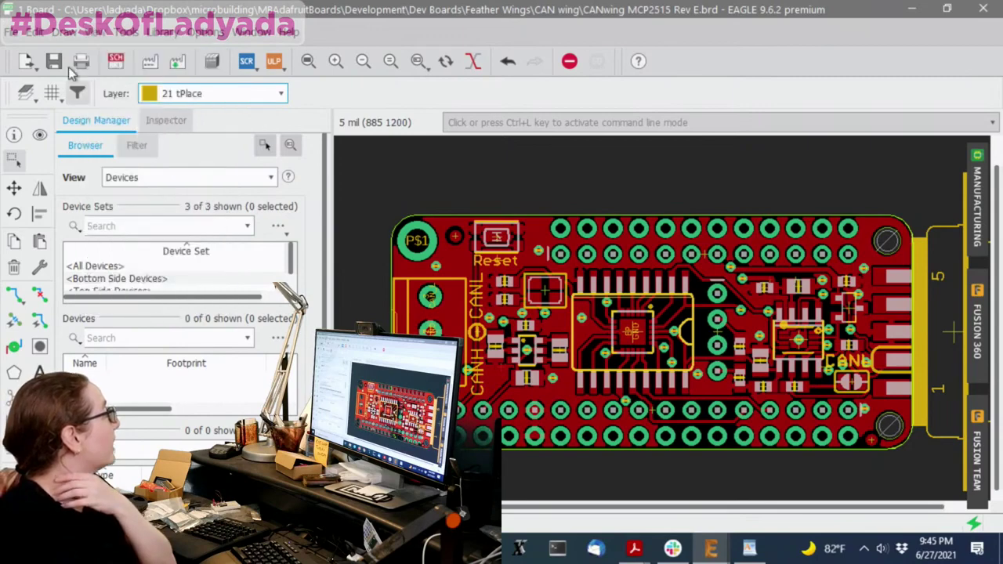
{"action": "left_click", "coordinate": [94, 32]}
- Hide the Inspector and Design Manager panes so the board fills the window
{"action": "left_click", "coordinate": [155, 293]}
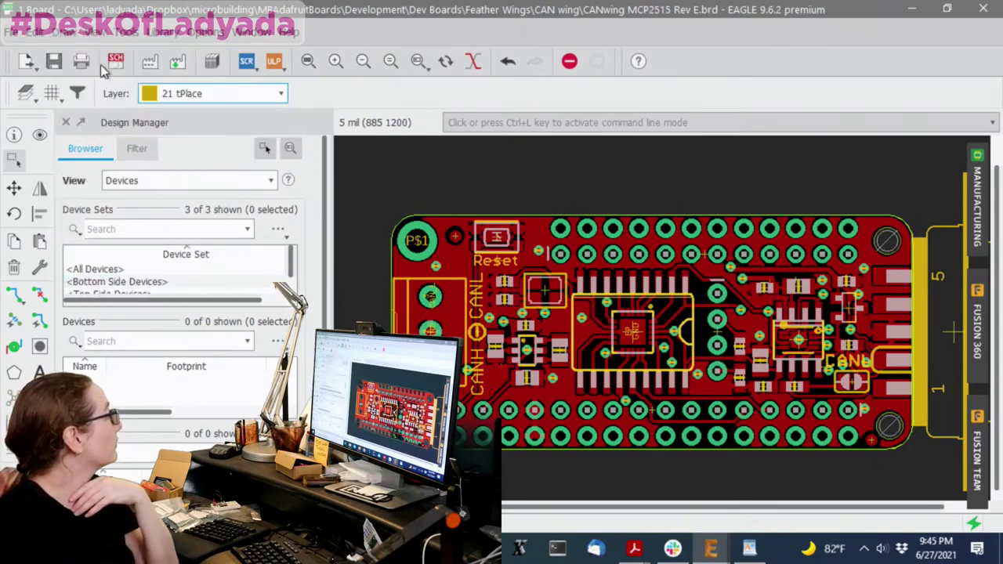
{"action": "left_click", "coordinate": [94, 32]}
{"action": "left_click", "coordinate": [125, 278]}
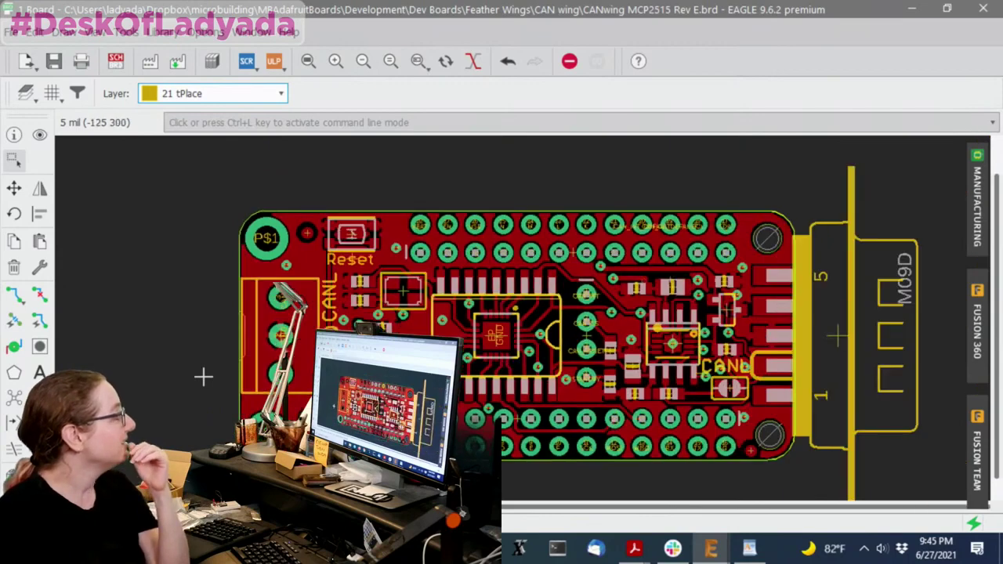
- Zoom to the CAN transceiver chip and show IC1's properties with the Info tool
{"action": "scroll", "coordinate": [203, 377], "scroll_direction": "up", "scroll_amount": 1}
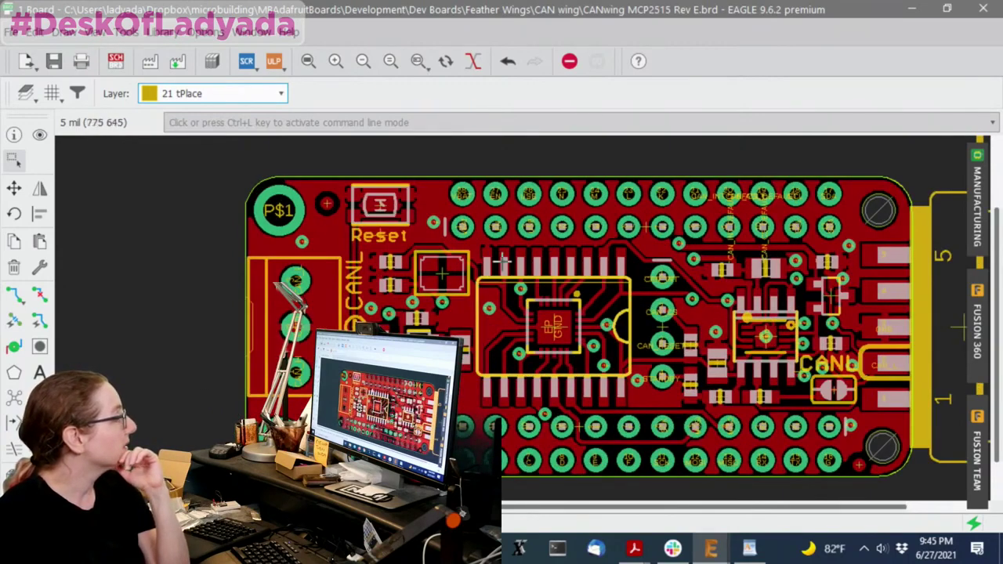
{"action": "scroll", "coordinate": [820, 256], "scroll_direction": "down", "scroll_amount": 1}
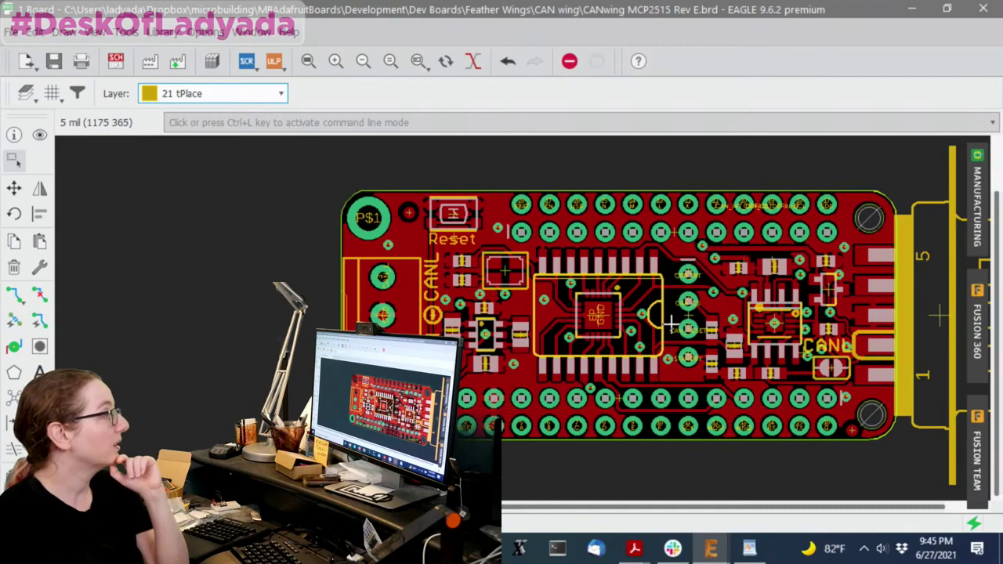
{"action": "scroll", "coordinate": [809, 340], "scroll_direction": "up", "scroll_amount": 3}
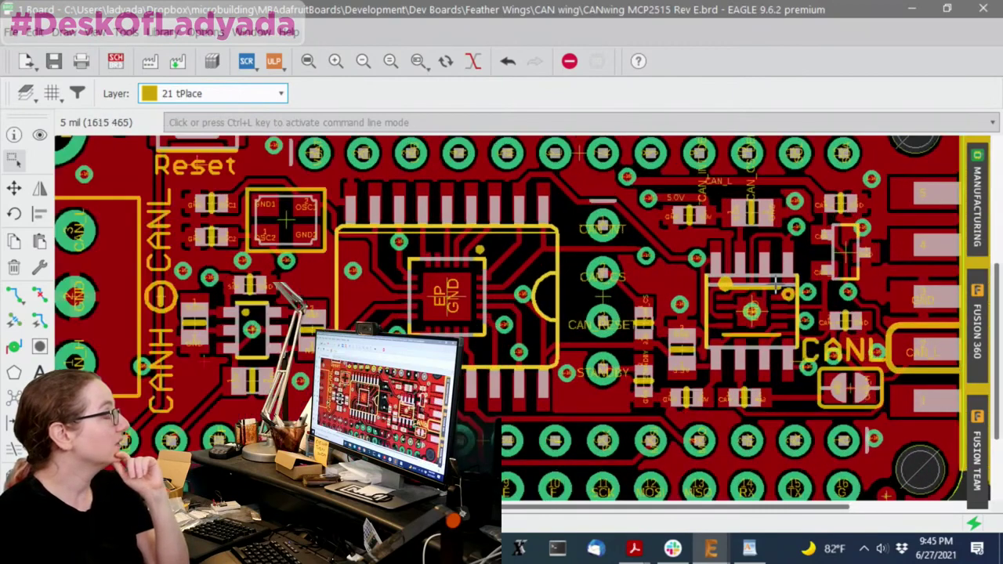
{"action": "scroll", "coordinate": [775, 286], "scroll_direction": "down", "scroll_amount": 4}
{"action": "scroll", "coordinate": [776, 288], "scroll_direction": "up", "scroll_amount": 1}
{"action": "scroll", "coordinate": [779, 290], "scroll_direction": "up", "scroll_amount": 2}
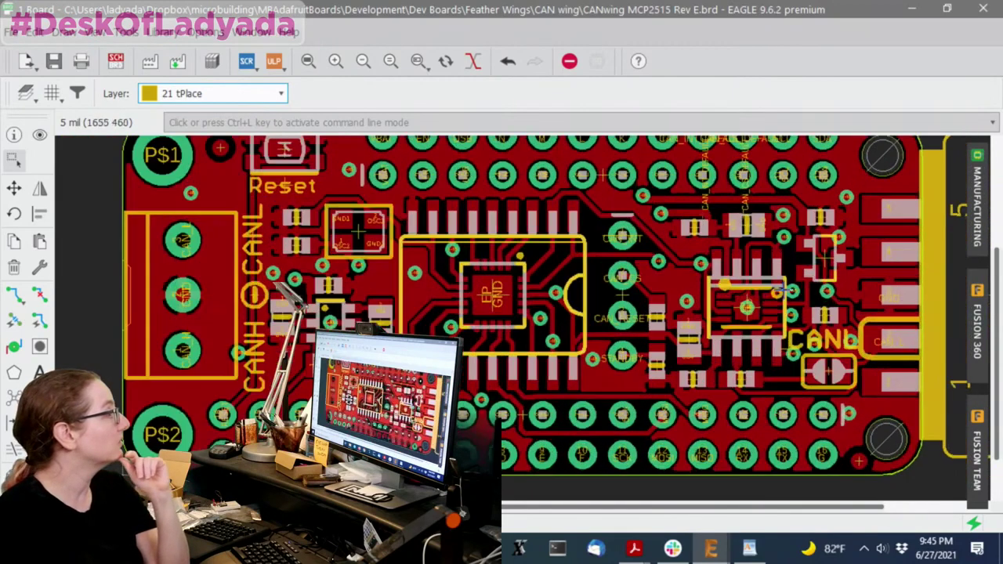
{"action": "left_click", "coordinate": [13, 135]}
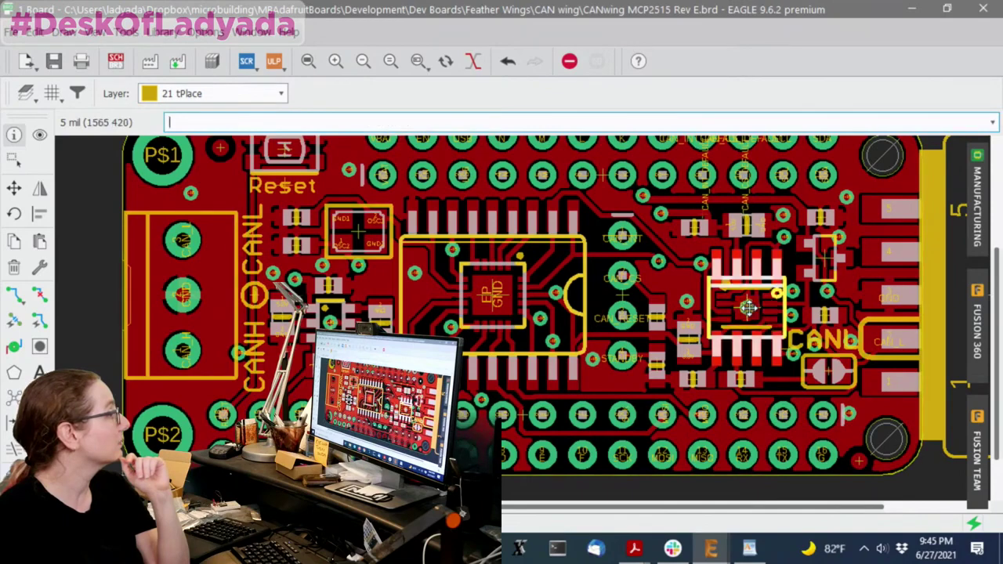
{"action": "left_click", "coordinate": [749, 308]}
- Cancel IC1's properties and switch to Acrobat, closing the datasheet's search box
{"action": "left_click", "coordinate": [524, 507]}
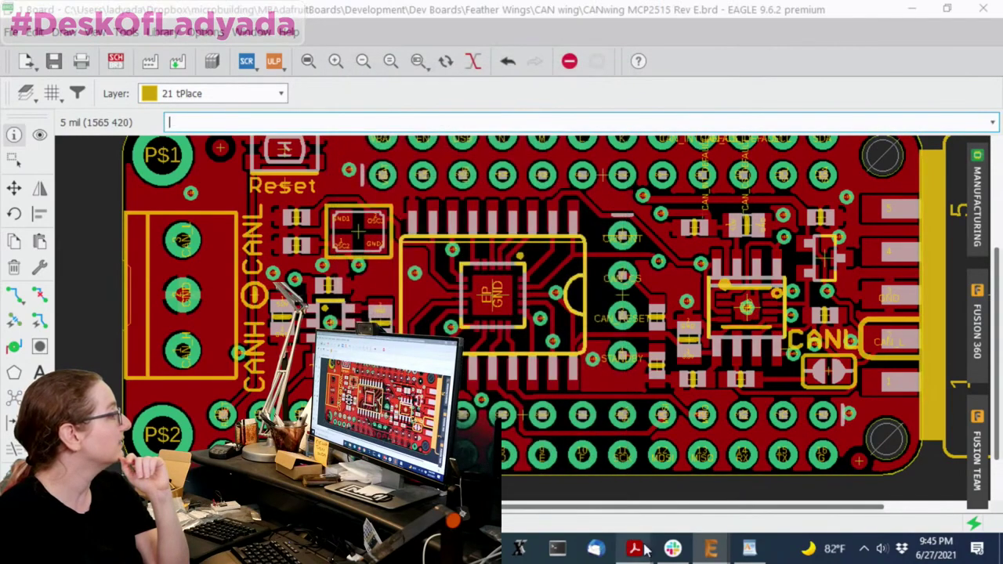
{"action": "key", "text": "alt+Tab"}
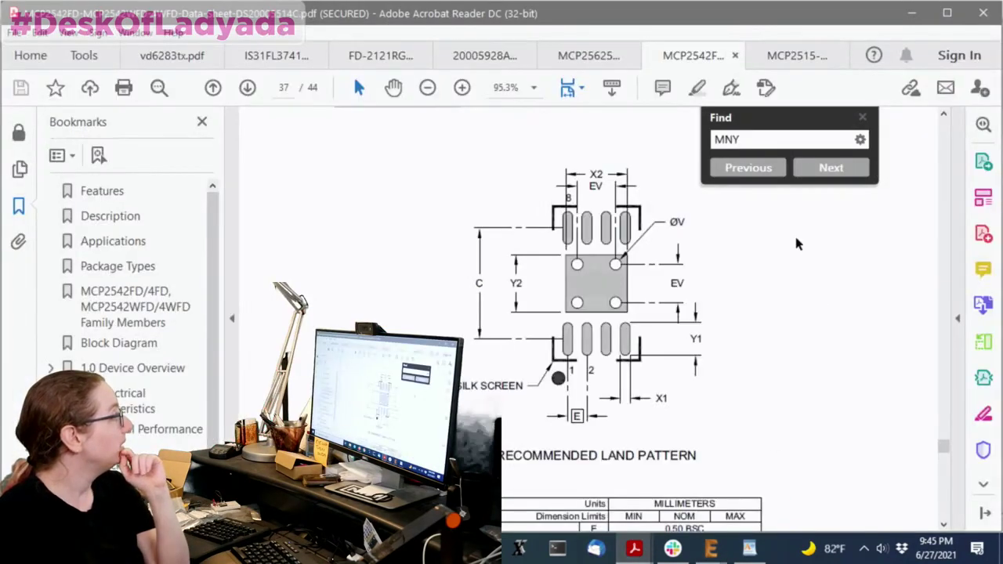
{"action": "scroll", "coordinate": [794, 233], "scroll_direction": "up", "scroll_amount": 3}
{"action": "left_click_drag", "start_coordinate": [944, 455], "coordinate": [955, 111]}
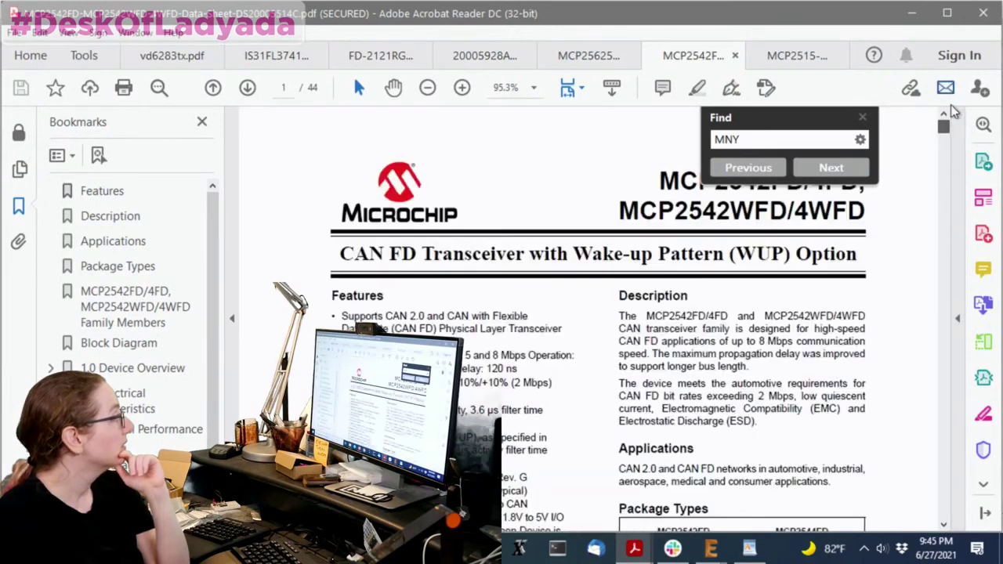
{"action": "left_click", "coordinate": [863, 120]}
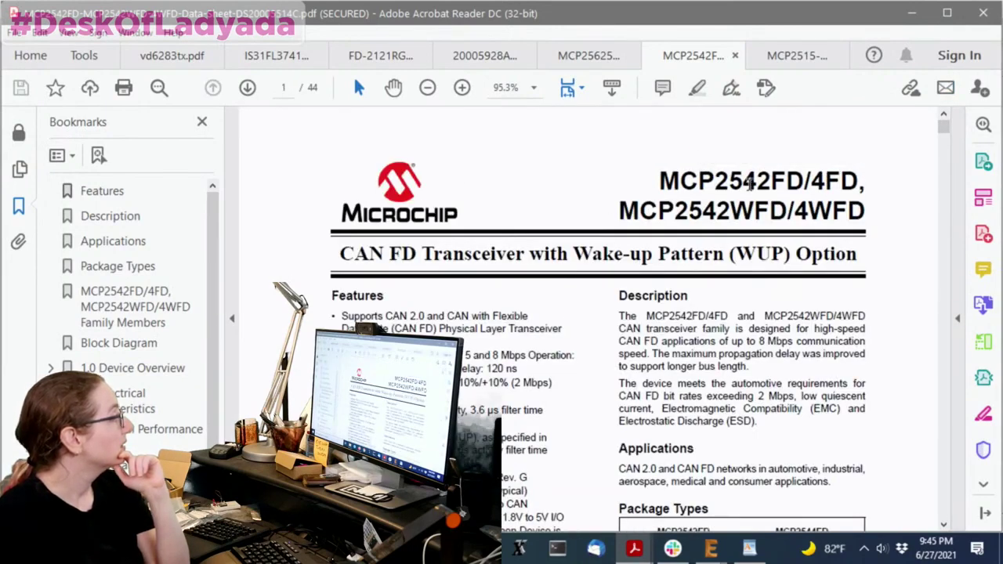
- Close the MCP25625 and 20005928A datasheet tabs in Acrobat
{"action": "left_click", "coordinate": [588, 55]}
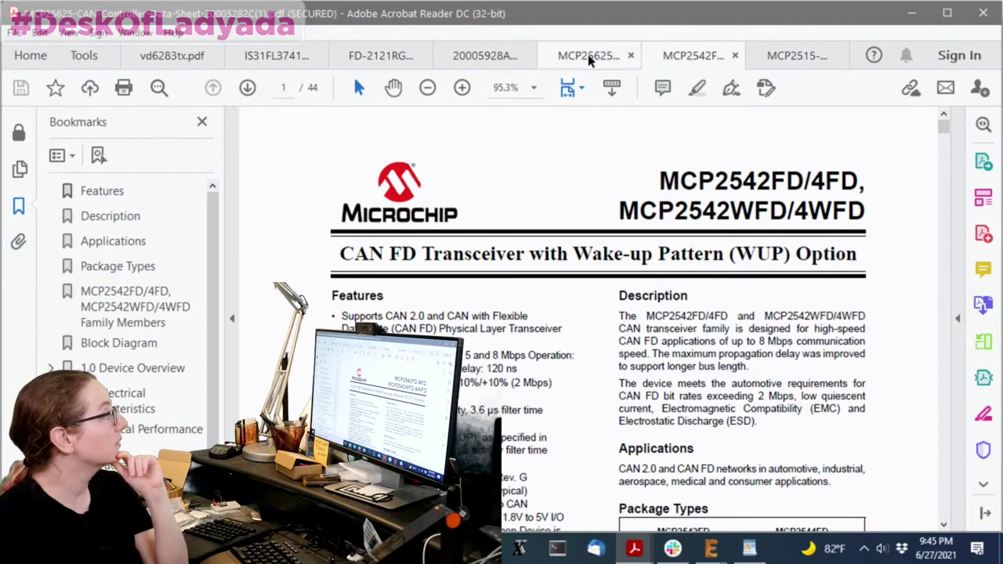
{"action": "left_click", "coordinate": [861, 119]}
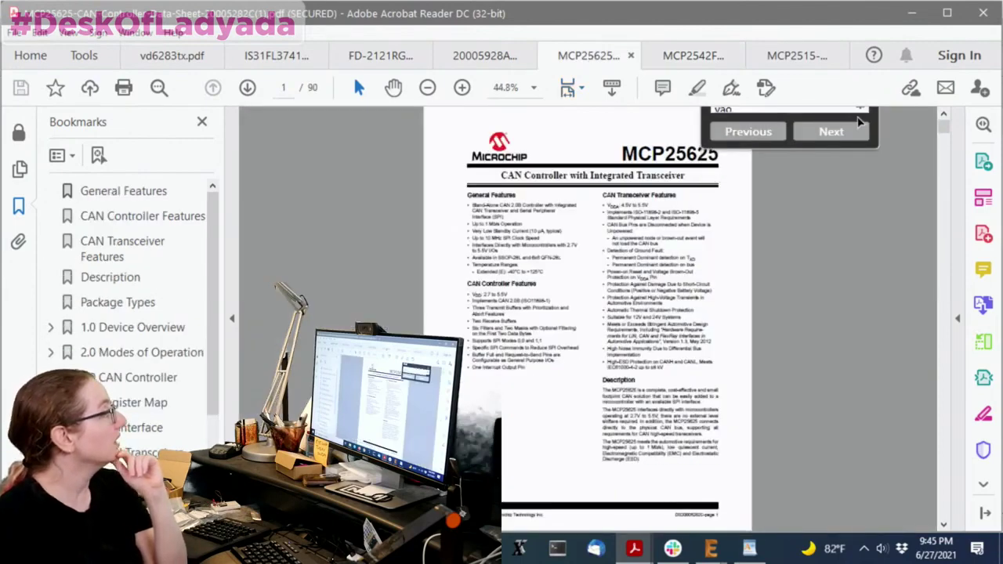
{"action": "scroll", "coordinate": [673, 139], "scroll_direction": "up", "scroll_amount": 2}
{"action": "scroll", "coordinate": [673, 139], "scroll_direction": "up", "scroll_amount": 1}
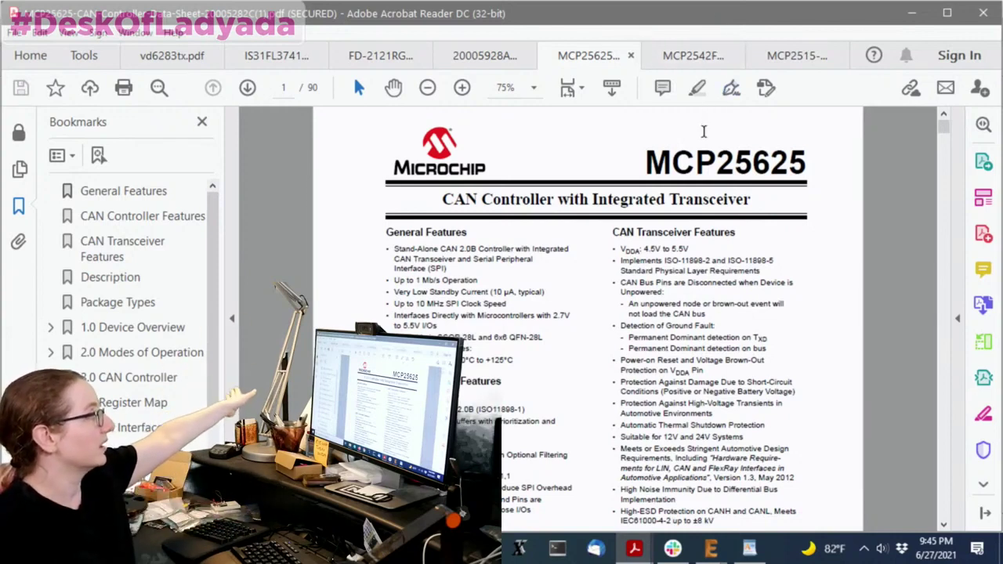
{"action": "left_click", "coordinate": [631, 57]}
{"action": "left_click", "coordinate": [521, 55]}
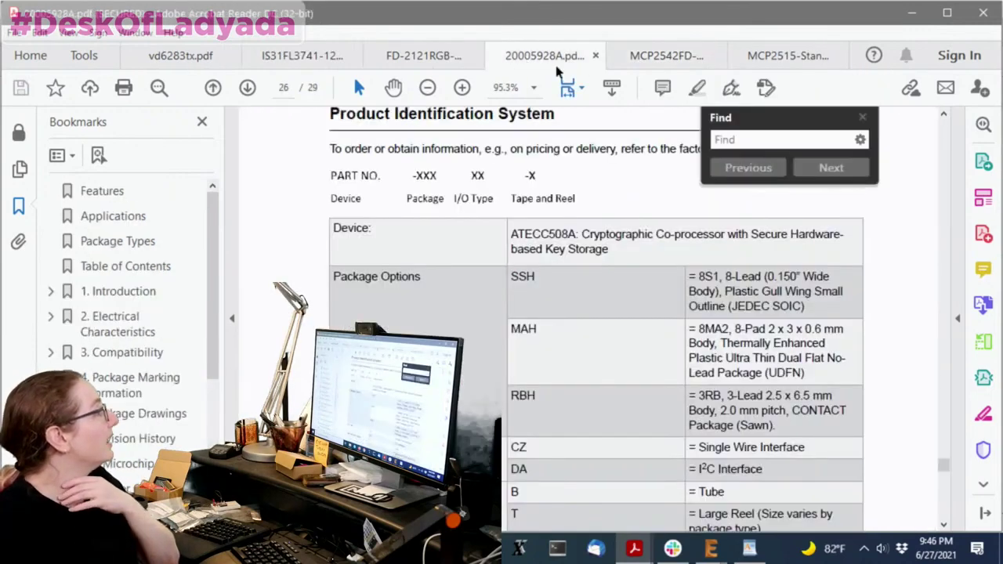
{"action": "left_click", "coordinate": [595, 55]}
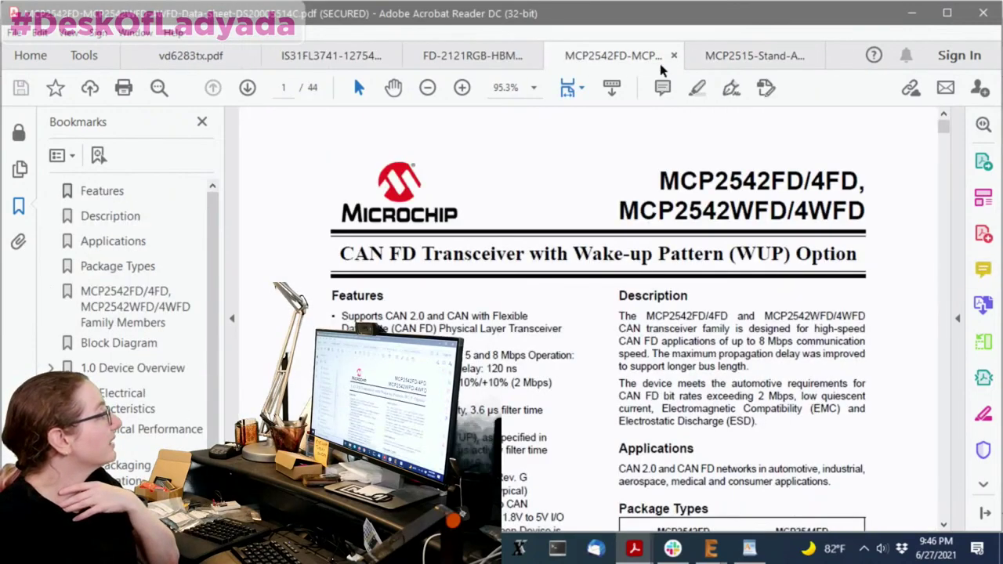
- Highlight 'CAN Controller with SPI Interface' in the MCP2515 datasheet title
{"action": "left_click", "coordinate": [745, 57]}
{"action": "left_click", "coordinate": [862, 119]}
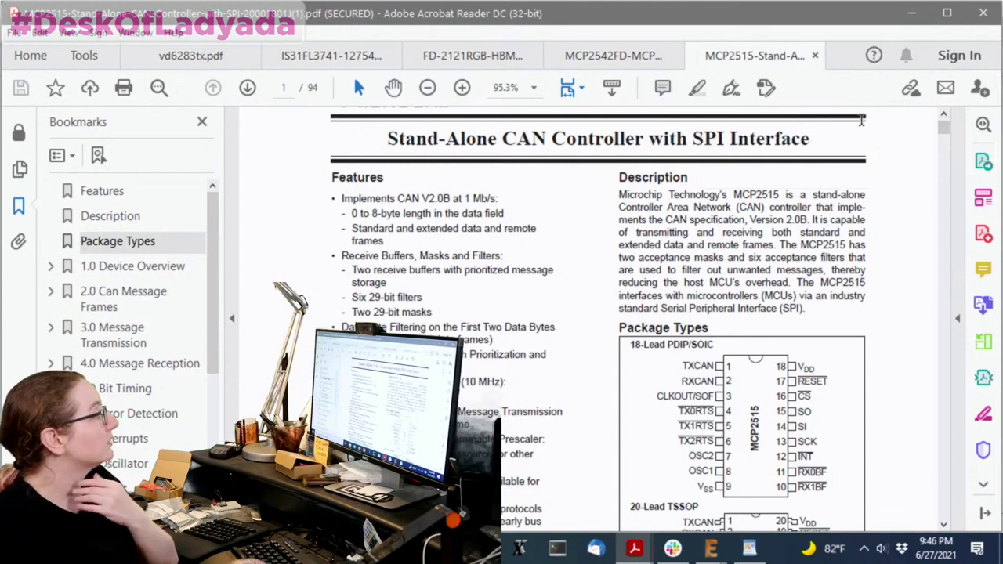
{"action": "scroll", "coordinate": [762, 270], "scroll_direction": "up", "scroll_amount": 3}
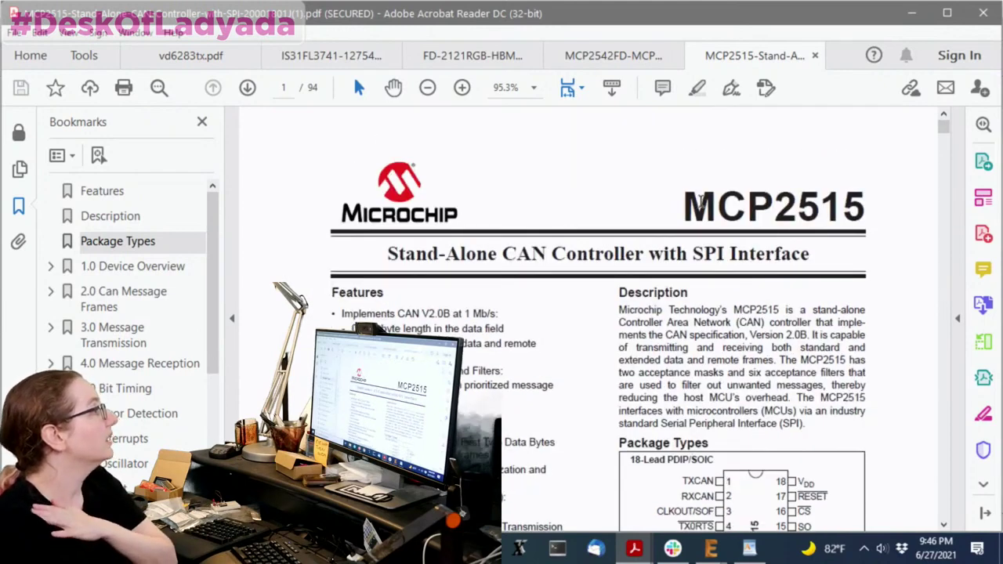
{"action": "left_click_drag", "start_coordinate": [687, 205], "coordinate": [902, 217]}
{"action": "left_click", "coordinate": [797, 259]}
{"action": "left_click_drag", "start_coordinate": [809, 254], "coordinate": [502, 254]}
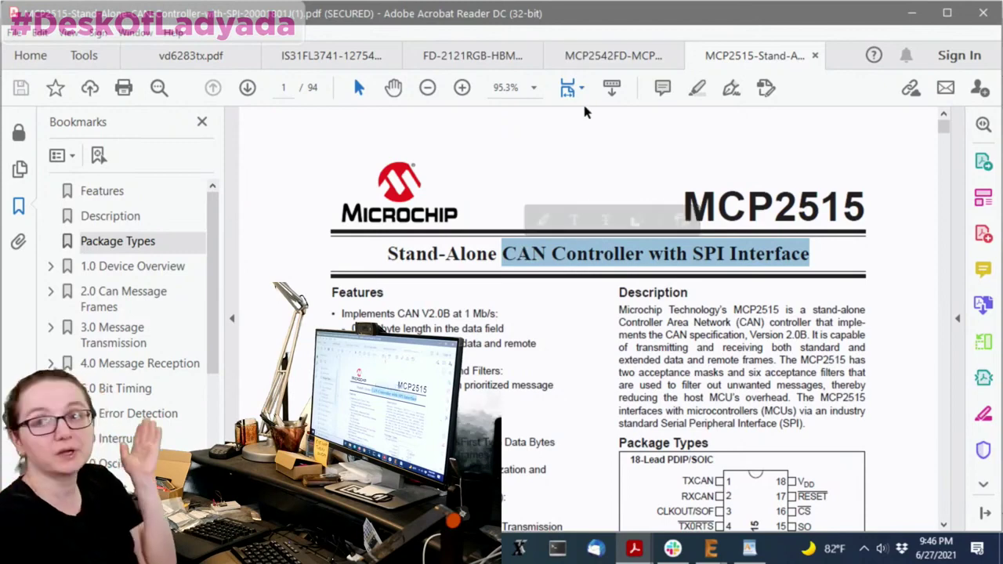
- Highlight 'CAN FD Transceiver' in the MCP2542FD datasheet title
{"action": "left_click", "coordinate": [619, 55]}
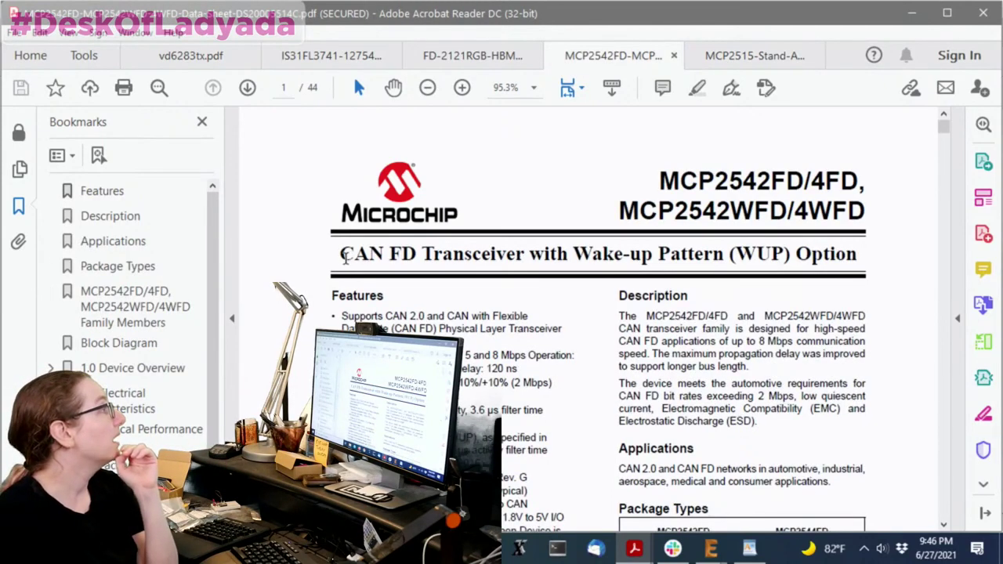
{"action": "left_click_drag", "start_coordinate": [343, 254], "coordinate": [527, 254]}
{"action": "left_click", "coordinate": [772, 252]}
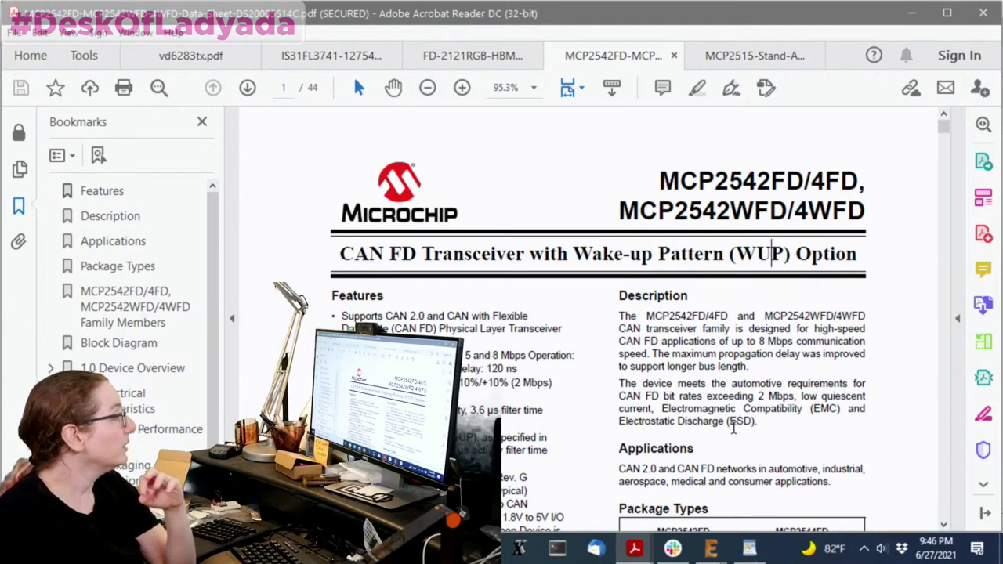
{"action": "mouse_move", "coordinate": [711, 548]}
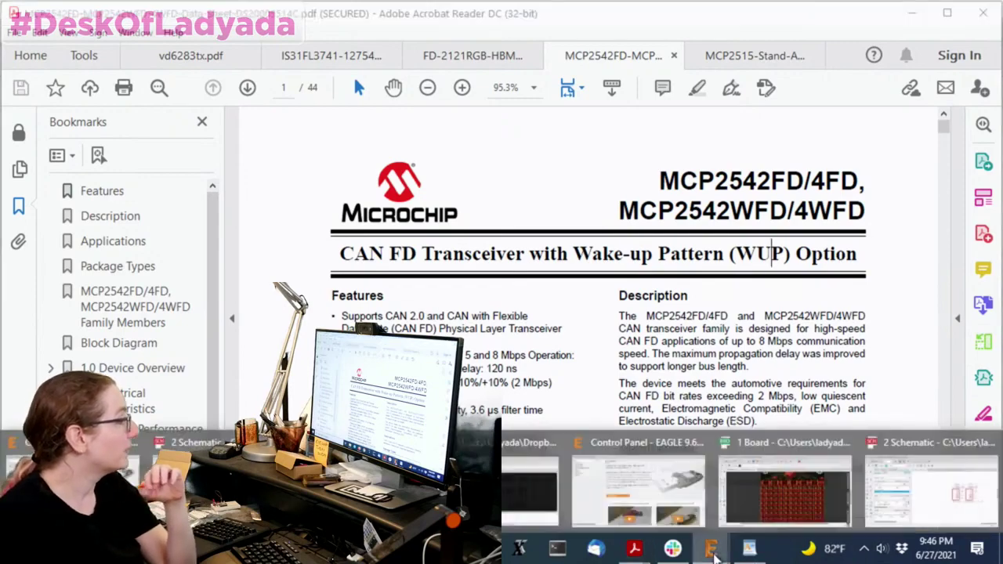
{"action": "left_click", "coordinate": [780, 479]}
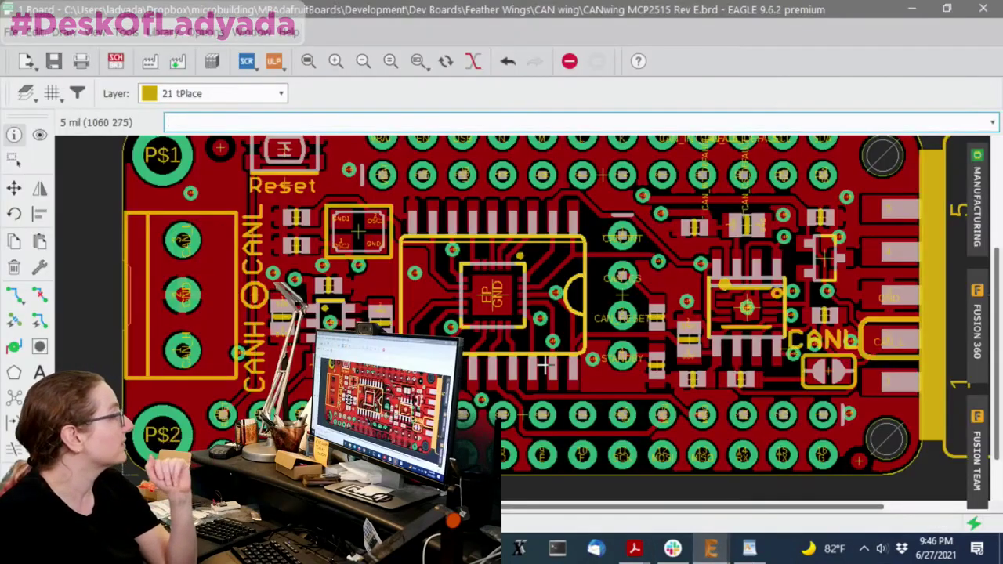
{"action": "scroll", "coordinate": [625, 248], "scroll_direction": "down", "scroll_amount": 1}
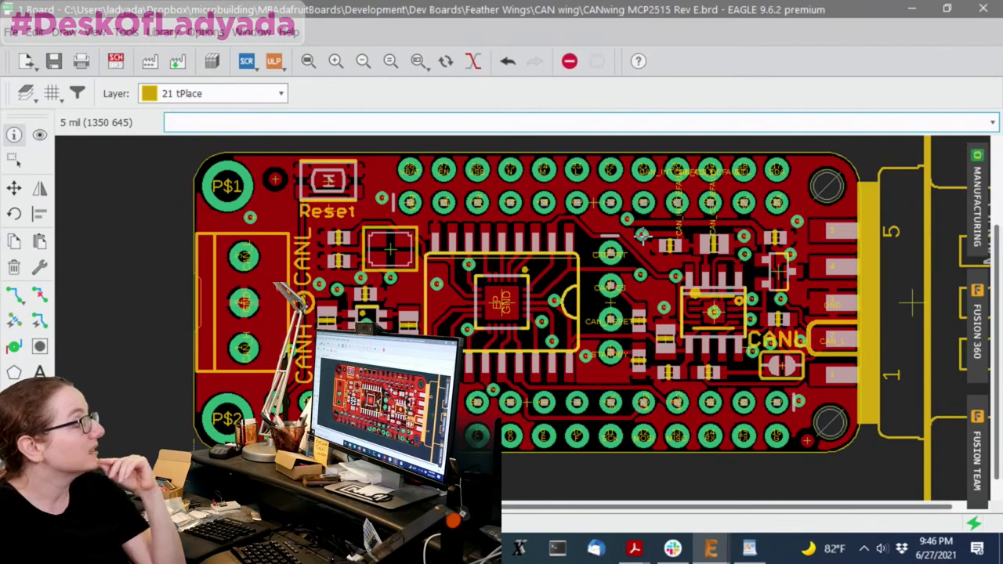
{"action": "scroll", "coordinate": [625, 217], "scroll_direction": "up", "scroll_amount": 2}
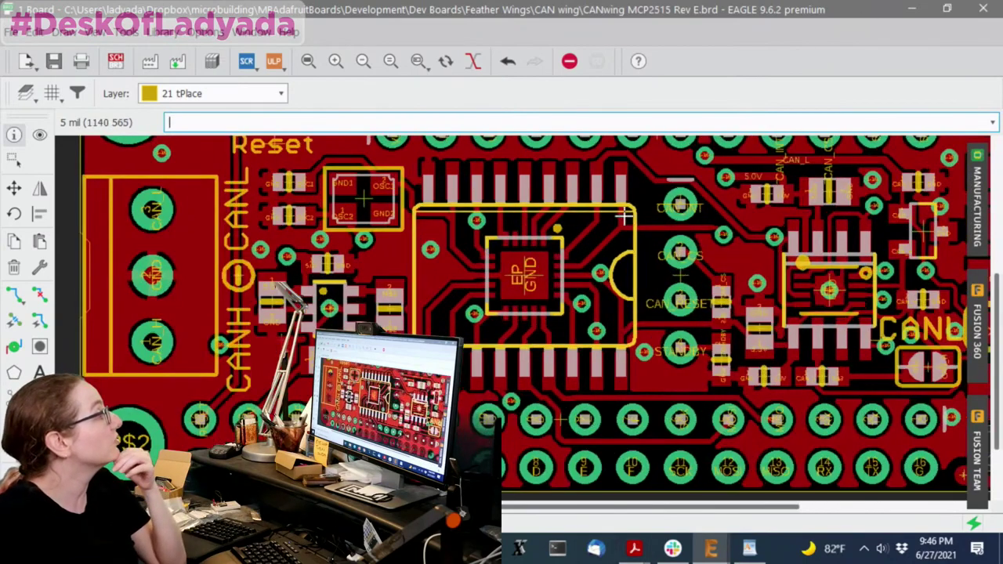
{"action": "scroll", "coordinate": [827, 162], "scroll_direction": "down", "scroll_amount": 1}
{"action": "scroll", "coordinate": [784, 219], "scroll_direction": "down", "scroll_amount": 1}
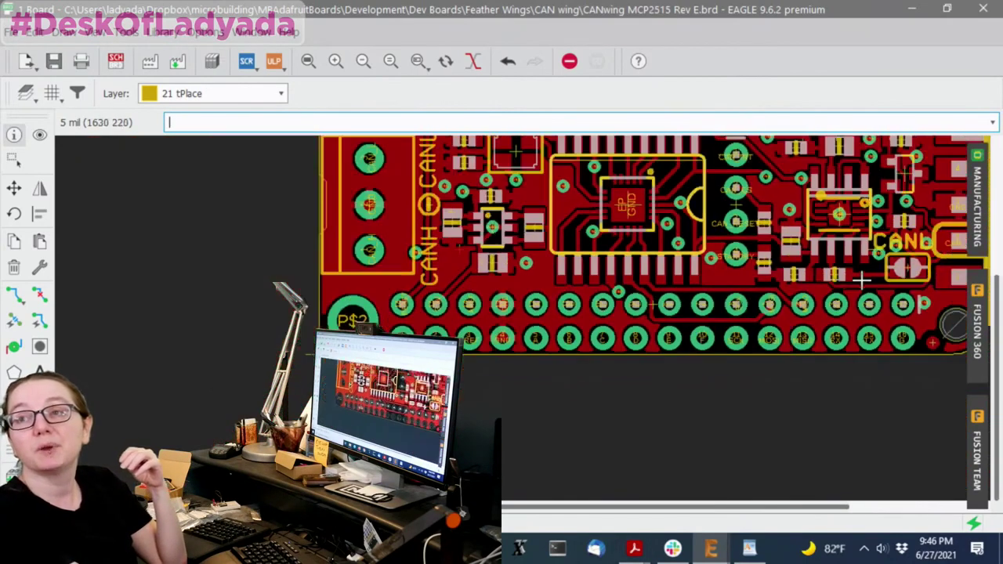
{"action": "scroll", "coordinate": [739, 276], "scroll_direction": "down", "scroll_amount": 1}
{"action": "scroll", "coordinate": [726, 385], "scroll_direction": "down", "scroll_amount": 2}
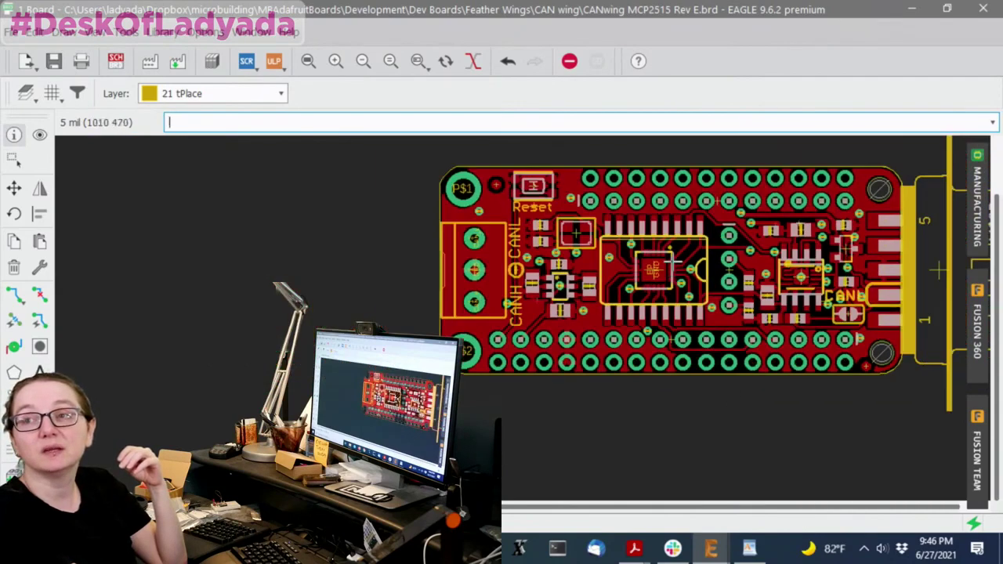
{"action": "scroll", "coordinate": [666, 209], "scroll_direction": "up", "scroll_amount": 2}
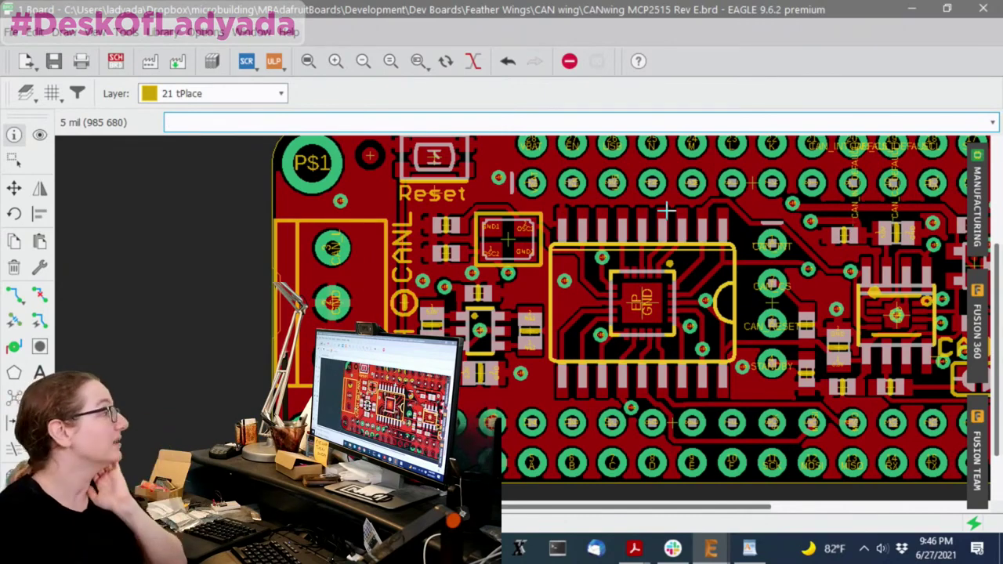
{"action": "scroll", "coordinate": [633, 310], "scroll_direction": "up", "scroll_amount": 1}
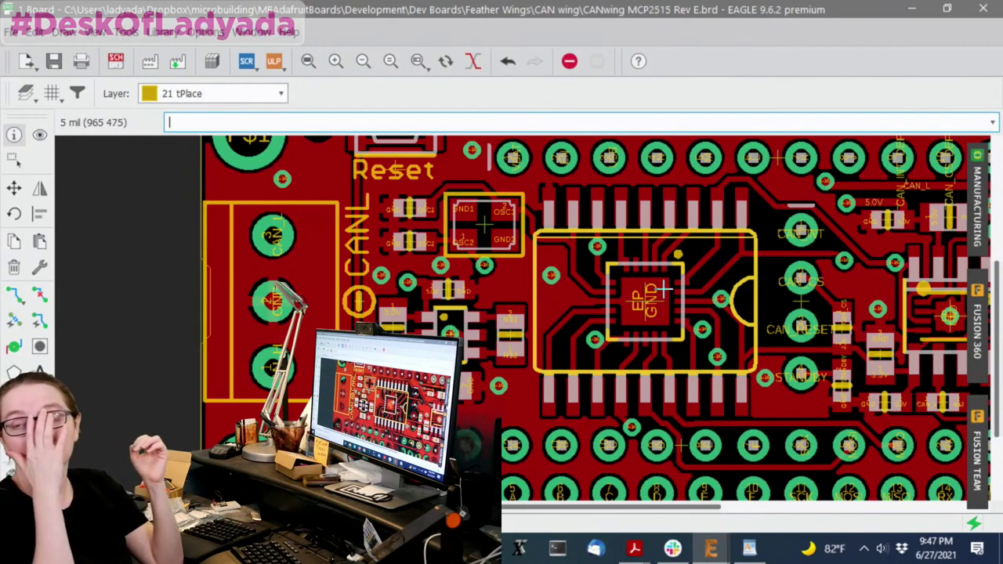
{"action": "scroll", "coordinate": [665, 289], "scroll_direction": "down", "scroll_amount": 1}
{"action": "scroll", "coordinate": [700, 332], "scroll_direction": "down", "scroll_amount": 1}
{"action": "scroll", "coordinate": [854, 310], "scroll_direction": "down", "scroll_amount": 1}
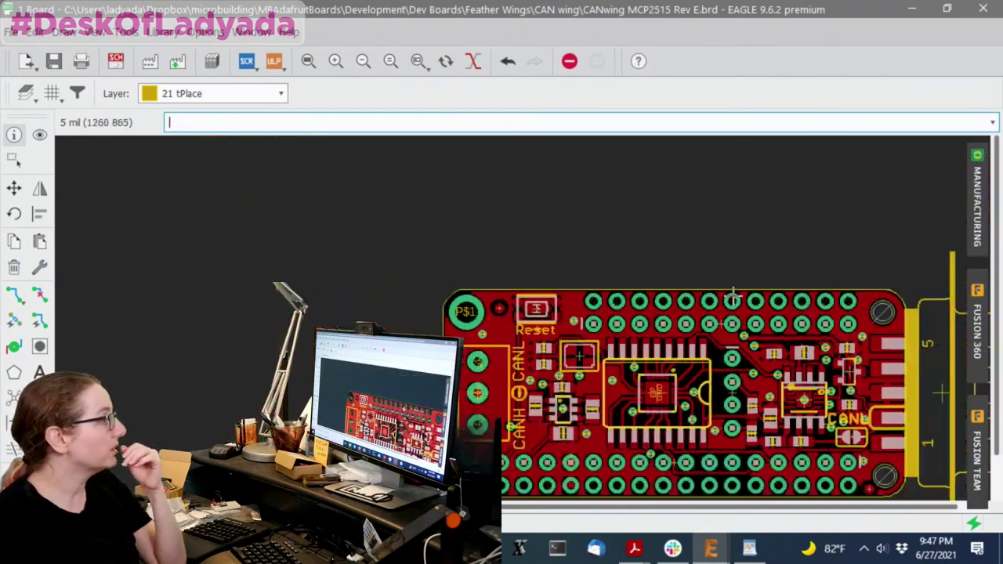
{"action": "scroll", "coordinate": [862, 401], "scroll_direction": "down", "scroll_amount": 1}
{"action": "scroll", "coordinate": [783, 372], "scroll_direction": "up", "scroll_amount": 1}
{"action": "scroll", "coordinate": [704, 345], "scroll_direction": "up", "scroll_amount": 1}
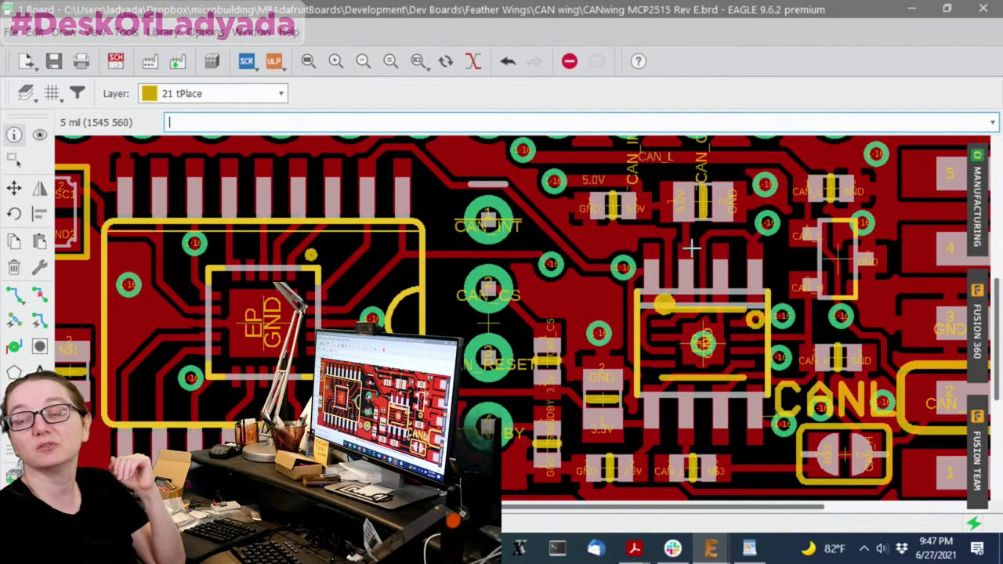
{"action": "scroll", "coordinate": [748, 344], "scroll_direction": "up", "scroll_amount": 1}
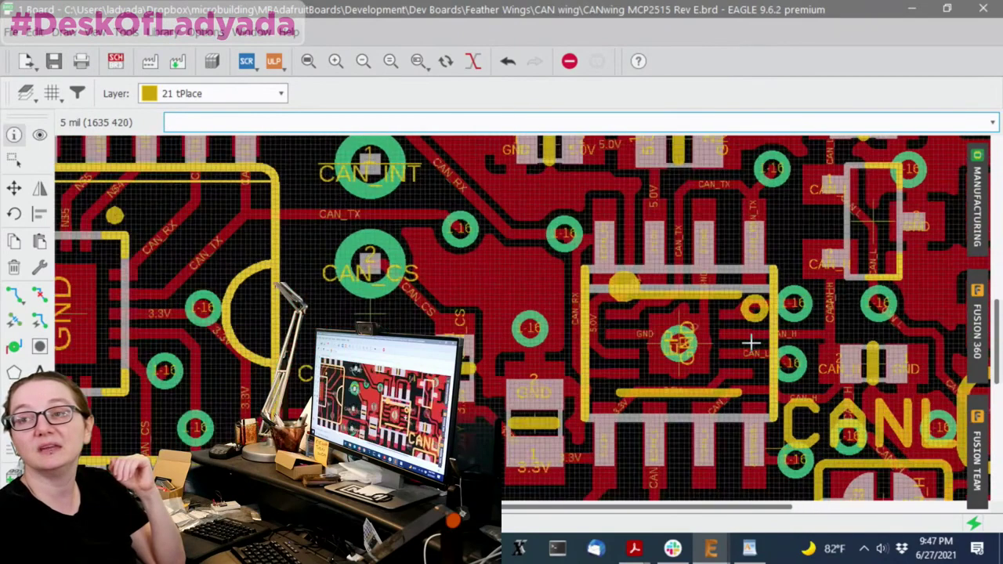
- Zoom around the EP GND chip footprint, then bring up Firefox with the Wikipedia Flip-flop article
{"action": "scroll", "coordinate": [748, 344], "scroll_direction": "up", "scroll_amount": 1}
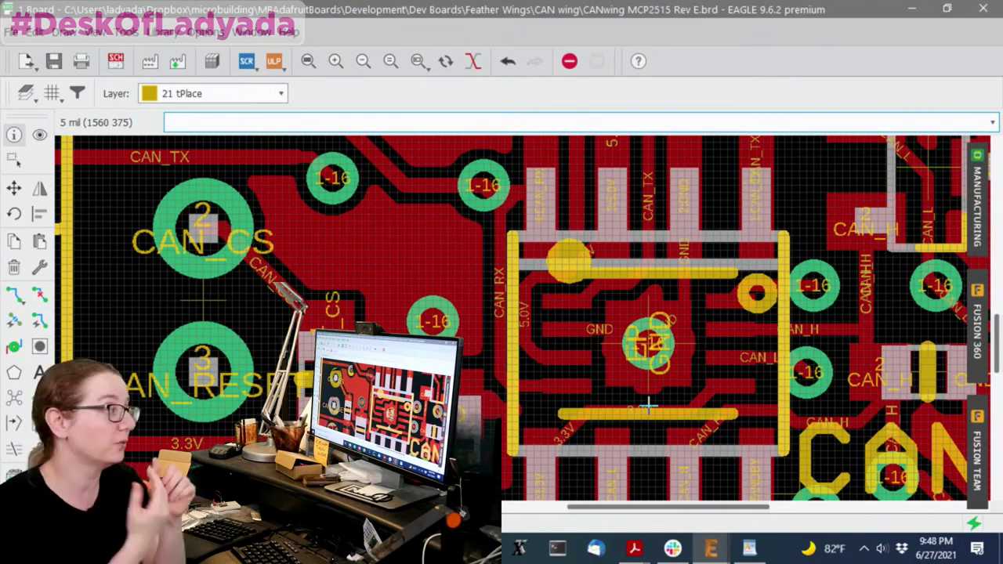
{"action": "scroll", "coordinate": [641, 377], "scroll_direction": "down", "scroll_amount": 2}
{"action": "scroll", "coordinate": [271, 217], "scroll_direction": "down", "scroll_amount": 2}
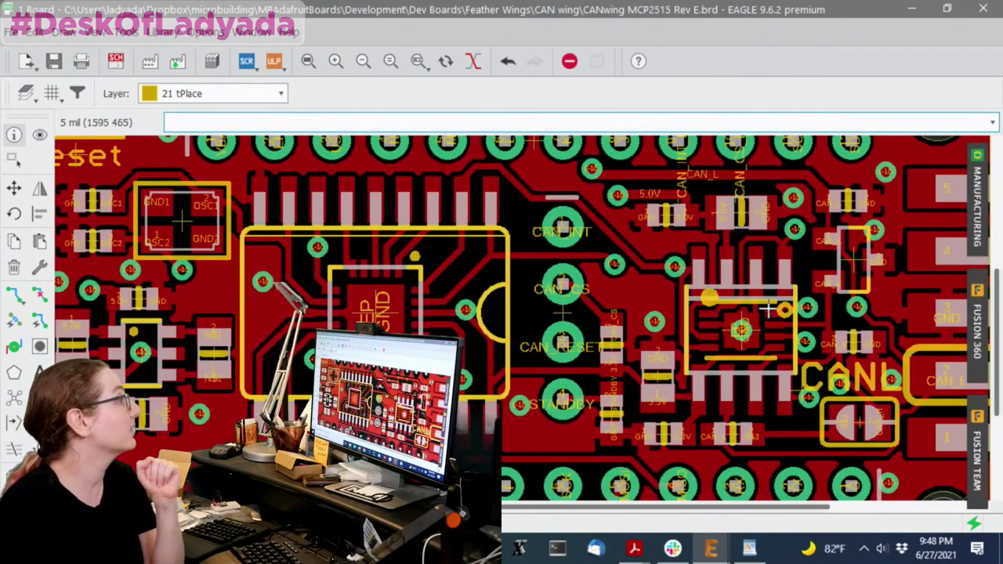
{"action": "scroll", "coordinate": [768, 310], "scroll_direction": "up", "scroll_amount": 1}
{"action": "scroll", "coordinate": [134, 302], "scroll_direction": "up", "scroll_amount": 2}
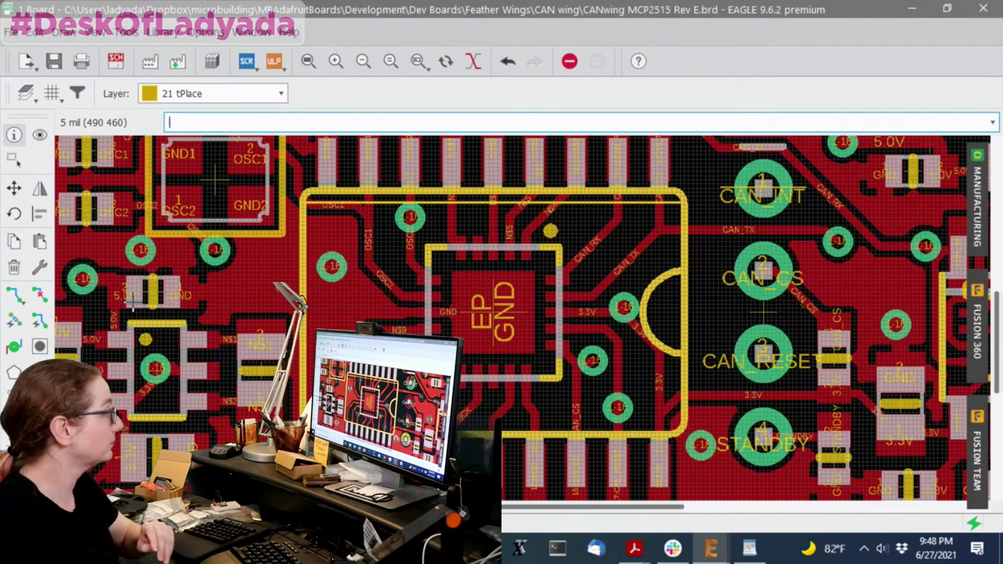
{"action": "left_click", "coordinate": [437, 22]}
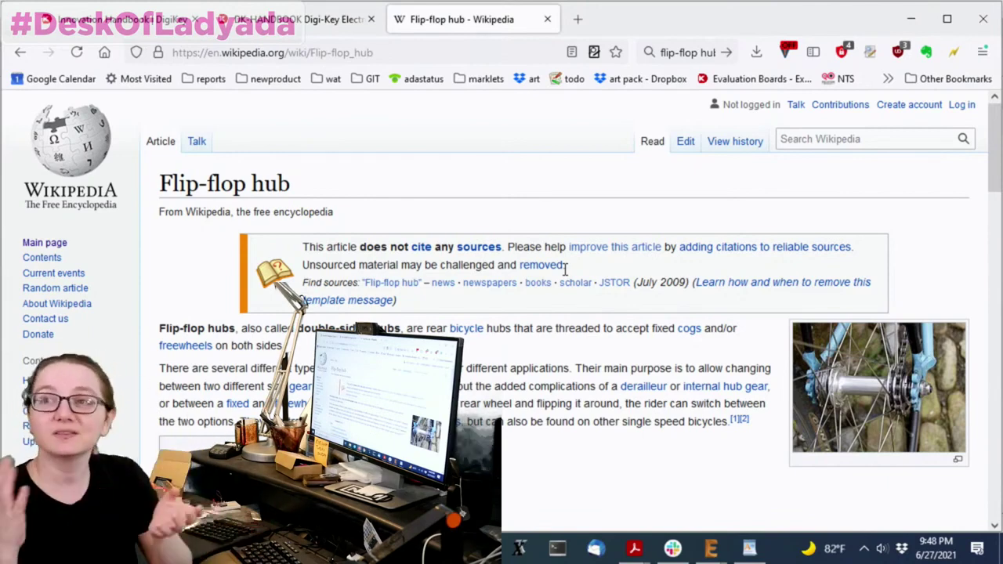
- Close the Wikipedia tab and search Digi-Key for mcp2515
{"action": "left_click", "coordinate": [547, 19]}
{"action": "scroll", "coordinate": [566, 312], "scroll_direction": "down", "scroll_amount": 3}
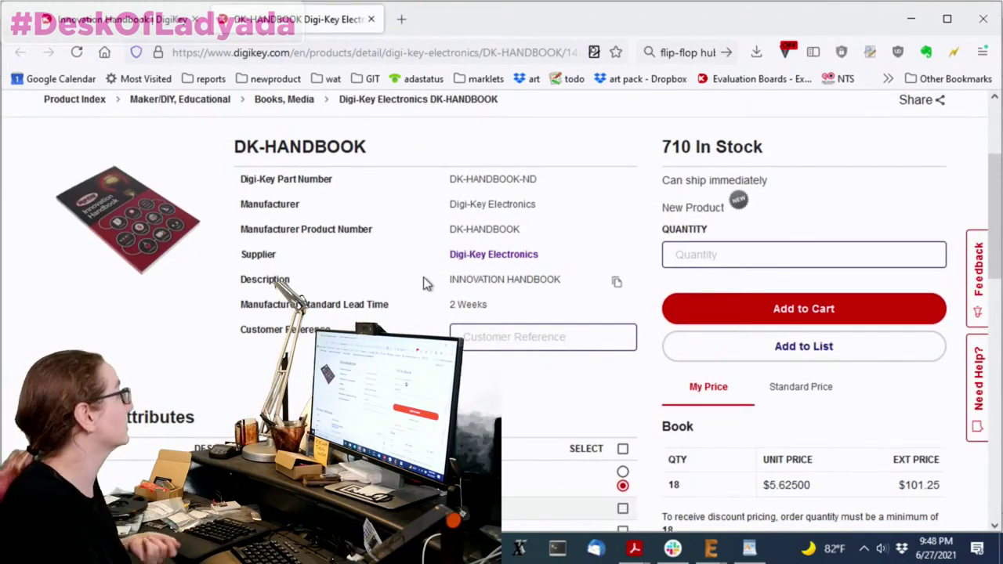
{"action": "scroll", "coordinate": [392, 269], "scroll_direction": "up", "scroll_amount": 3}
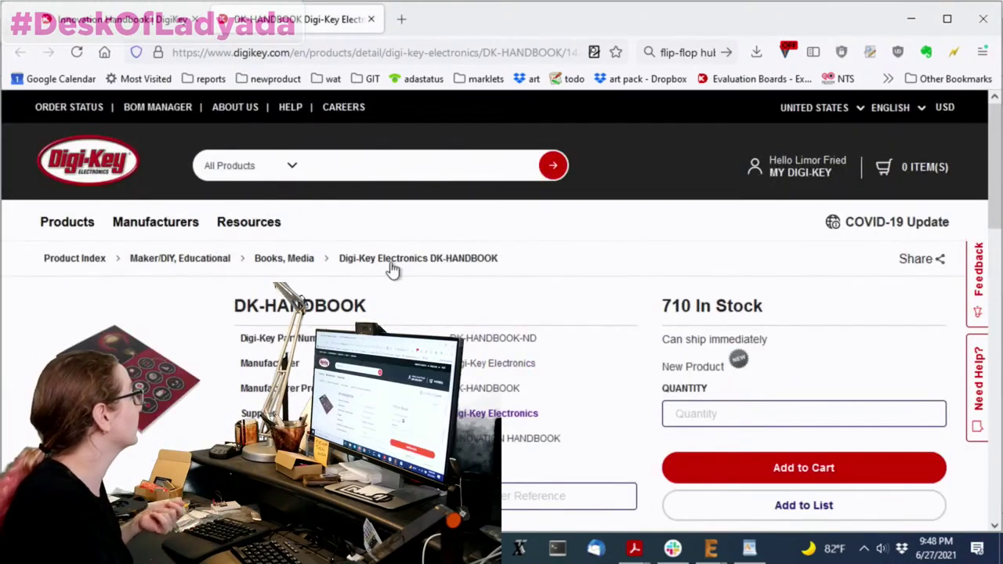
{"action": "left_click", "coordinate": [495, 170]}
{"action": "type", "text": "mcp2515"}
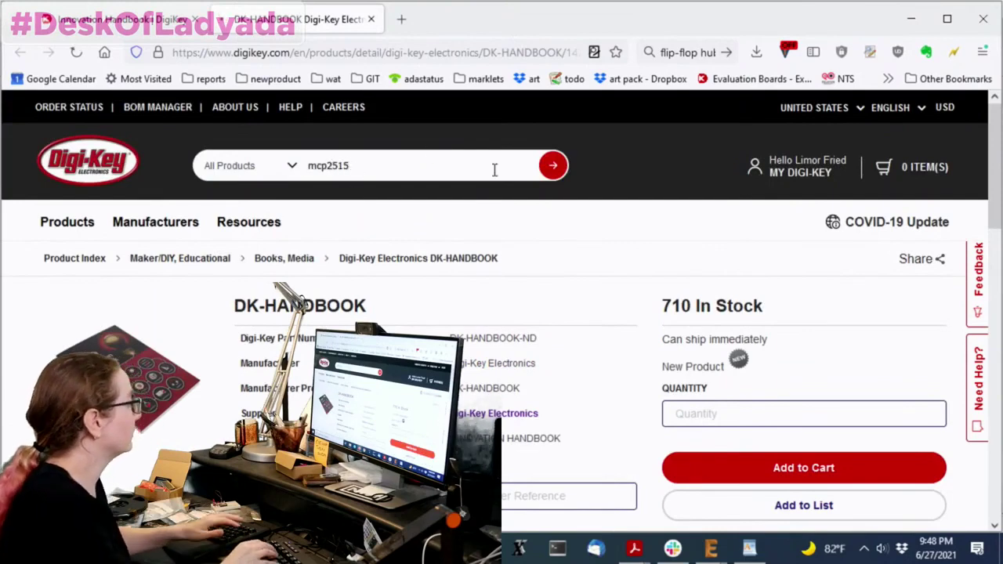
{"action": "key", "text": "Return"}
- Scroll the MCP2515 interface controller results down to the Package/Case filter
{"action": "scroll", "coordinate": [531, 298], "scroll_direction": "down", "scroll_amount": 3}
{"action": "scroll", "coordinate": [517, 250], "scroll_direction": "down", "scroll_amount": 1}
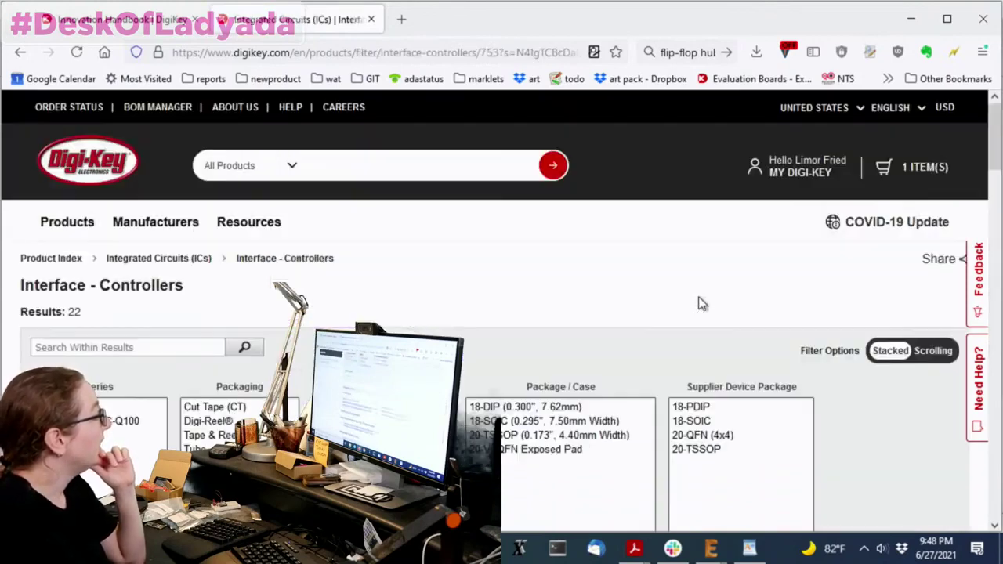
{"action": "scroll", "coordinate": [699, 302], "scroll_direction": "down", "scroll_amount": 3}
{"action": "scroll", "coordinate": [699, 303], "scroll_direction": "down", "scroll_amount": 3}
{"action": "scroll", "coordinate": [706, 304], "scroll_direction": "down", "scroll_amount": 1}
{"action": "scroll", "coordinate": [710, 302], "scroll_direction": "down", "scroll_amount": 3}
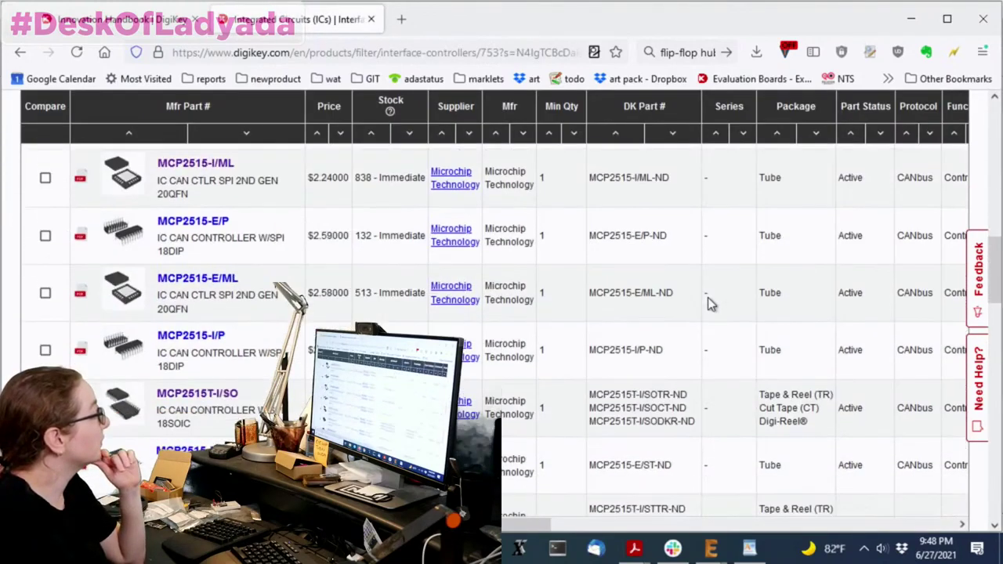
{"action": "scroll", "coordinate": [708, 302], "scroll_direction": "down", "scroll_amount": 2}
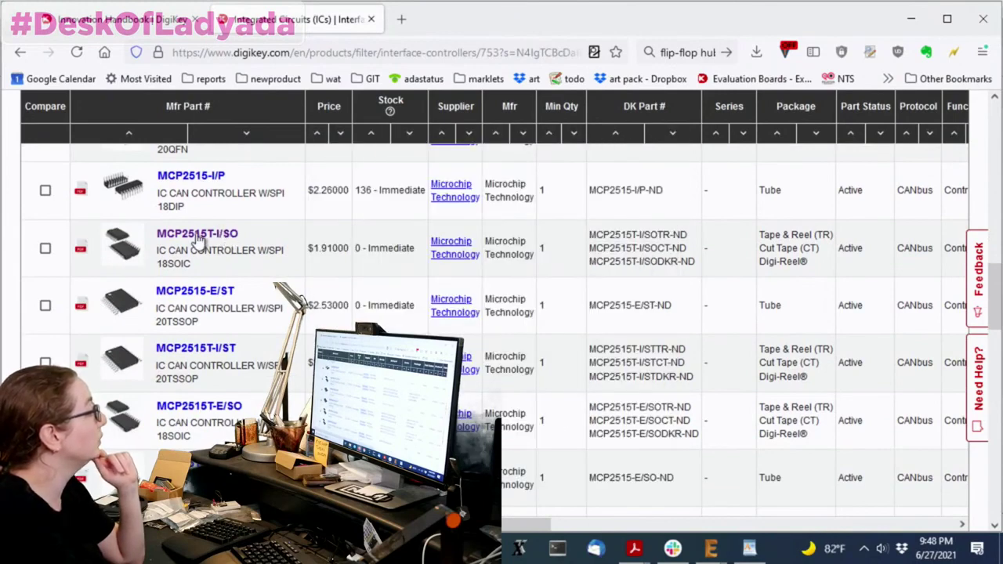
{"action": "scroll", "coordinate": [376, 268], "scroll_direction": "up", "scroll_amount": 3}
{"action": "scroll", "coordinate": [401, 275], "scroll_direction": "down", "scroll_amount": 3}
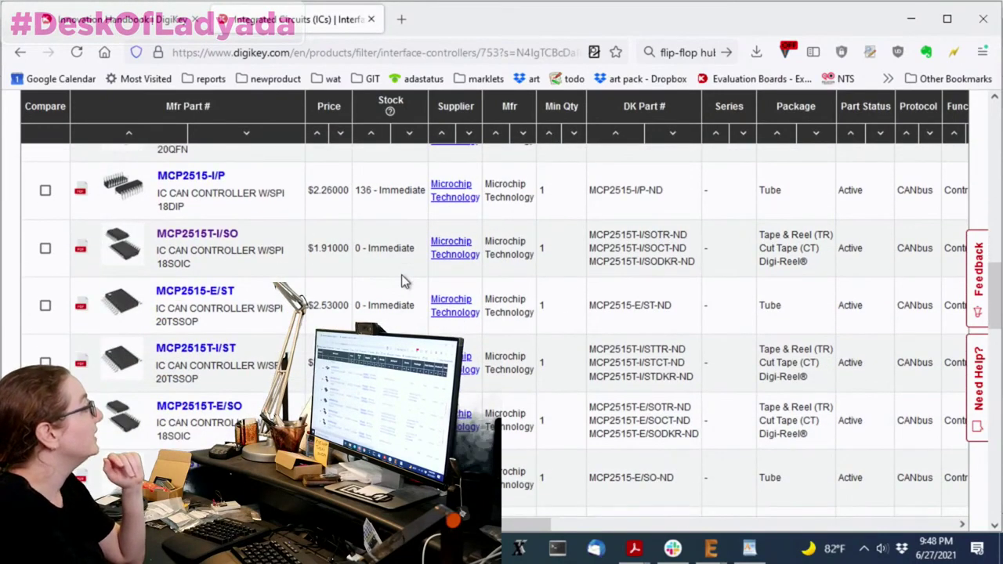
{"action": "scroll", "coordinate": [401, 274], "scroll_direction": "up", "scroll_amount": 3}
{"action": "scroll", "coordinate": [384, 284], "scroll_direction": "up", "scroll_amount": 5}
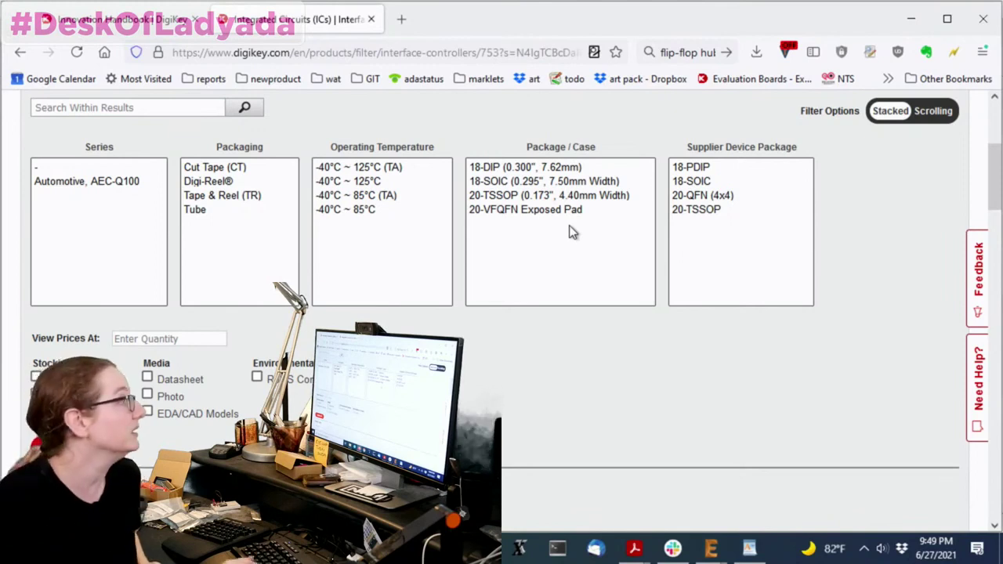
- Select SOIC, TSSOP and QFN in Package/Case, excluding 18-DIP
{"action": "left_click_drag", "start_coordinate": [502, 167], "coordinate": [499, 208]}
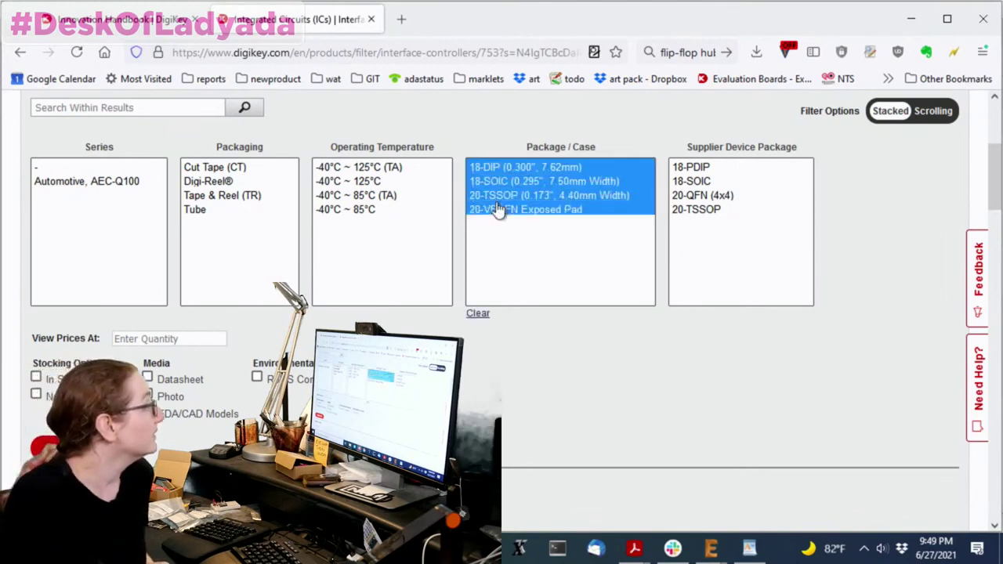
{"action": "left_click", "coordinate": [525, 170], "text": "ctrl"}
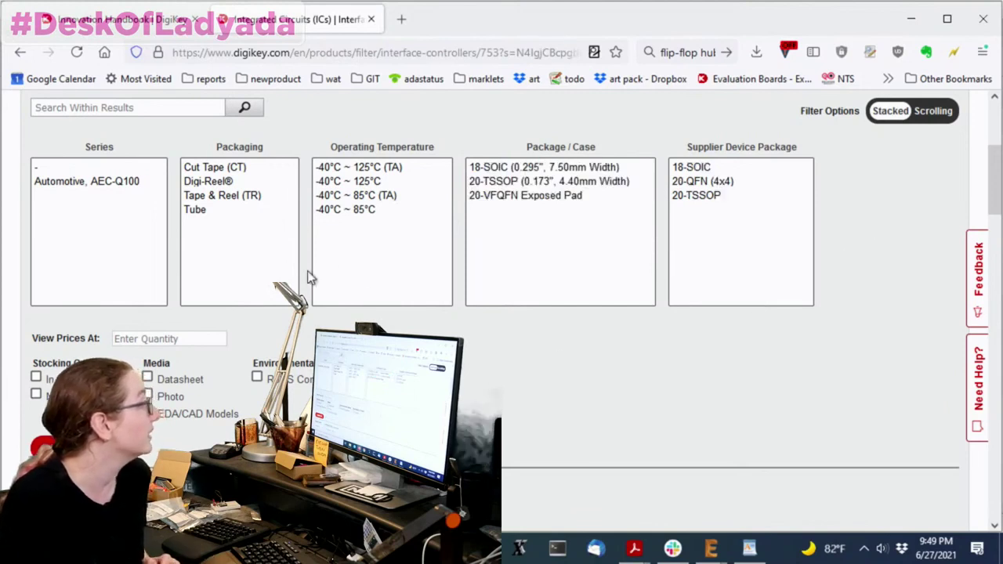
{"action": "scroll", "coordinate": [314, 259], "scroll_direction": "down", "scroll_amount": 2}
{"action": "scroll", "coordinate": [305, 235], "scroll_direction": "up", "scroll_amount": 2}
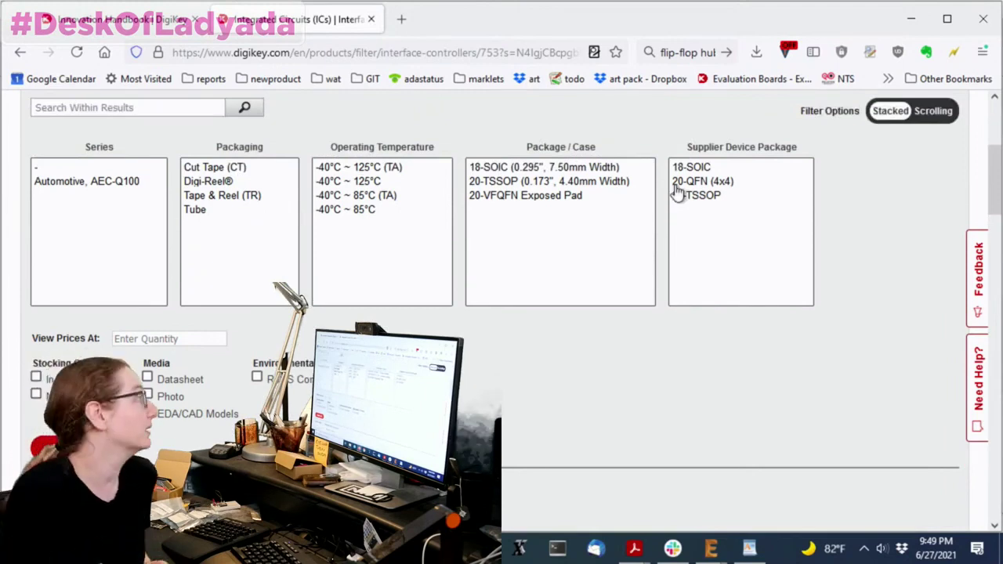
{"action": "scroll", "coordinate": [784, 329], "scroll_direction": "down", "scroll_amount": 5}
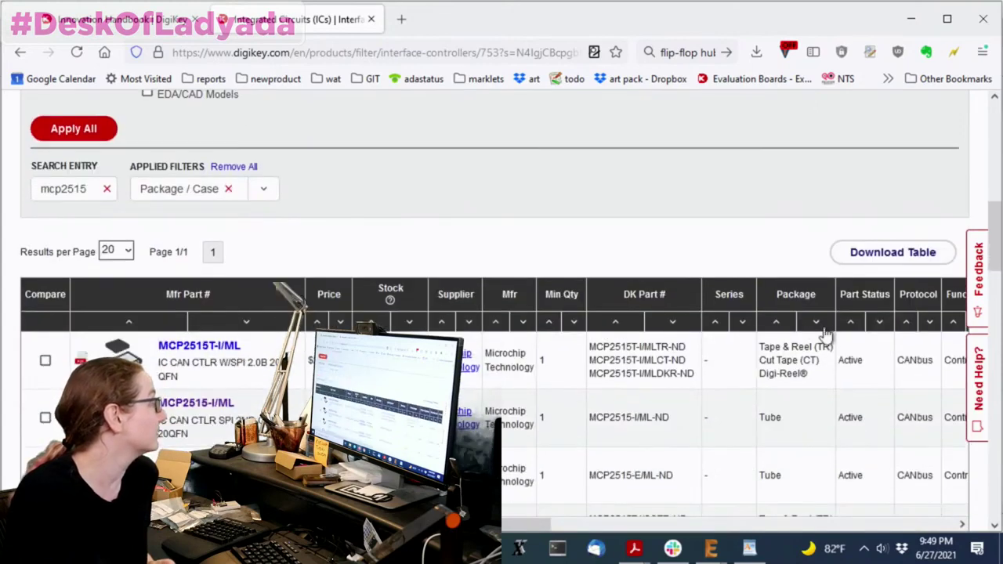
{"action": "scroll", "coordinate": [826, 335], "scroll_direction": "down", "scroll_amount": 2}
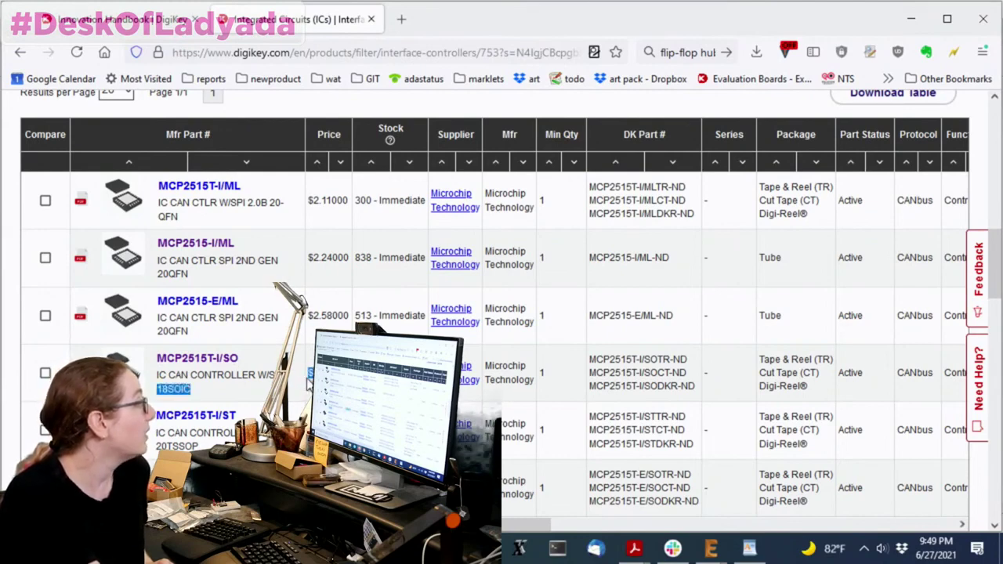
- Compare the 20TSSOP and MCP2515-I/ML descriptions and prices in the results
{"action": "triple_click", "coordinate": [188, 434]}
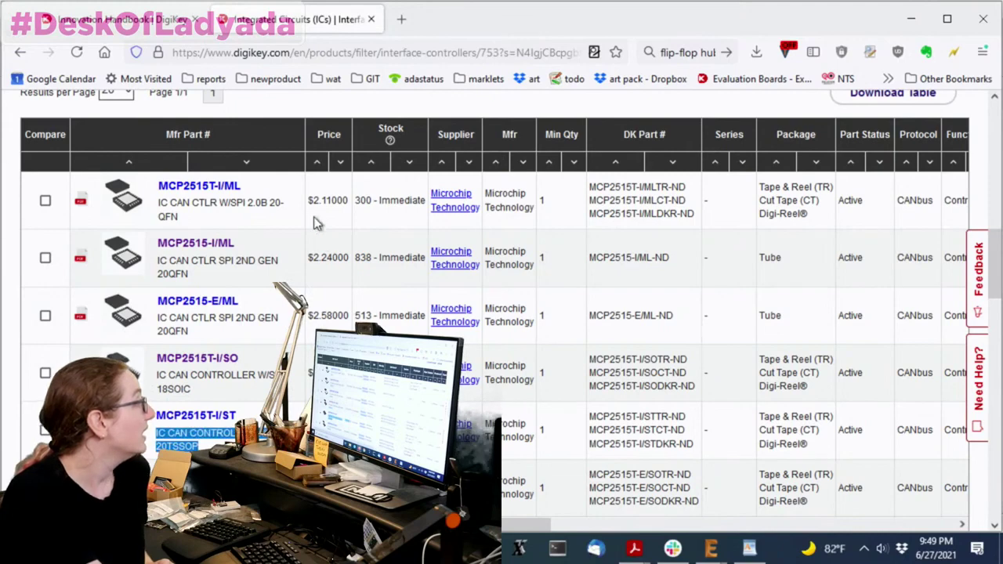
{"action": "left_click_drag", "start_coordinate": [312, 259], "coordinate": [363, 259]}
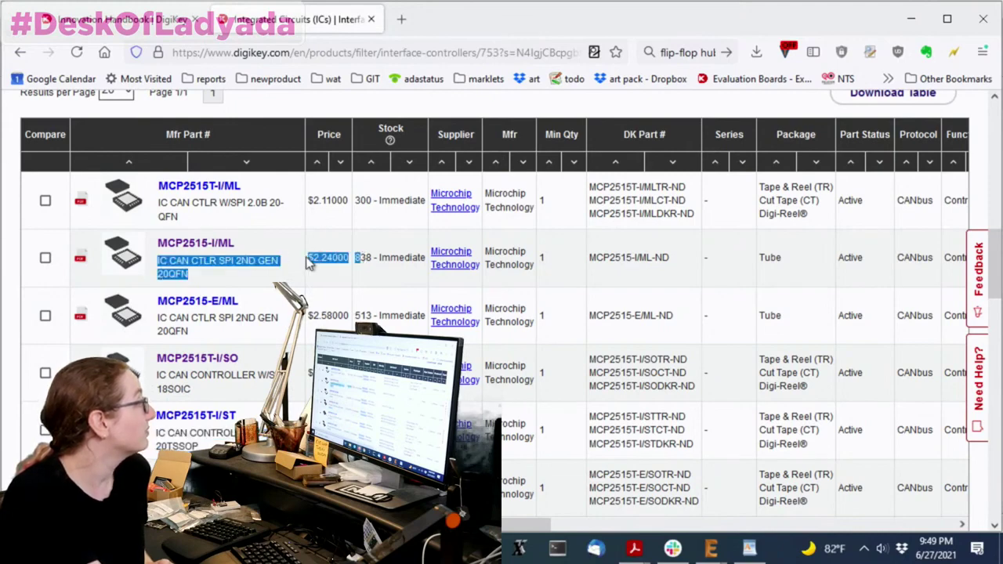
{"action": "left_click", "coordinate": [179, 239]}
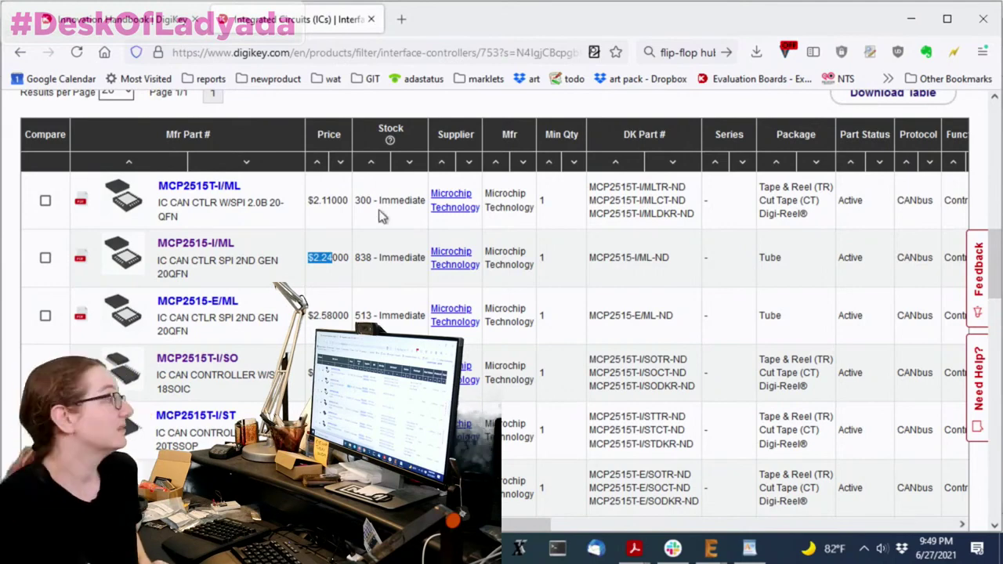
{"action": "scroll", "coordinate": [378, 209], "scroll_direction": "down", "scroll_amount": 2}
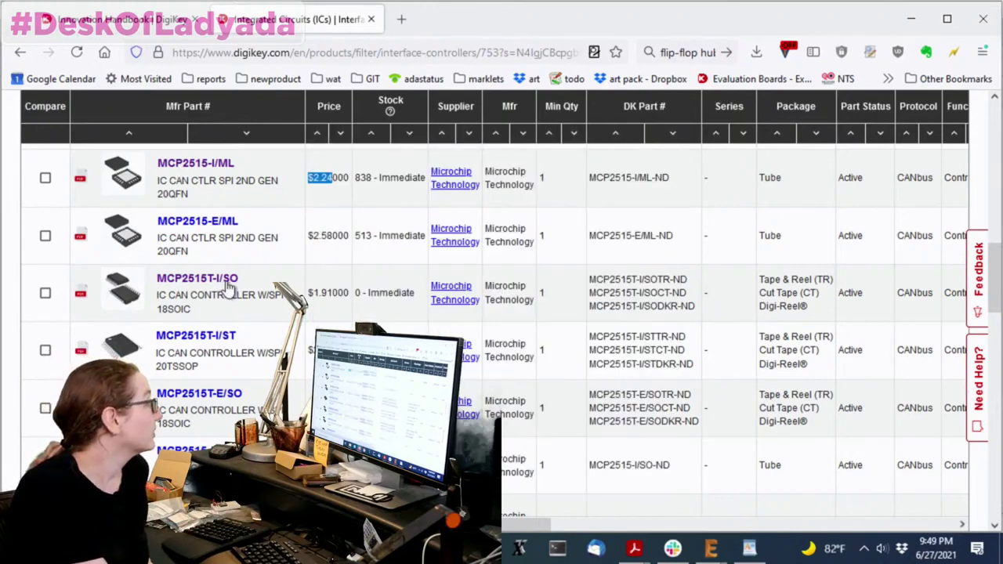
{"action": "left_click", "coordinate": [377, 270]}
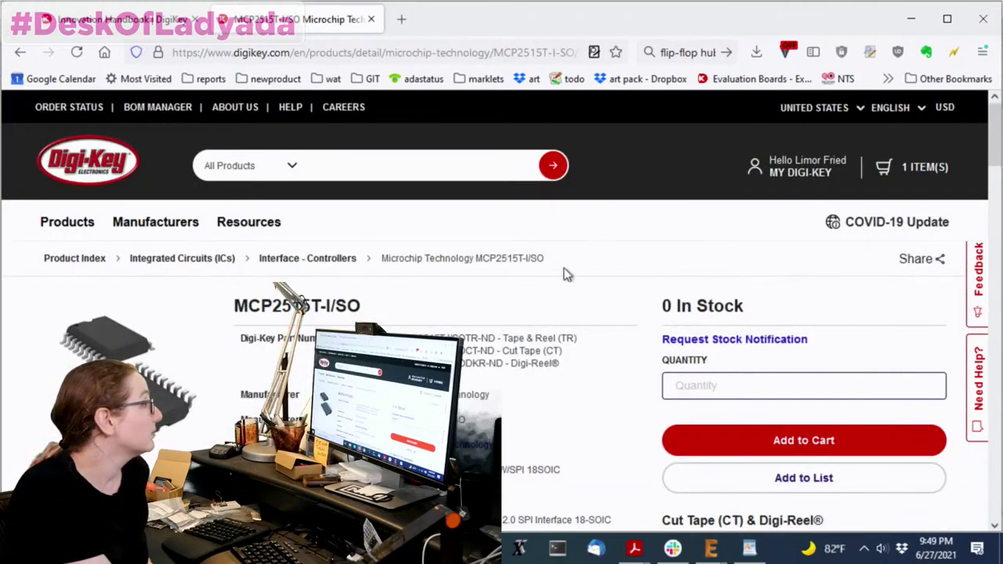
{"action": "mouse_move", "coordinate": [912, 167]}
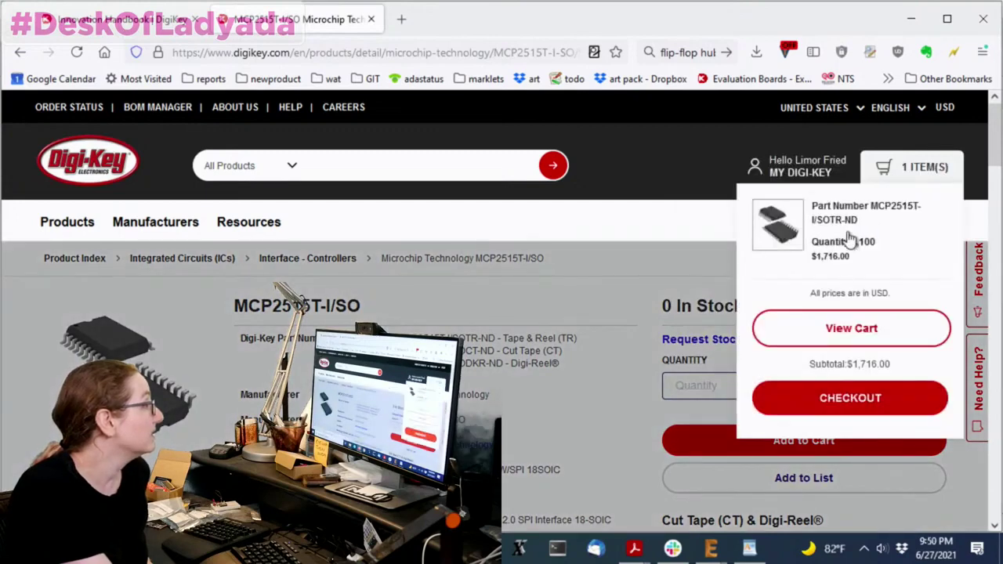
{"action": "left_click", "coordinate": [851, 227]}
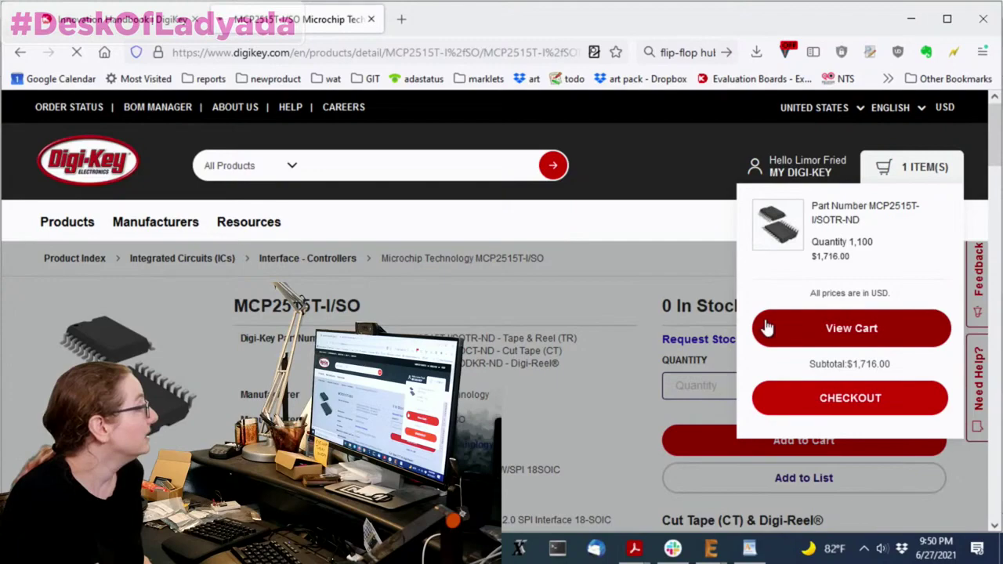
{"action": "left_click", "coordinate": [767, 327]}
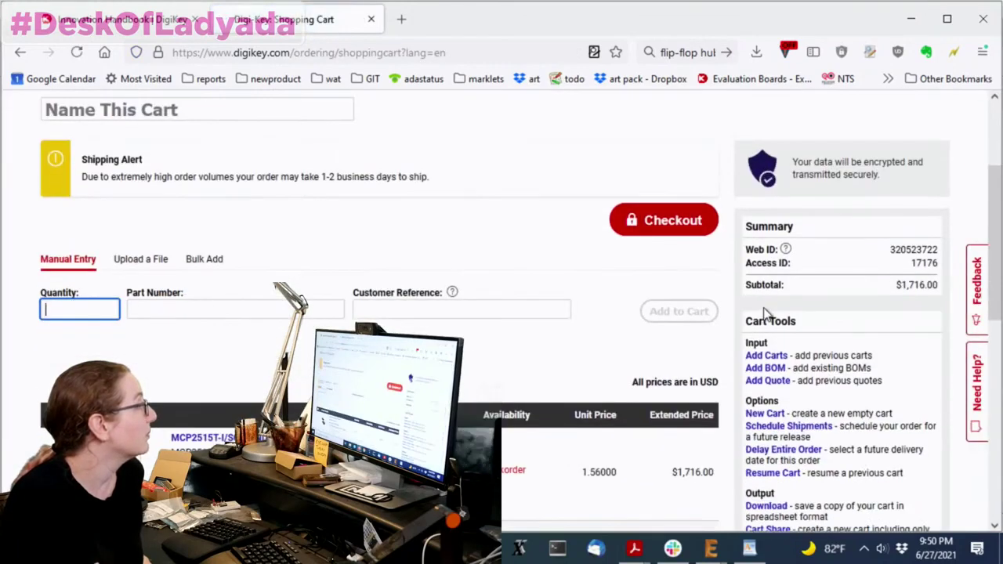
{"action": "scroll", "coordinate": [764, 314], "scroll_direction": "down", "scroll_amount": 3}
{"action": "scroll", "coordinate": [589, 285], "scroll_direction": "down", "scroll_amount": 2}
{"action": "left_click", "coordinate": [352, 275]}
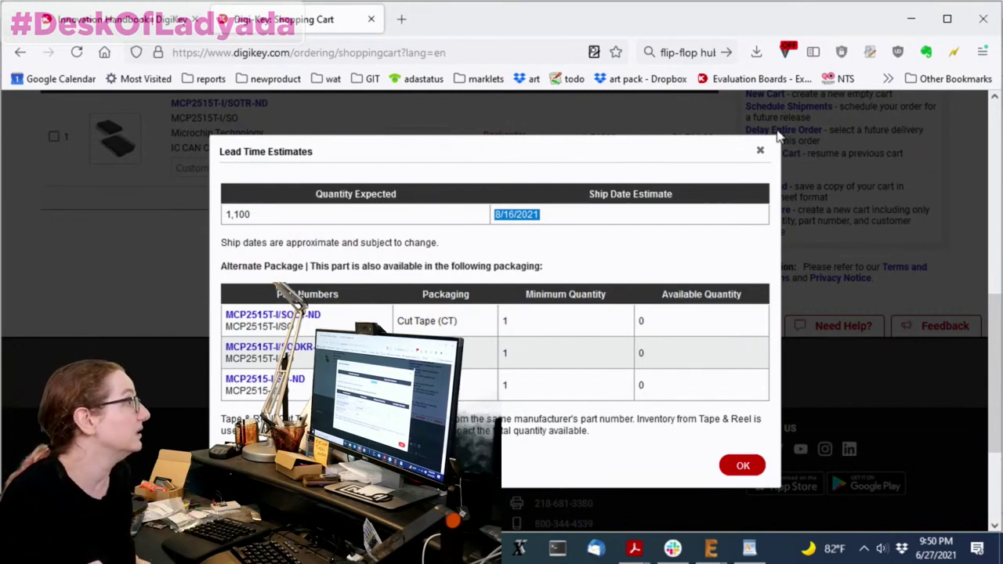
{"action": "left_click", "coordinate": [761, 153]}
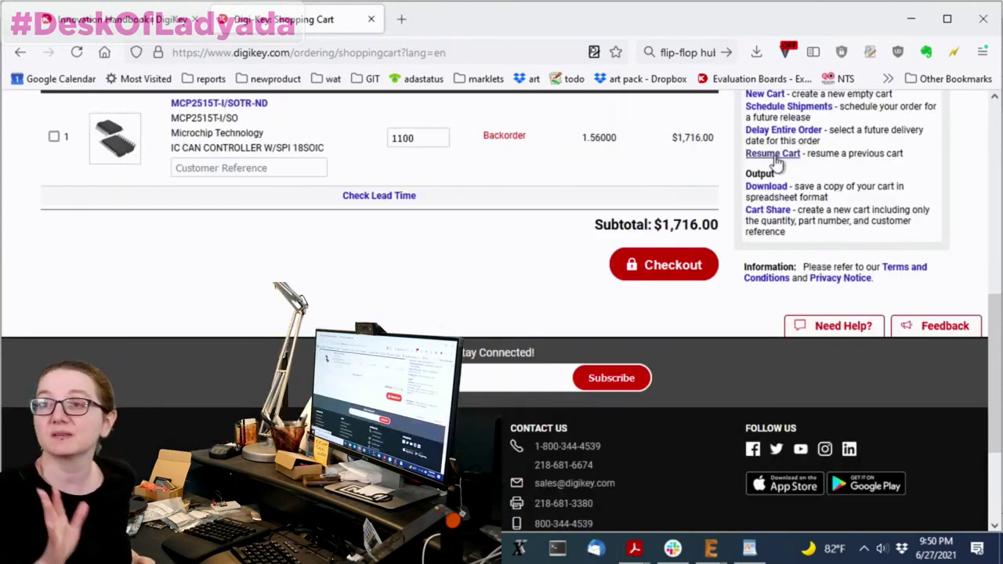
{"action": "scroll", "coordinate": [177, 126], "scroll_direction": "up", "scroll_amount": 3}
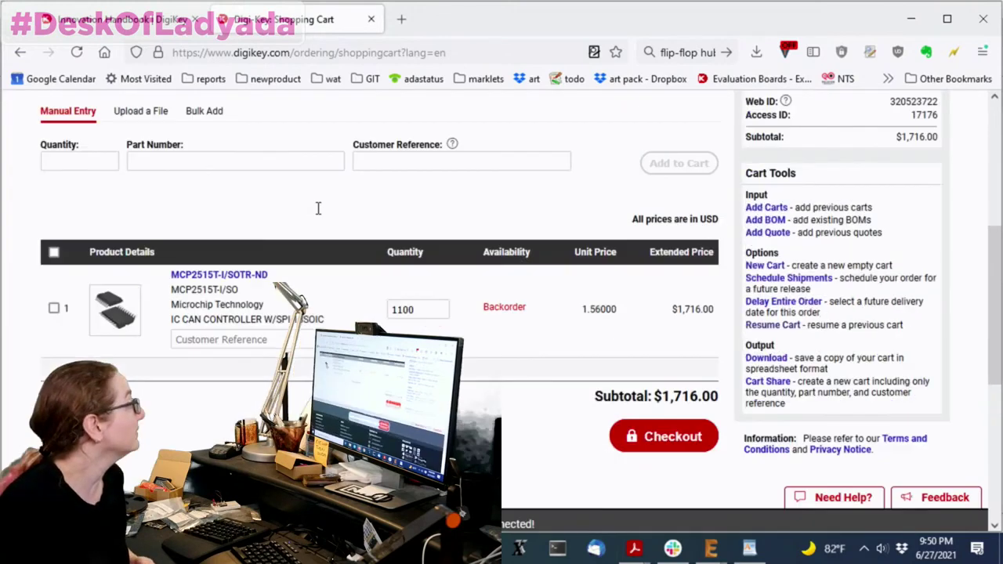
- Go back to the Interface - Controllers MCP2515 results and review stock in the parts table
{"action": "key", "text": "ctrl+Tab"}
{"action": "key", "text": "ctrl+Tab"}
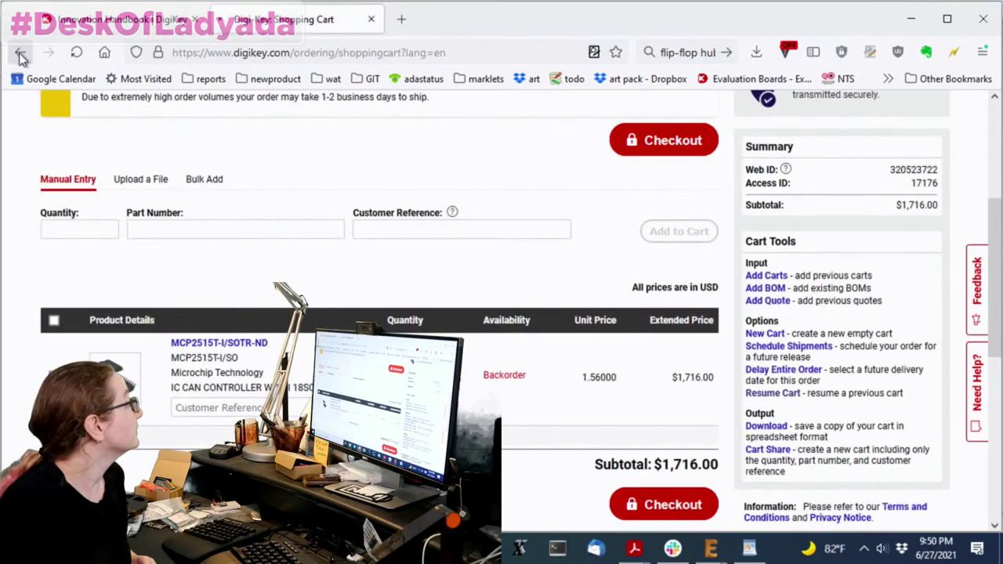
{"action": "left_click", "coordinate": [22, 56]}
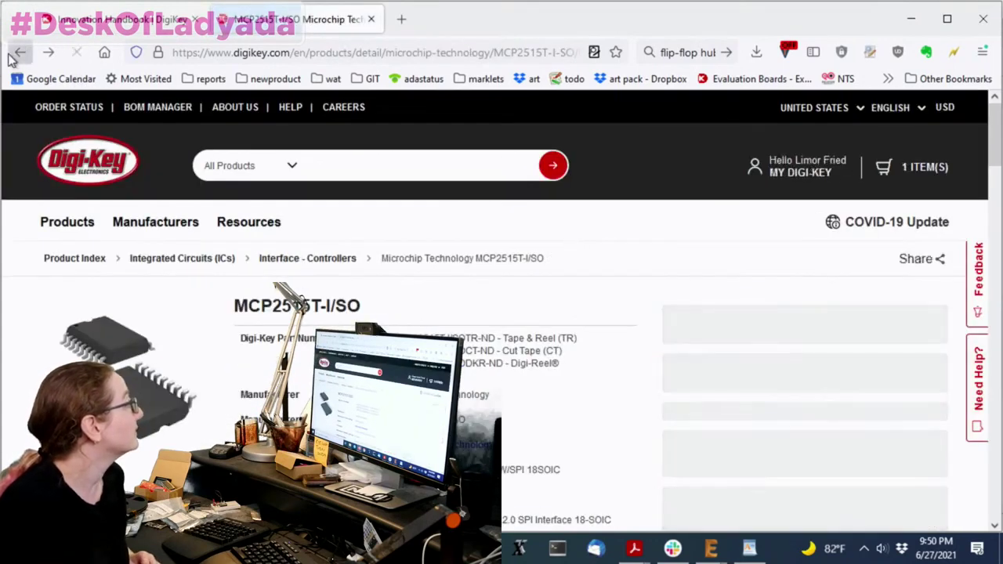
{"action": "left_click", "coordinate": [15, 58]}
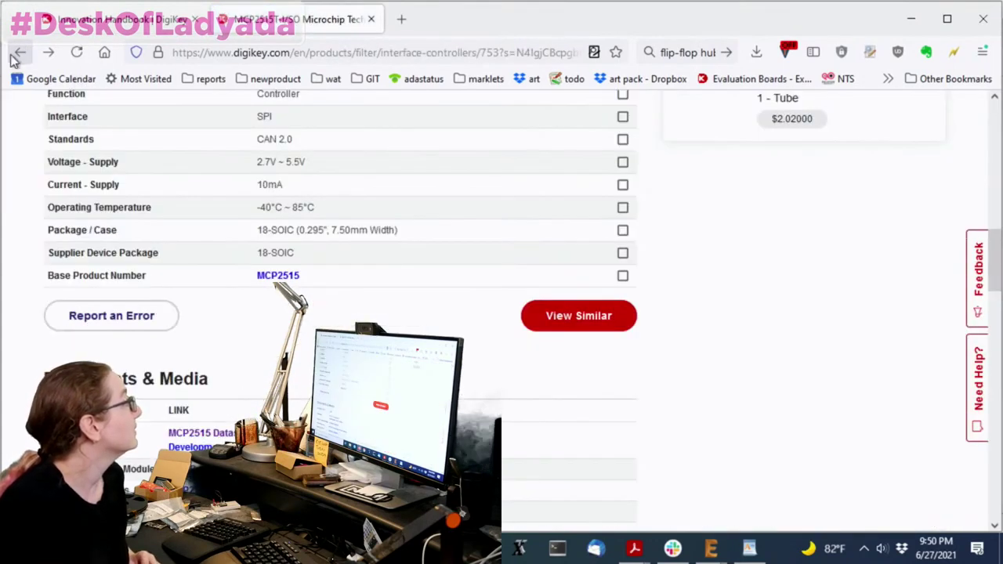
{"action": "scroll", "coordinate": [378, 204], "scroll_direction": "down", "scroll_amount": 3}
{"action": "scroll", "coordinate": [378, 205], "scroll_direction": "down", "scroll_amount": 1}
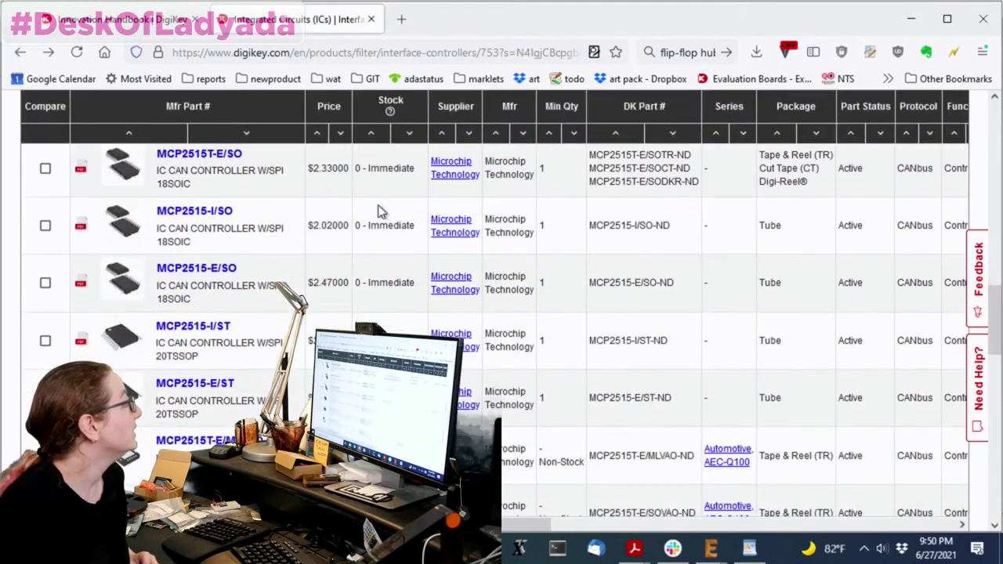
{"action": "scroll", "coordinate": [405, 245], "scroll_direction": "up", "scroll_amount": 2}
{"action": "scroll", "coordinate": [405, 245], "scroll_direction": "up", "scroll_amount": 2}
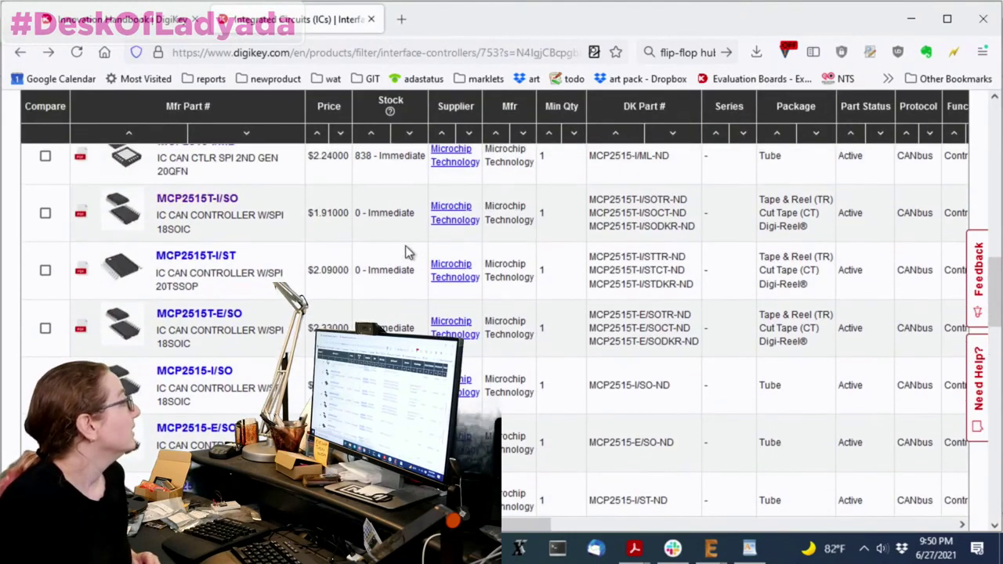
{"action": "scroll", "coordinate": [401, 259], "scroll_direction": "down", "scroll_amount": 1}
{"action": "scroll", "coordinate": [403, 282], "scroll_direction": "down", "scroll_amount": 1}
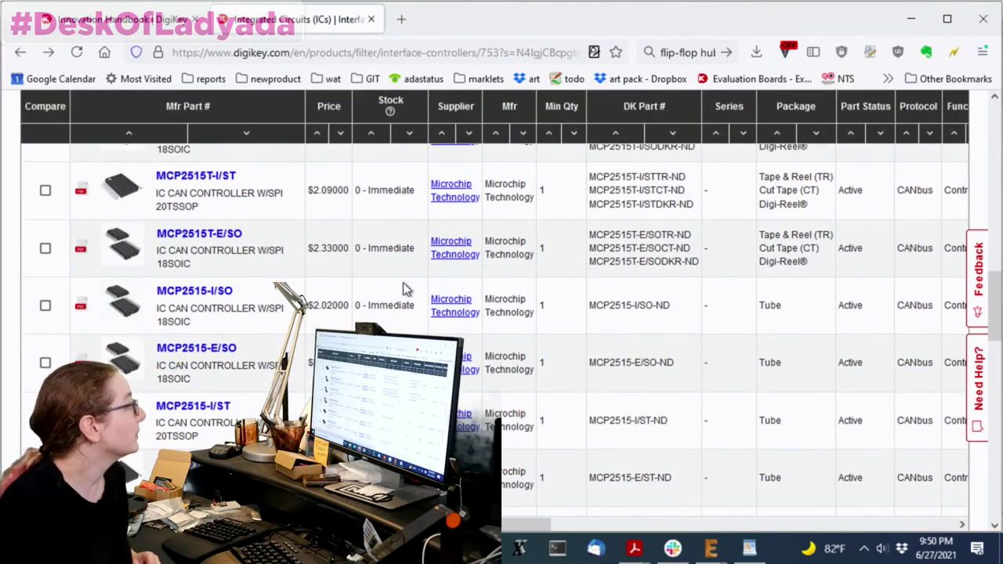
{"action": "scroll", "coordinate": [403, 288], "scroll_direction": "up", "scroll_amount": 3}
{"action": "scroll", "coordinate": [402, 287], "scroll_direction": "down", "scroll_amount": 2}
{"action": "scroll", "coordinate": [401, 287], "scroll_direction": "down", "scroll_amount": 1}
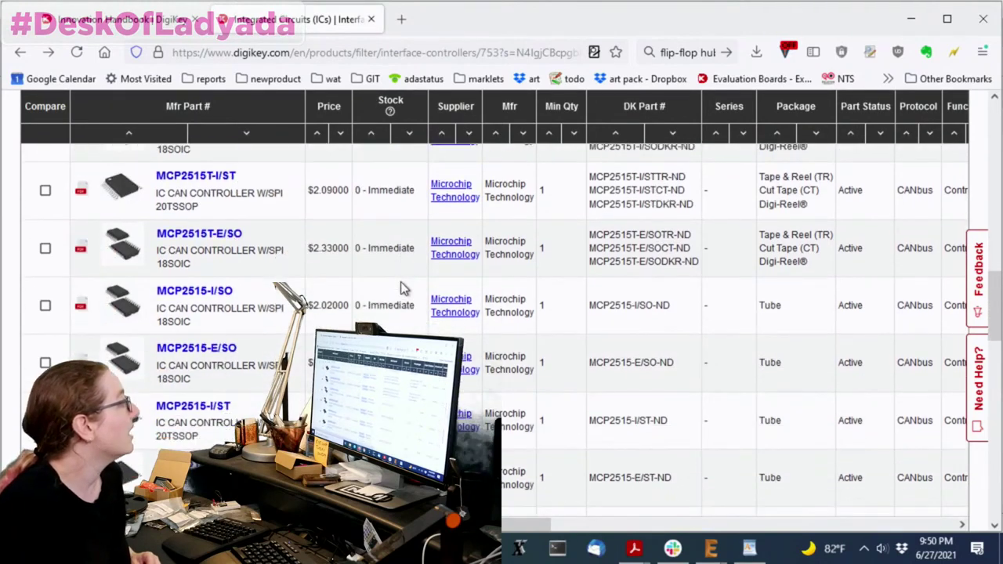
{"action": "scroll", "coordinate": [400, 281], "scroll_direction": "down", "scroll_amount": 1}
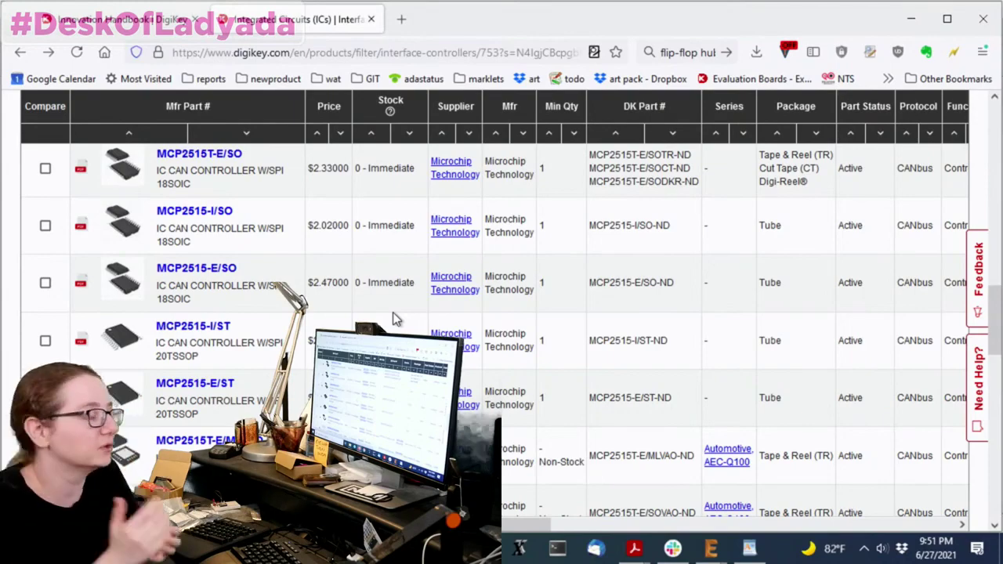
- Scroll to the top of the page and start a new search for 'mcp'
{"action": "scroll", "coordinate": [301, 334], "scroll_direction": "up", "scroll_amount": 5}
{"action": "scroll", "coordinate": [297, 275], "scroll_direction": "up", "scroll_amount": 3}
{"action": "scroll", "coordinate": [349, 193], "scroll_direction": "up", "scroll_amount": 3}
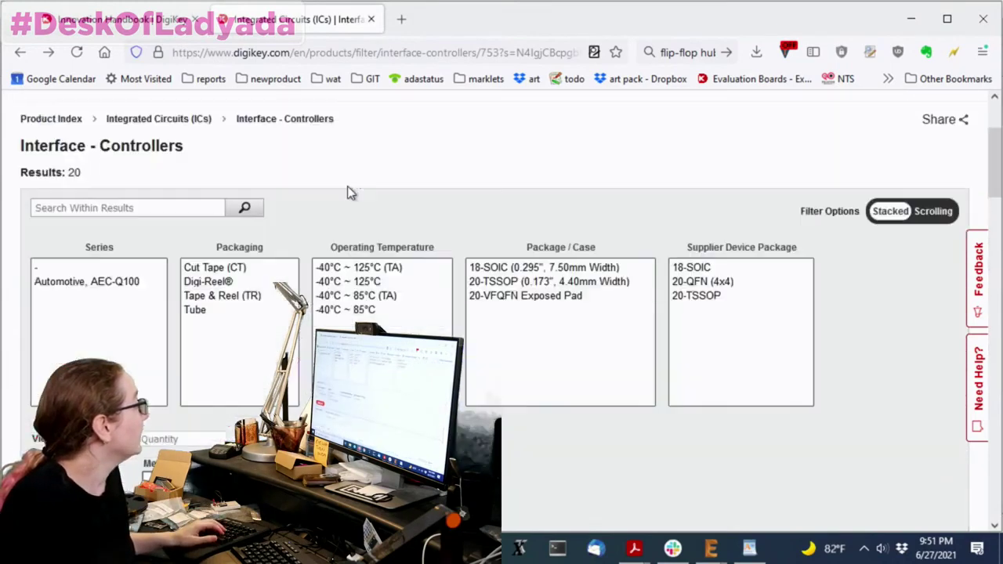
{"action": "scroll", "coordinate": [358, 152], "scroll_direction": "up", "scroll_amount": 2}
{"action": "scroll", "coordinate": [359, 163], "scroll_direction": "up", "scroll_amount": 2}
{"action": "type", "text": "mc"}
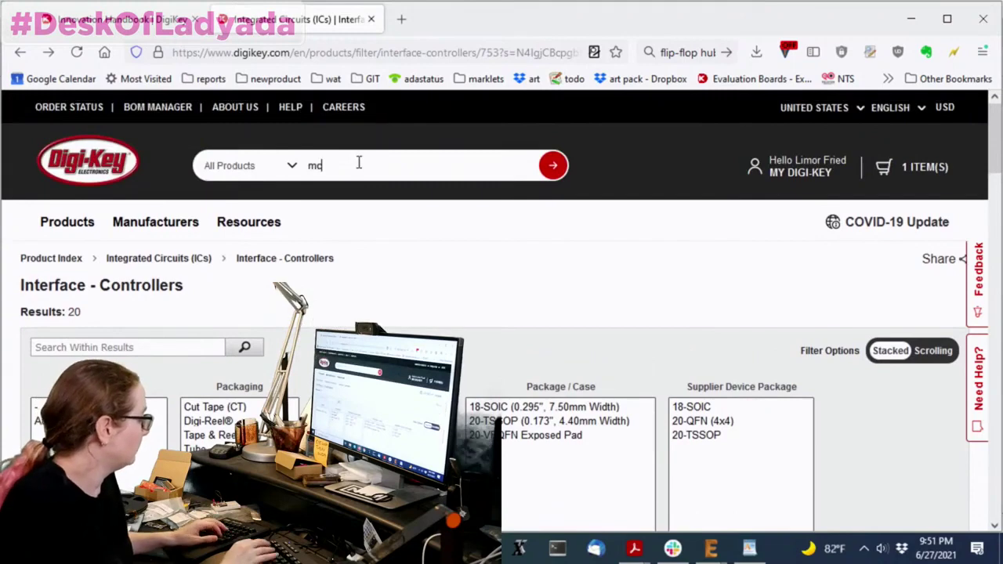
{"action": "type", "text": "p"}
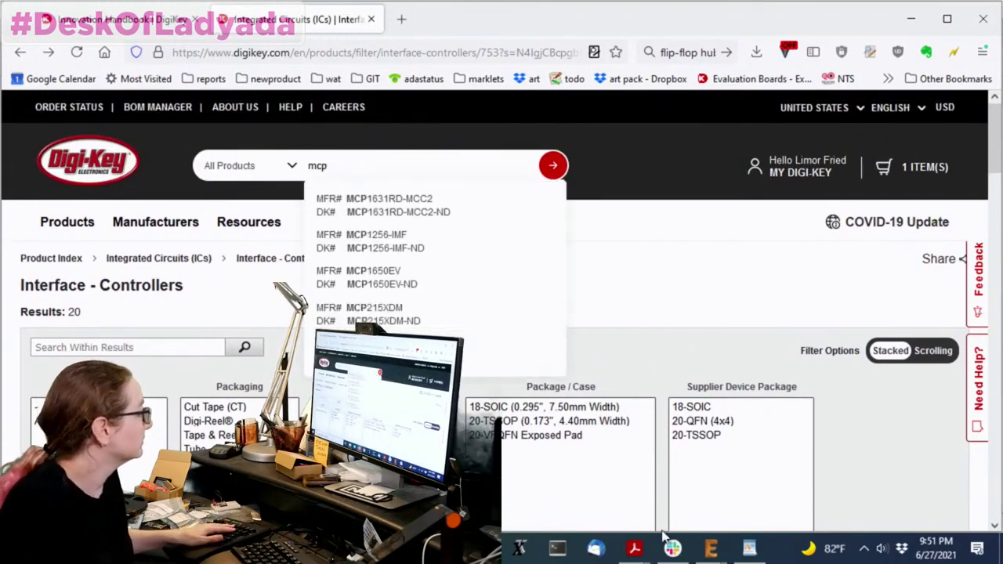
- Select MCP2542 in the MCP2542FD datasheet's Package Types table and return to Firefox
{"action": "mouse_move", "coordinate": [634, 548]}
{"action": "left_click", "coordinate": [792, 486]}
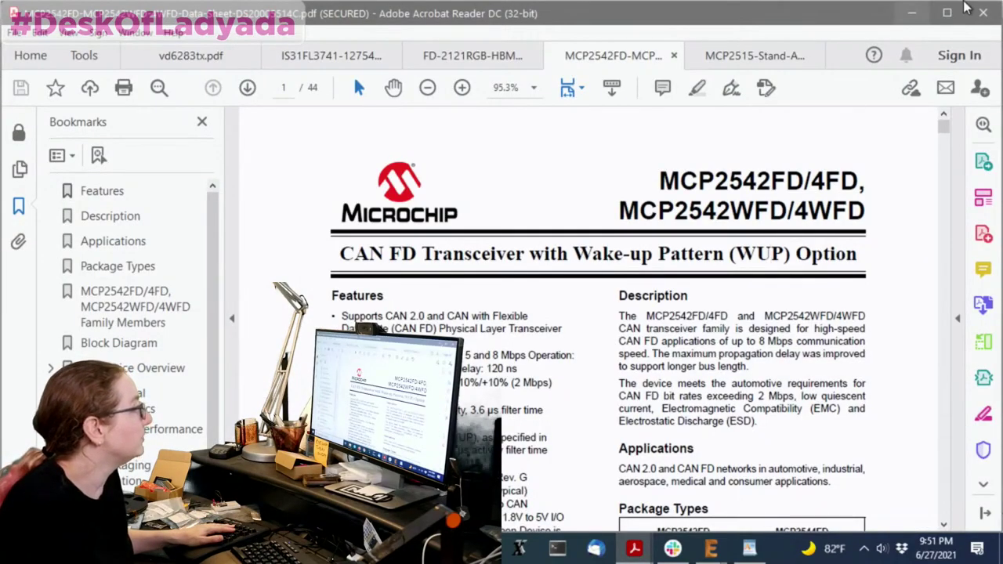
{"action": "scroll", "coordinate": [852, 188], "scroll_direction": "down", "scroll_amount": 2}
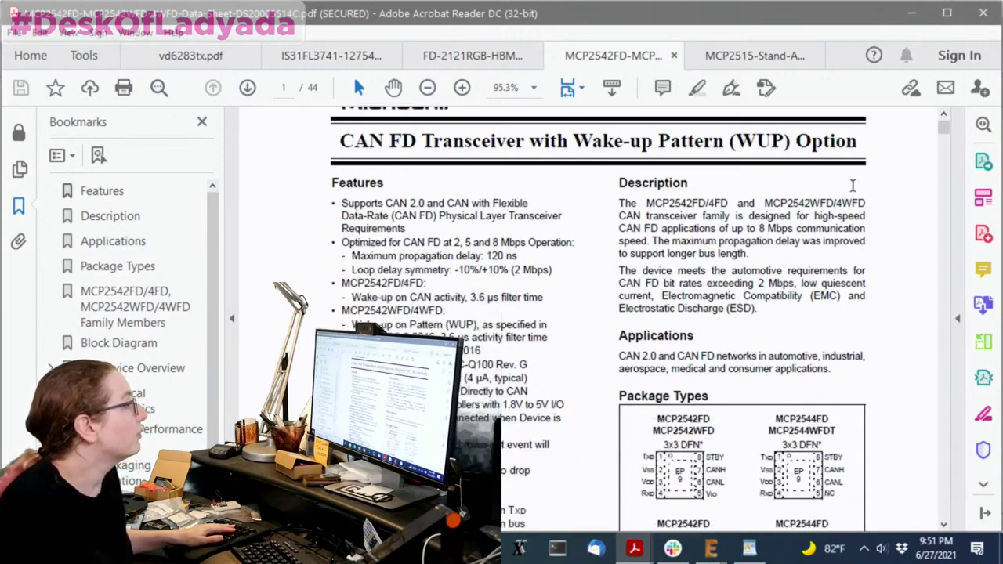
{"action": "scroll", "coordinate": [878, 212], "scroll_direction": "down", "scroll_amount": 2}
{"action": "scroll", "coordinate": [905, 240], "scroll_direction": "down", "scroll_amount": 1}
{"action": "scroll", "coordinate": [862, 235], "scroll_direction": "down", "scroll_amount": 1}
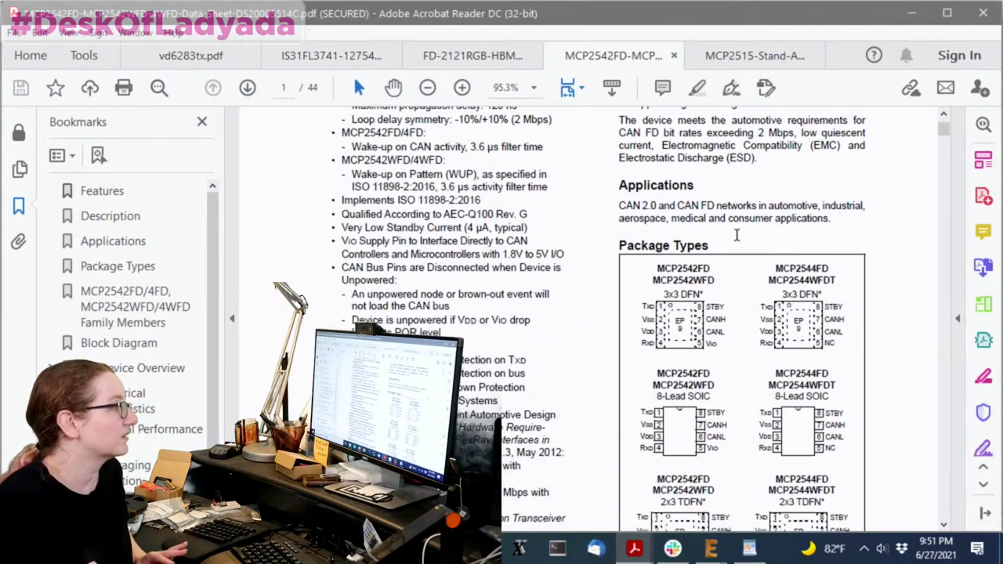
{"action": "scroll", "coordinate": [829, 282], "scroll_direction": "down", "scroll_amount": 1}
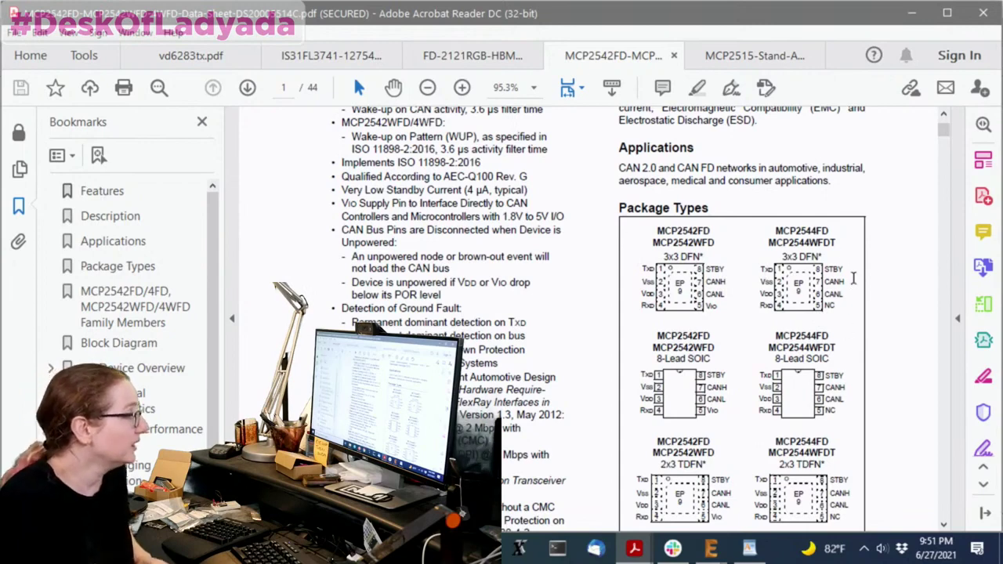
{"action": "scroll", "coordinate": [819, 252], "scroll_direction": "down", "scroll_amount": 1}
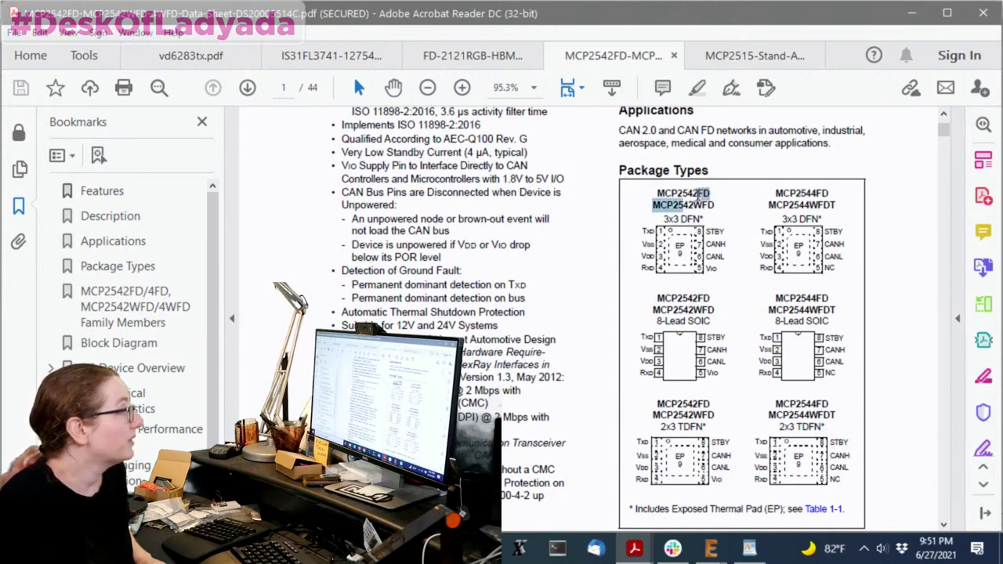
{"action": "left_click", "coordinate": [805, 202]}
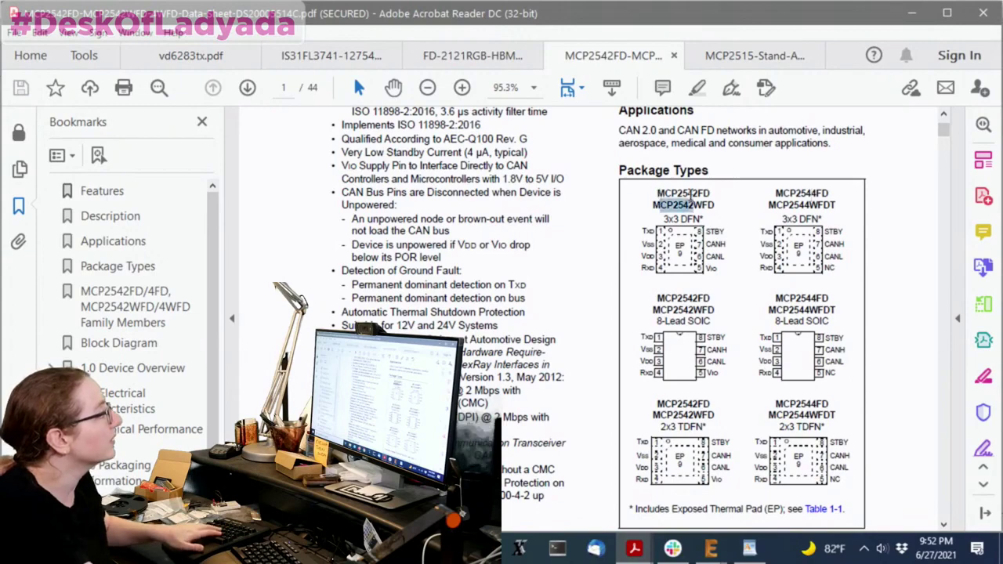
{"action": "left_click", "coordinate": [653, 206]}
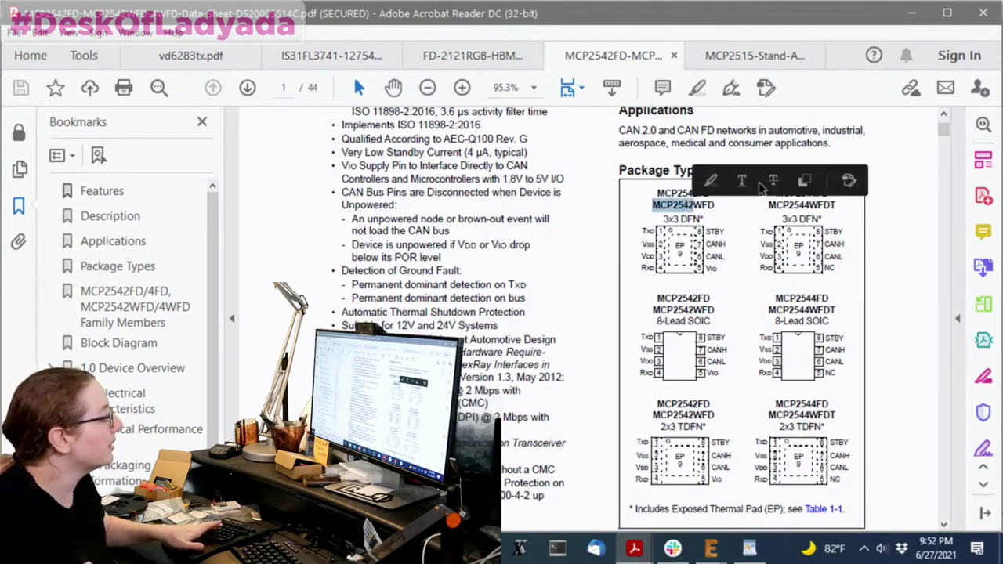
{"action": "key", "text": "alt+Tab"}
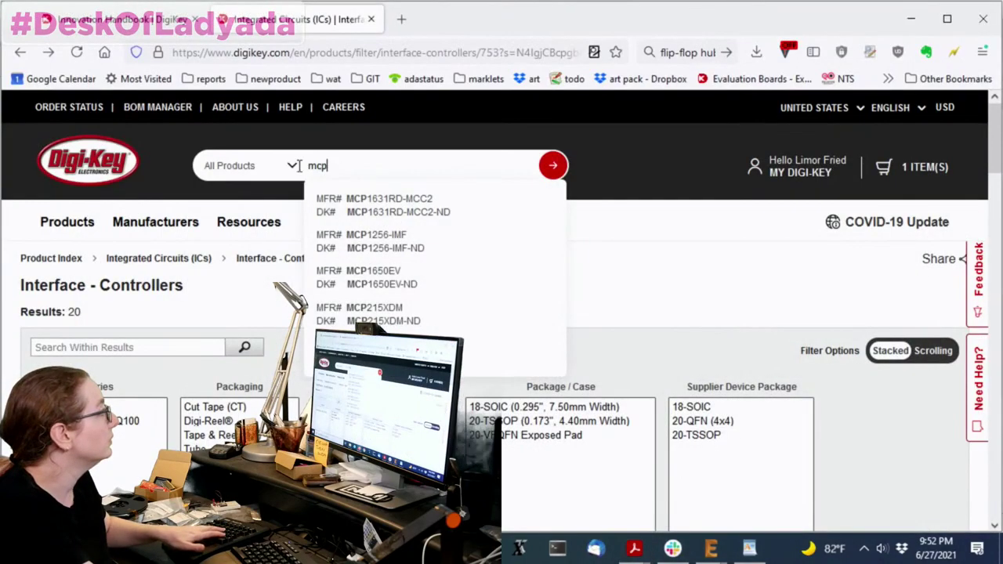
- Replace the search text with MCP2542 and scroll the transceiver listing's package filters
{"action": "key", "text": "ctrl+a"}
{"action": "type", "text": "MCP2542"}
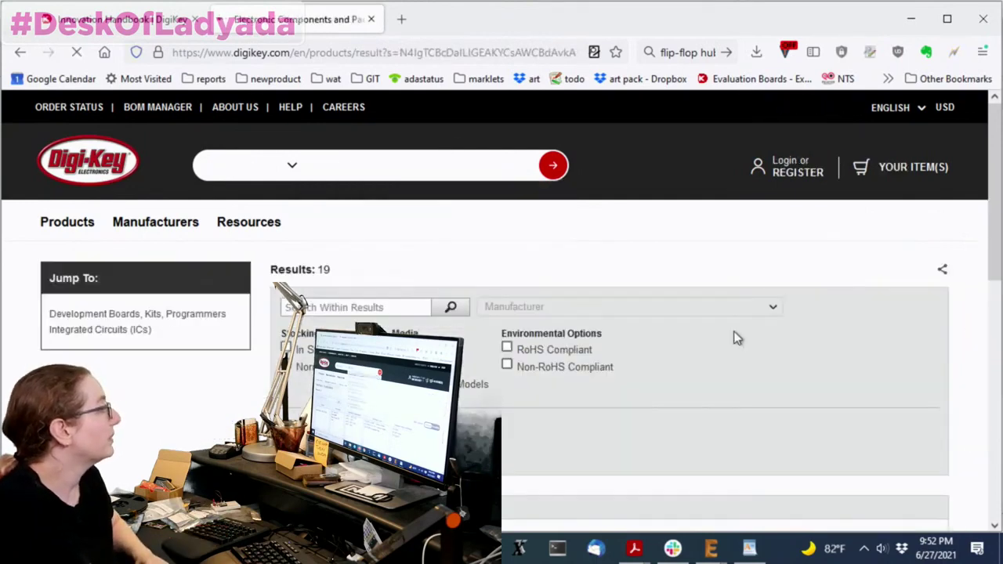
{"action": "scroll", "coordinate": [615, 253], "scroll_direction": "down", "scroll_amount": 1}
{"action": "scroll", "coordinate": [632, 257], "scroll_direction": "down", "scroll_amount": 3}
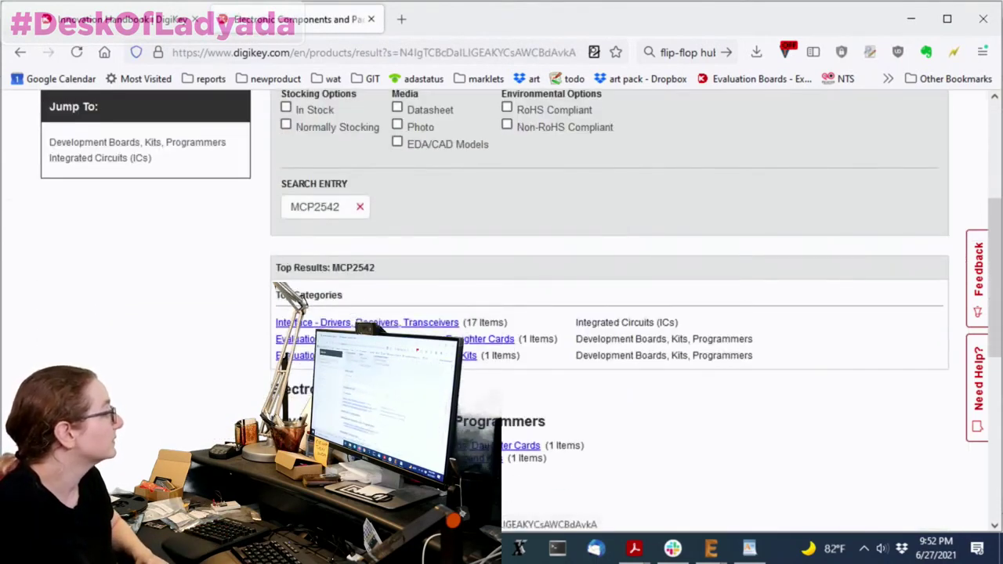
{"action": "scroll", "coordinate": [665, 316], "scroll_direction": "down", "scroll_amount": 2}
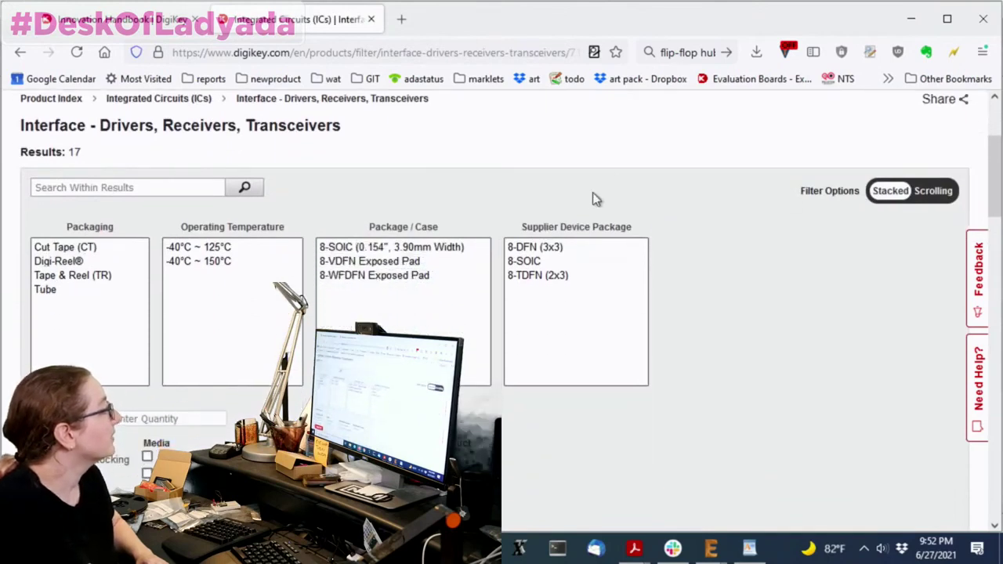
{"action": "scroll", "coordinate": [595, 215], "scroll_direction": "down", "scroll_amount": 2}
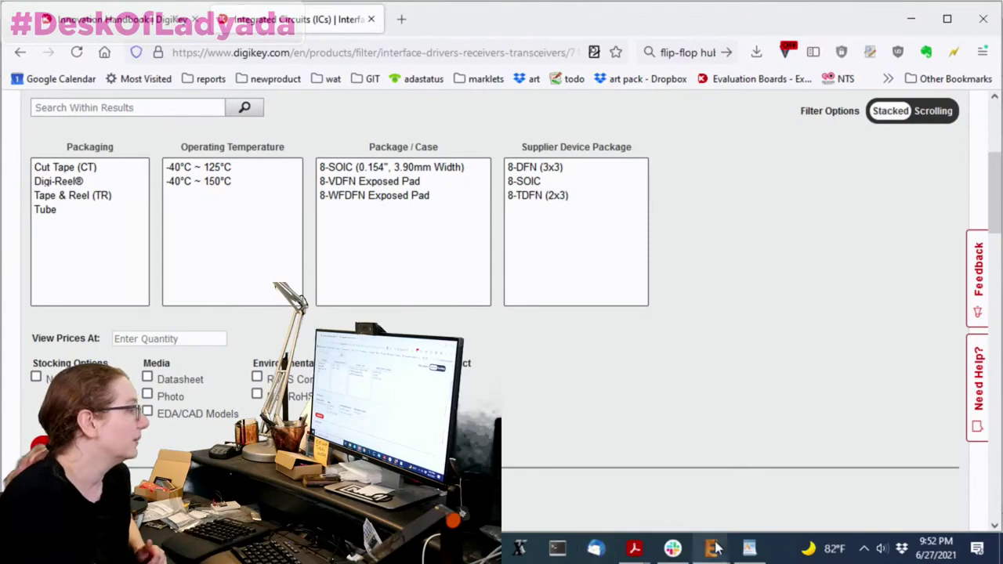
{"action": "mouse_move", "coordinate": [634, 548]}
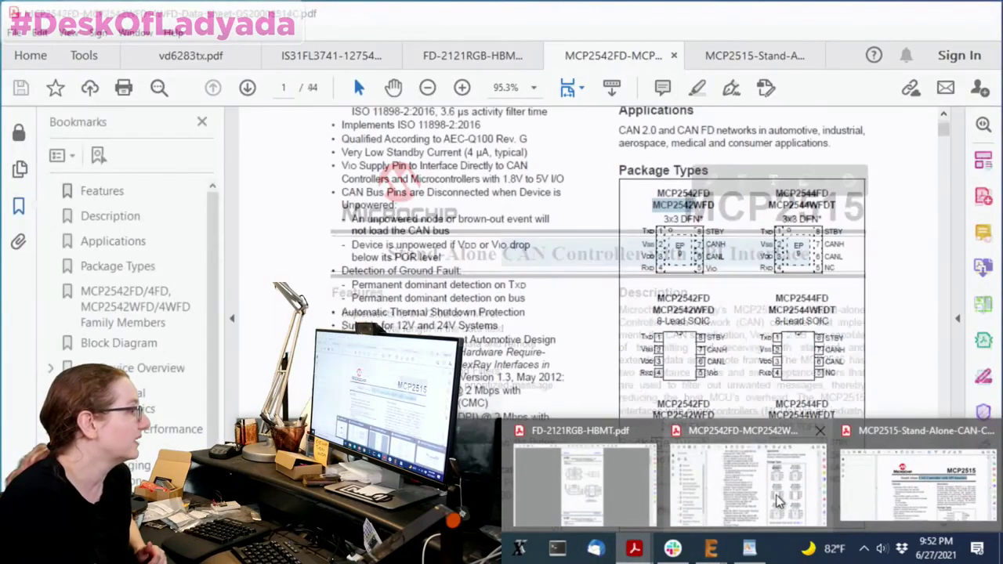
- Browse the MCP2542FD package marking pages to the 3x3 DFN package drawing
{"action": "left_click", "coordinate": [778, 502]}
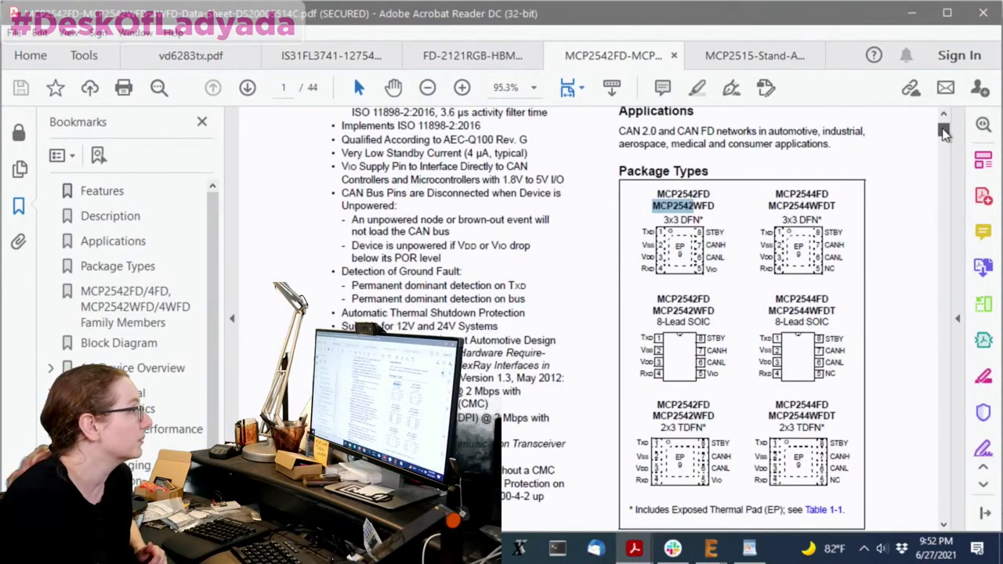
{"action": "left_click_drag", "start_coordinate": [945, 134], "coordinate": [945, 370]}
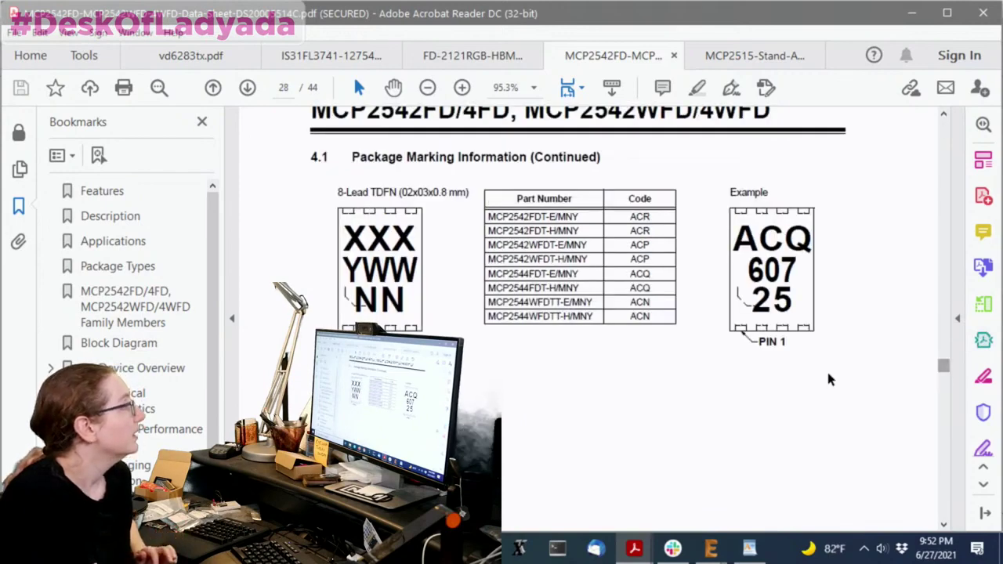
{"action": "scroll", "coordinate": [828, 381], "scroll_direction": "up", "scroll_amount": 2}
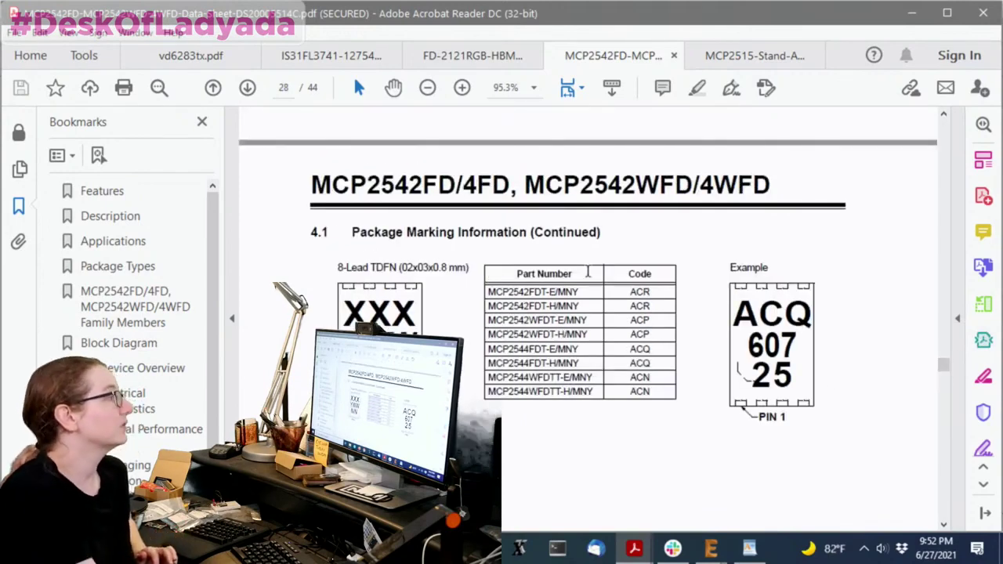
{"action": "scroll", "coordinate": [672, 243], "scroll_direction": "down", "scroll_amount": 5}
{"action": "scroll", "coordinate": [672, 266], "scroll_direction": "down", "scroll_amount": 8}
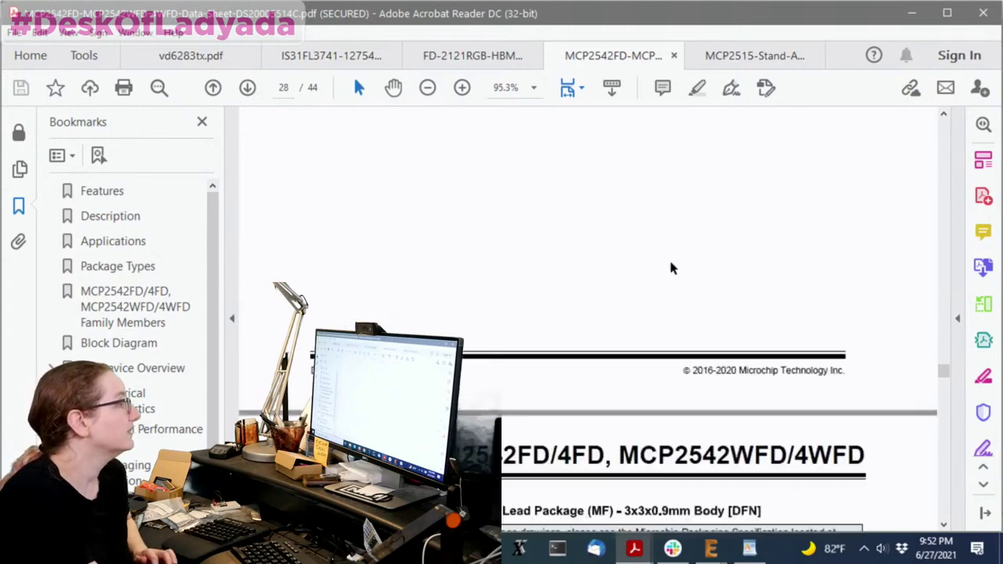
{"action": "scroll", "coordinate": [671, 268], "scroll_direction": "down", "scroll_amount": 8}
{"action": "scroll", "coordinate": [682, 267], "scroll_direction": "down", "scroll_amount": 7}
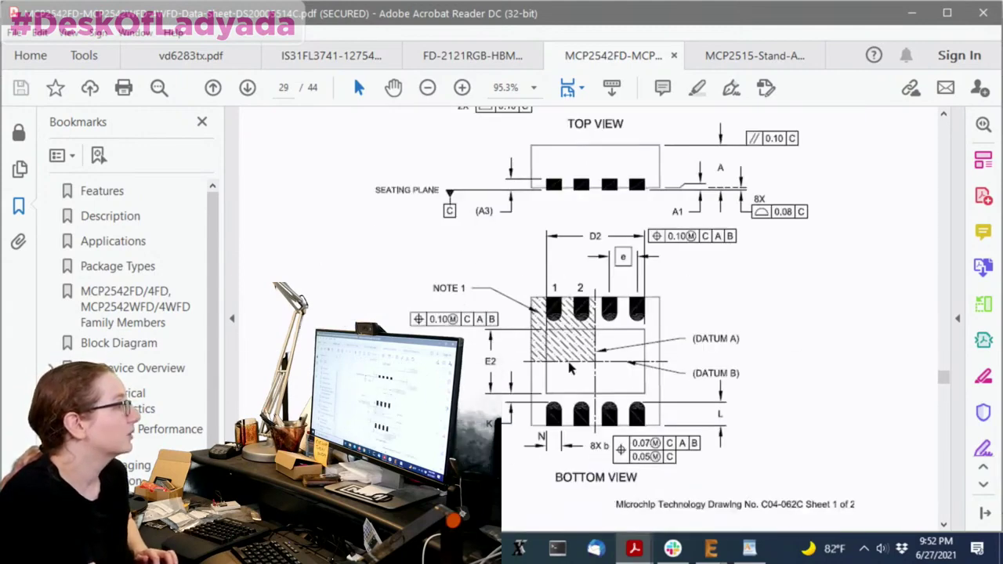
{"action": "scroll", "coordinate": [602, 353], "scroll_direction": "down", "scroll_amount": 1}
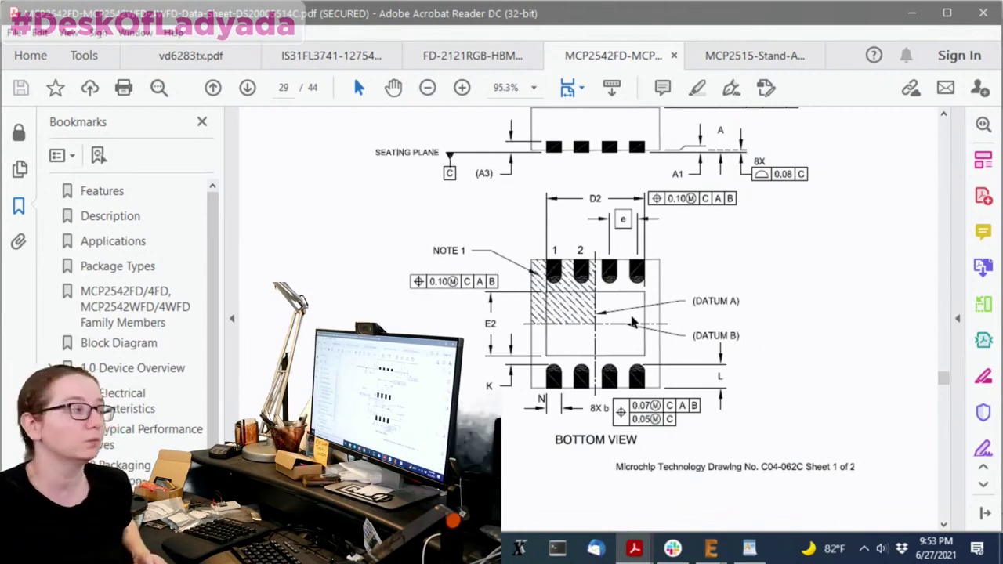
{"action": "left_click", "coordinate": [946, 400]}
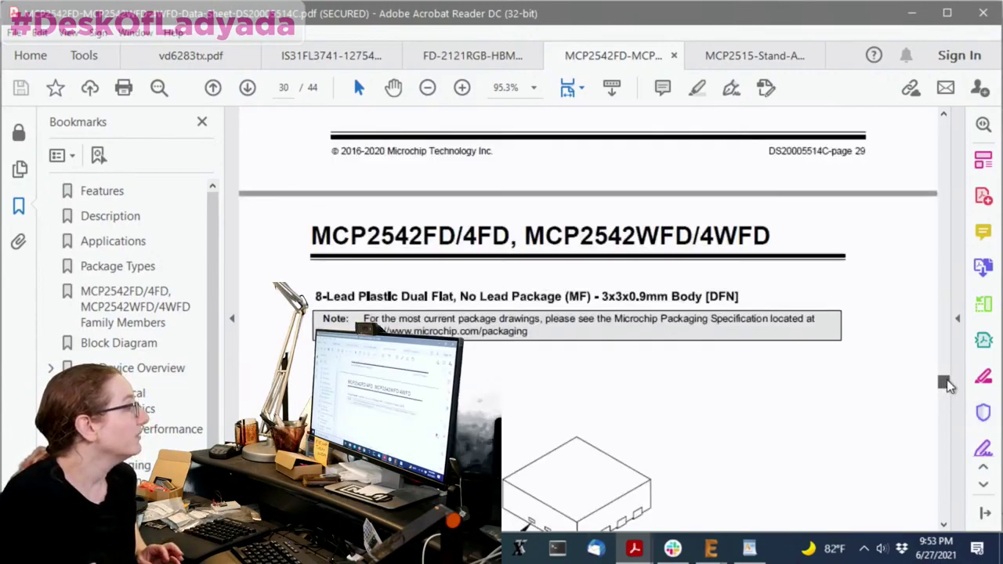
- Return to page 1 and mark the 3x3 DFN package names under Package Types
{"action": "left_click_drag", "start_coordinate": [944, 384], "coordinate": [970, 135]}
{"action": "scroll", "coordinate": [912, 227], "scroll_direction": "down", "scroll_amount": 3}
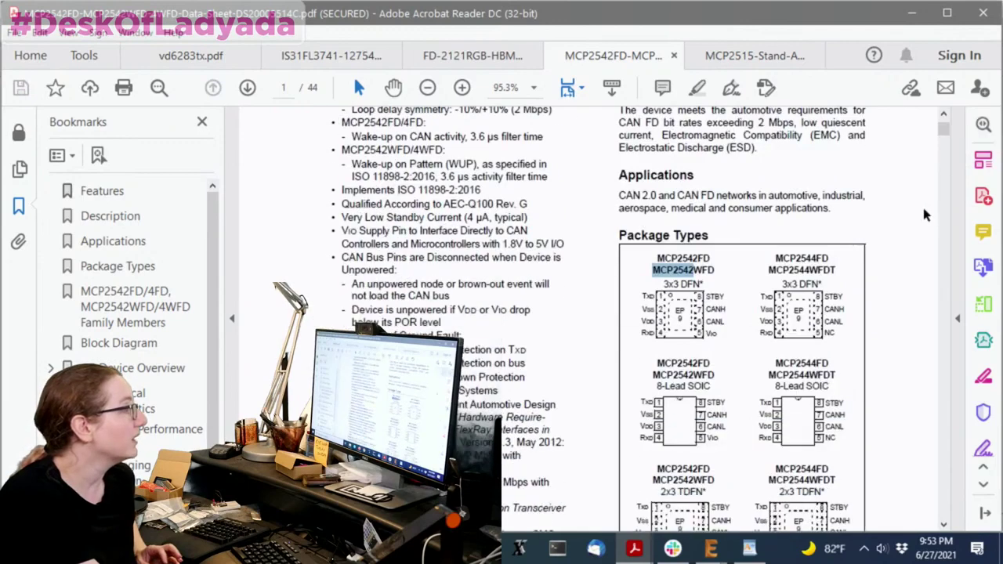
{"action": "scroll", "coordinate": [911, 226], "scroll_direction": "down", "scroll_amount": 1}
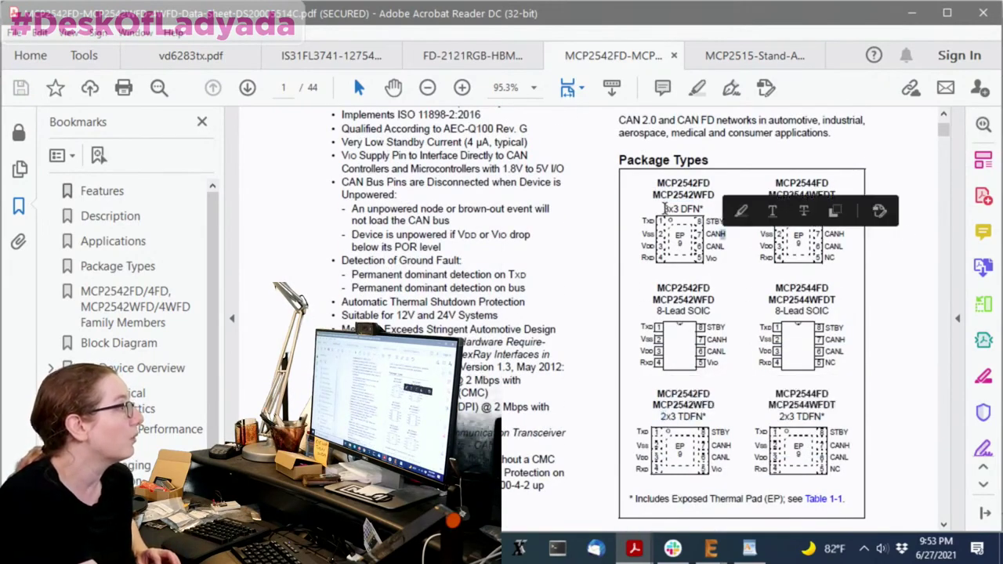
{"action": "left_click_drag", "start_coordinate": [657, 180], "coordinate": [696, 205]}
- Browse the MCP2542 results table and open the MCP2542FD-E/SN 8-SOIC part page
{"action": "left_click", "coordinate": [737, 243]}
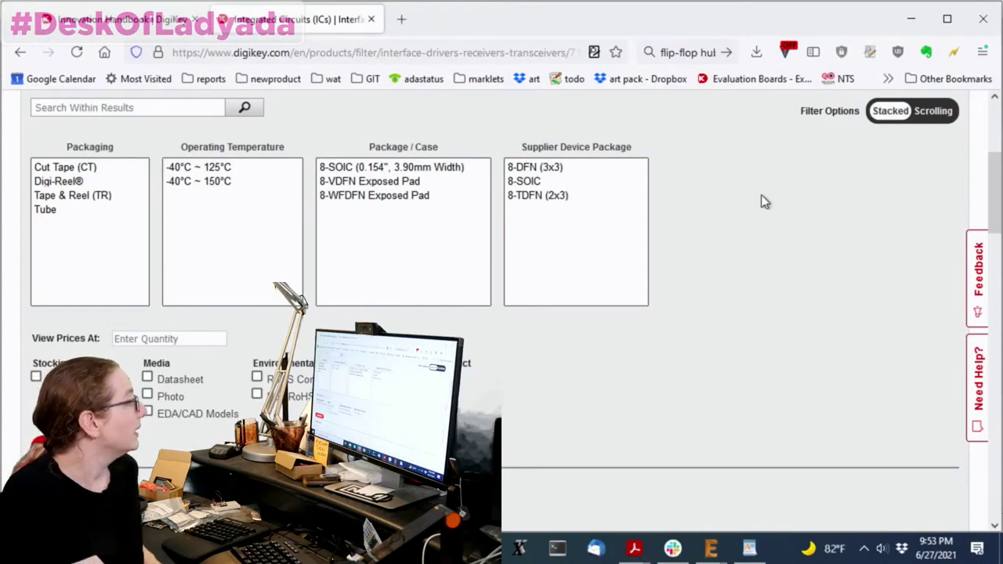
{"action": "scroll", "coordinate": [833, 196], "scroll_direction": "down", "scroll_amount": 5}
{"action": "scroll", "coordinate": [436, 200], "scroll_direction": "down", "scroll_amount": 1}
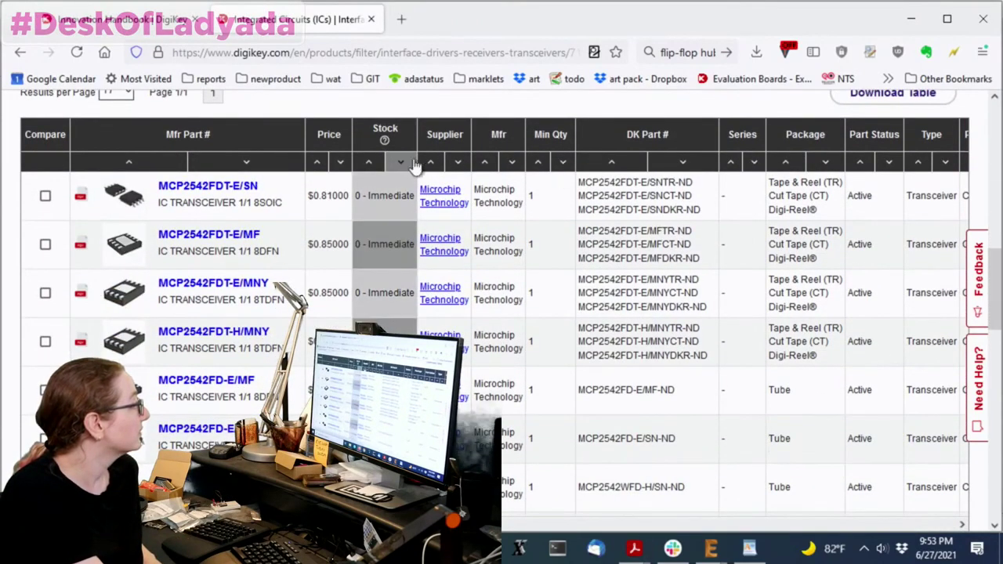
{"action": "scroll", "coordinate": [462, 174], "scroll_direction": "down", "scroll_amount": 3}
{"action": "scroll", "coordinate": [470, 176], "scroll_direction": "down", "scroll_amount": 3}
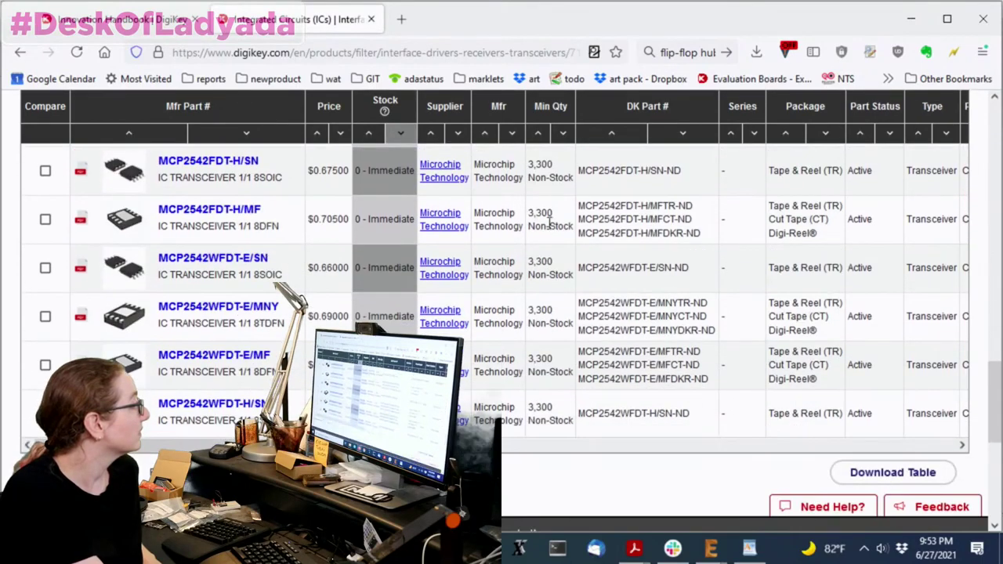
{"action": "scroll", "coordinate": [553, 225], "scroll_direction": "up", "scroll_amount": 3}
{"action": "scroll", "coordinate": [558, 233], "scroll_direction": "up", "scroll_amount": 4}
{"action": "scroll", "coordinate": [588, 235], "scroll_direction": "up", "scroll_amount": 3}
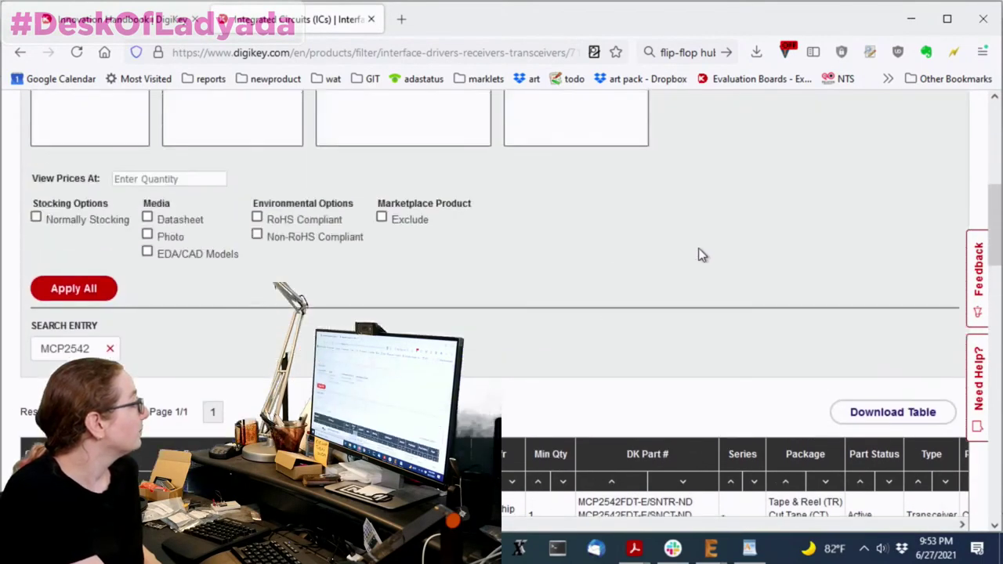
{"action": "scroll", "coordinate": [699, 251], "scroll_direction": "up", "scroll_amount": 4}
{"action": "scroll", "coordinate": [698, 249], "scroll_direction": "down", "scroll_amount": 3}
{"action": "scroll", "coordinate": [698, 250], "scroll_direction": "down", "scroll_amount": 5}
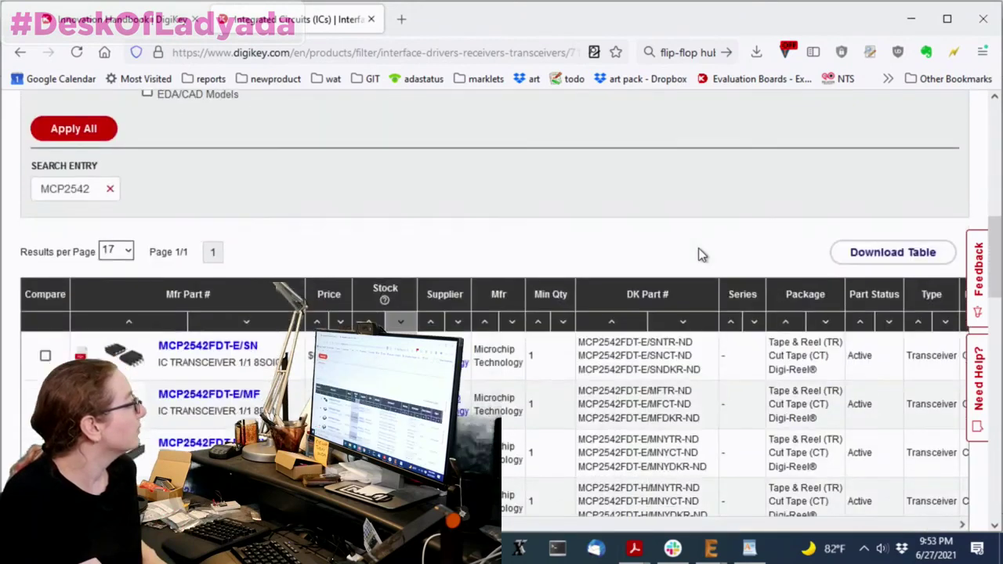
{"action": "scroll", "coordinate": [470, 208], "scroll_direction": "down", "scroll_amount": 4}
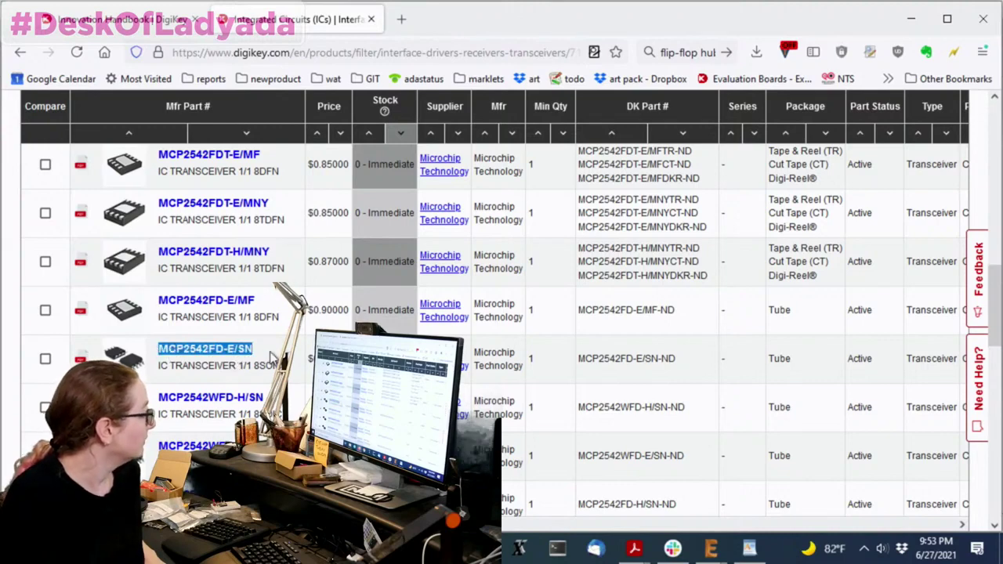
{"action": "left_click", "coordinate": [218, 357]}
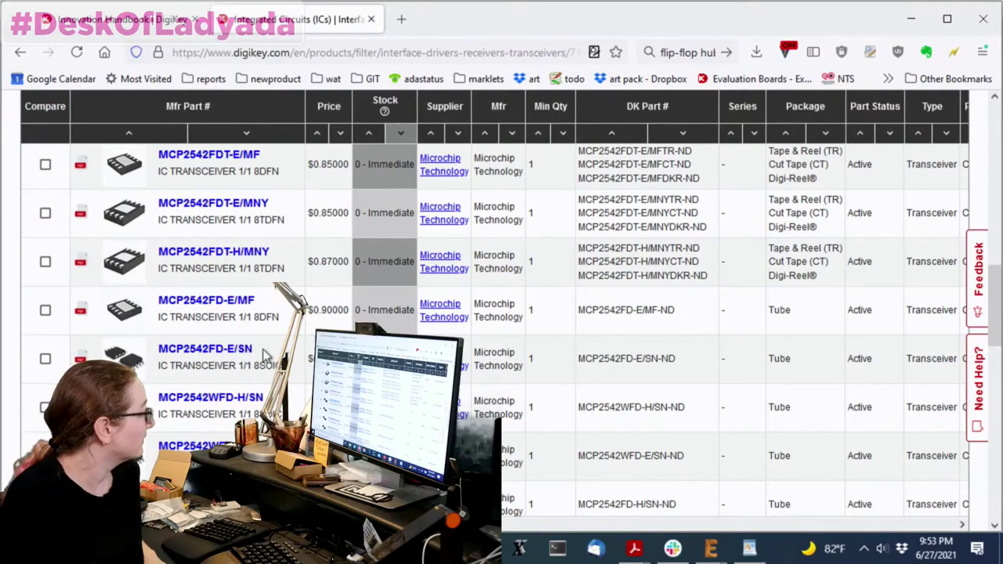
- Add 1000 MCP2542FD-E/SN transceivers to the cart
{"action": "left_click", "coordinate": [243, 357]}
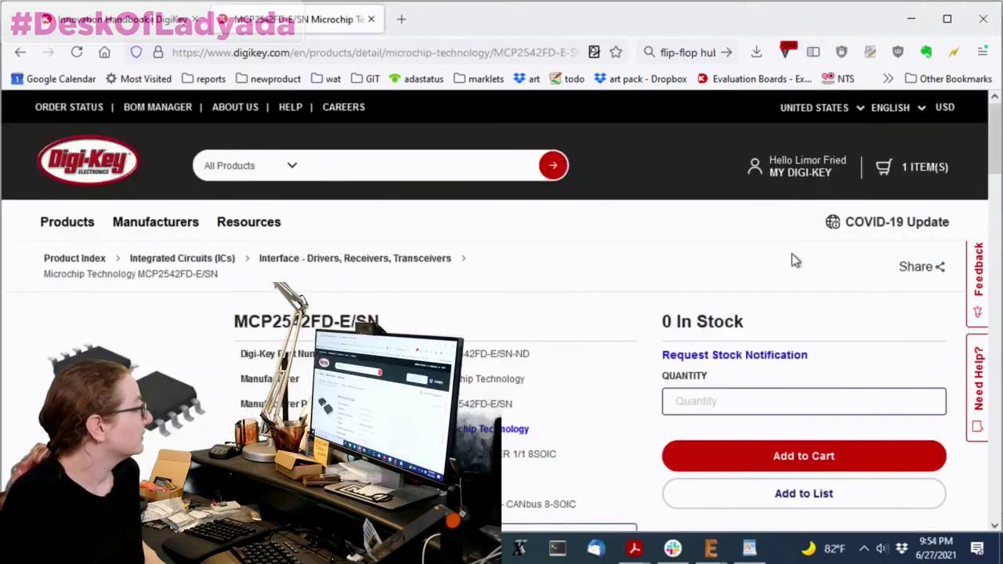
{"action": "scroll", "coordinate": [773, 287], "scroll_direction": "down", "scroll_amount": 3}
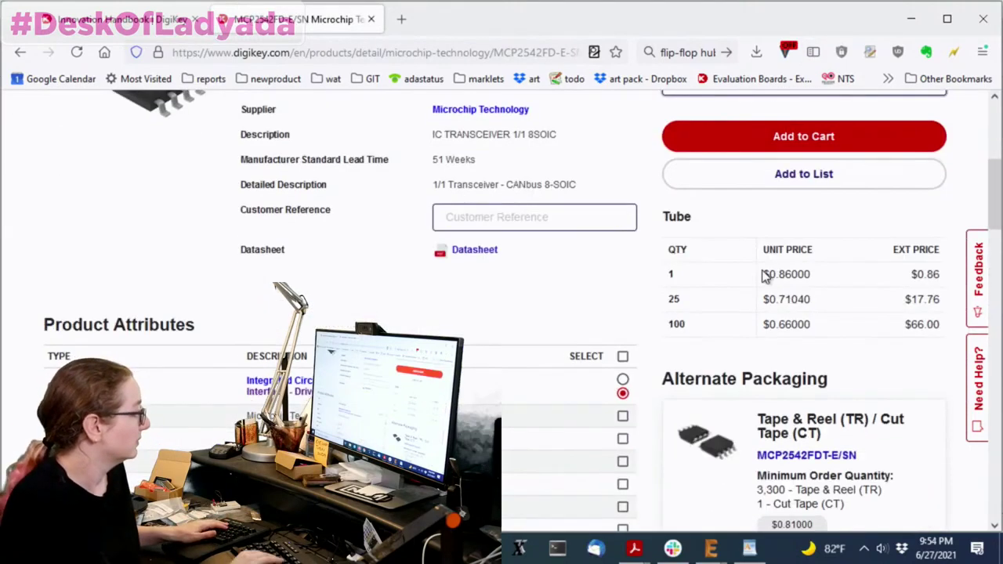
{"action": "type", "text": "1000"}
{"action": "scroll", "coordinate": [764, 276], "scroll_direction": "down", "scroll_amount": 2}
{"action": "scroll", "coordinate": [847, 259], "scroll_direction": "down", "scroll_amount": 1}
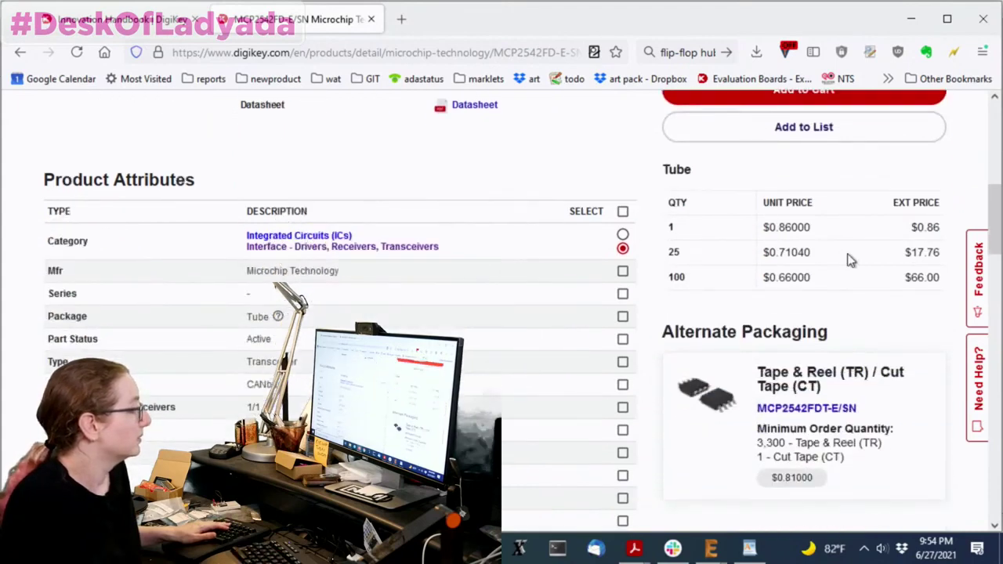
{"action": "scroll", "coordinate": [849, 259], "scroll_direction": "up", "scroll_amount": 2}
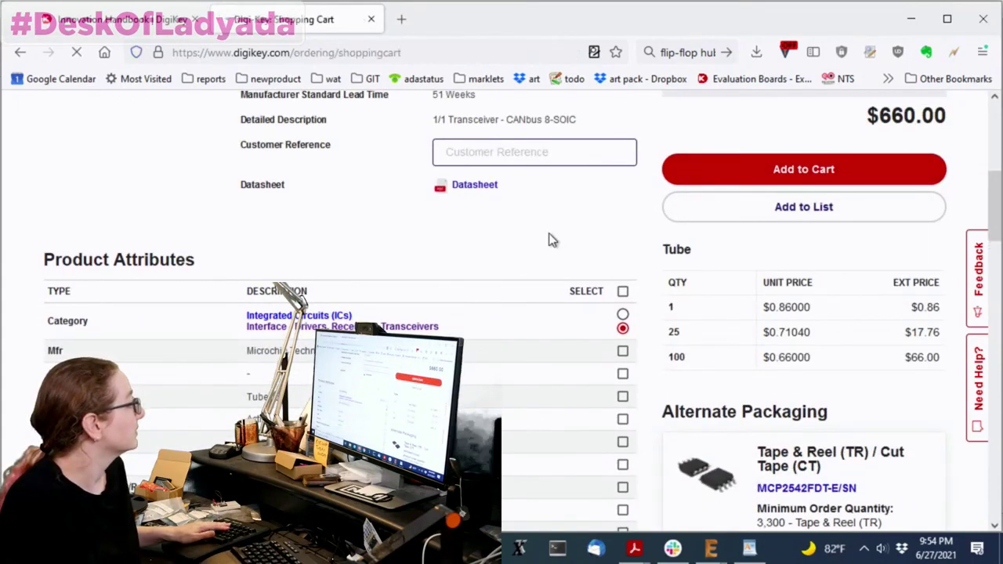
{"action": "scroll", "coordinate": [549, 231], "scroll_direction": "down", "scroll_amount": 3}
{"action": "scroll", "coordinate": [551, 233], "scroll_direction": "down", "scroll_amount": 2}
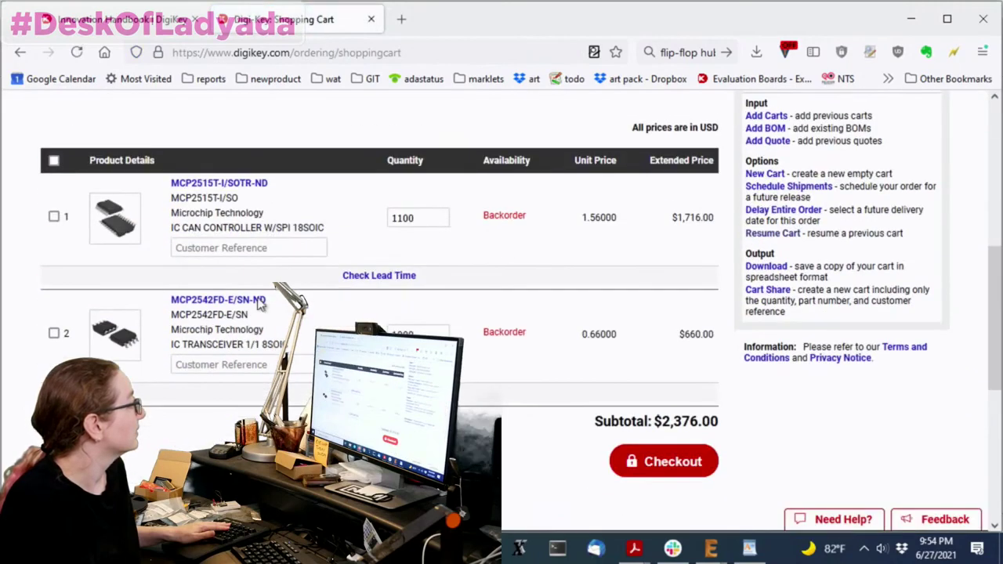
- Check the part's lead time, noting the 7/30/2021 ship date estimate
{"action": "left_click", "coordinate": [379, 392]}
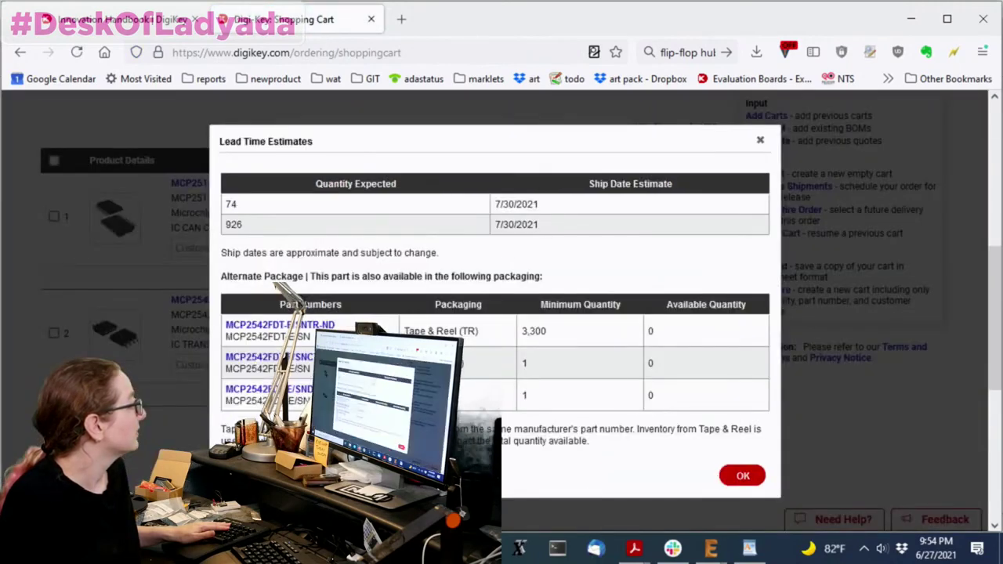
{"action": "left_click_drag", "start_coordinate": [585, 205], "coordinate": [494, 206]}
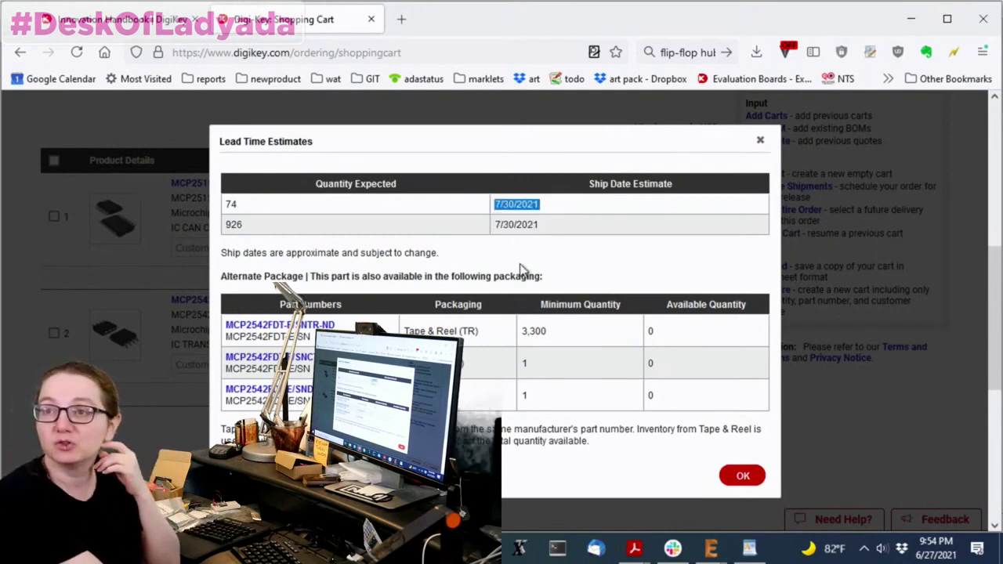
{"action": "left_click", "coordinate": [761, 138]}
- Return to the MCP2542 results and add 1000 MCP2542FDT-E/MNY cut-tape transceivers to the cart
{"action": "left_click", "coordinate": [20, 53]}
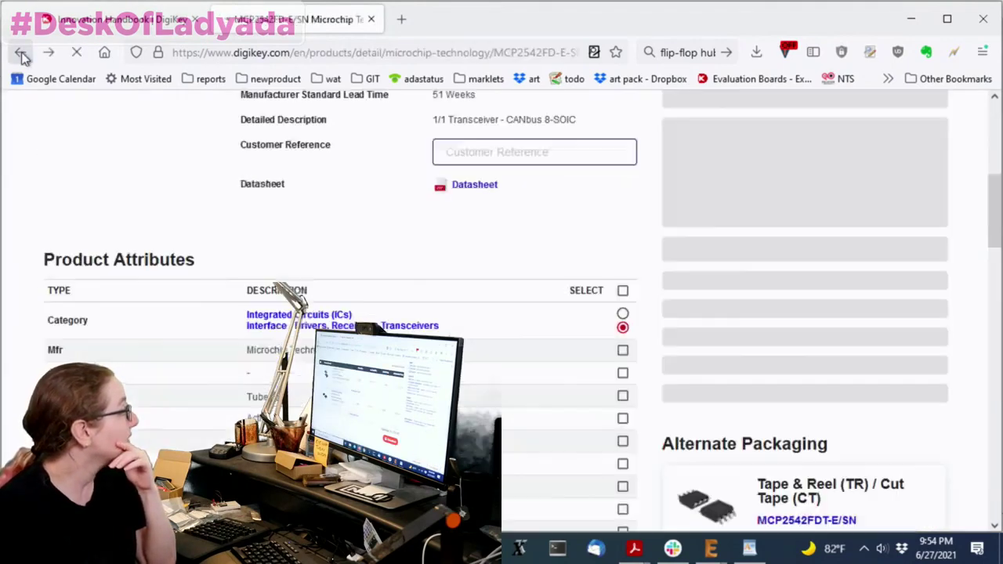
{"action": "left_click", "coordinate": [20, 53]}
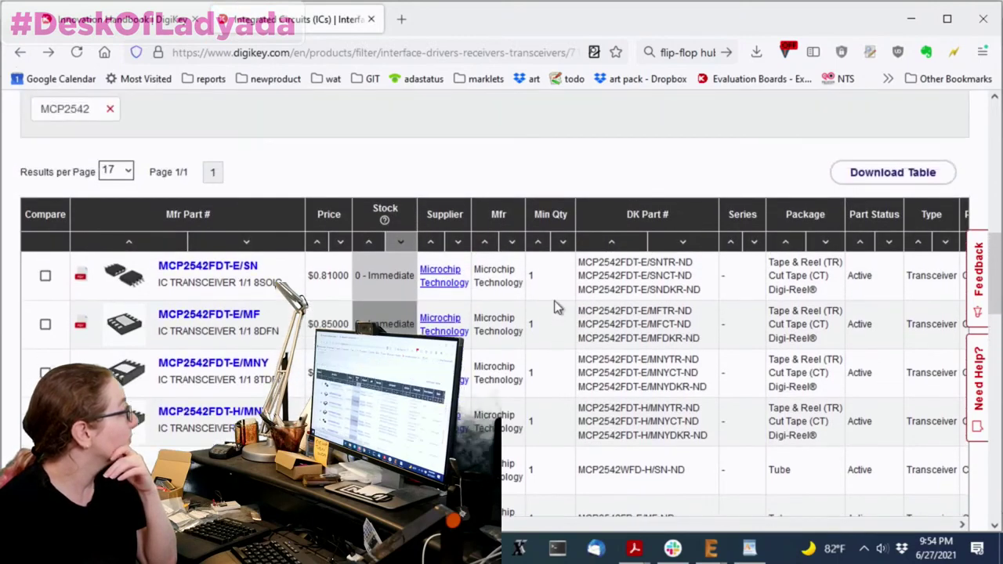
{"action": "scroll", "coordinate": [555, 300], "scroll_direction": "up", "scroll_amount": 1}
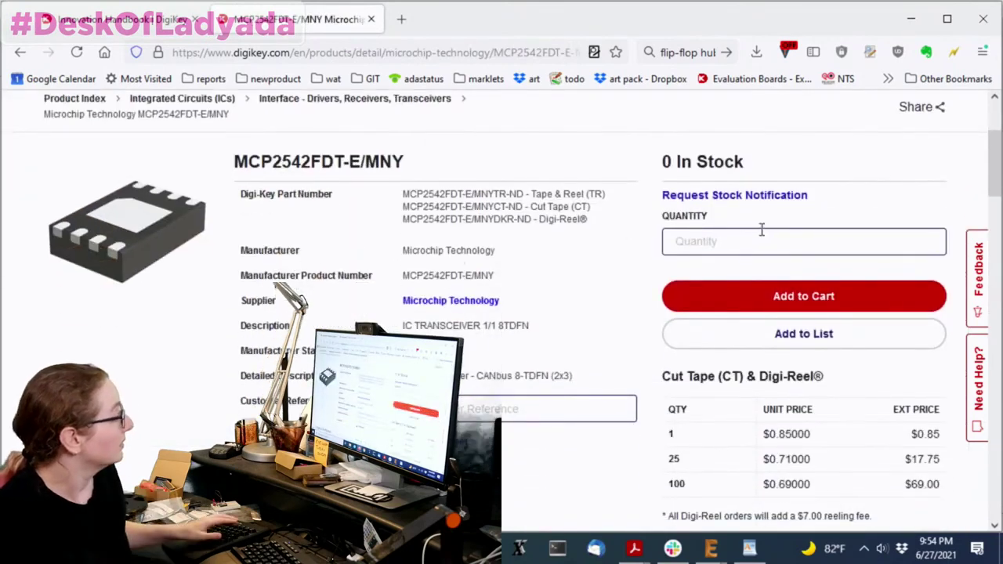
{"action": "left_click", "coordinate": [762, 234]}
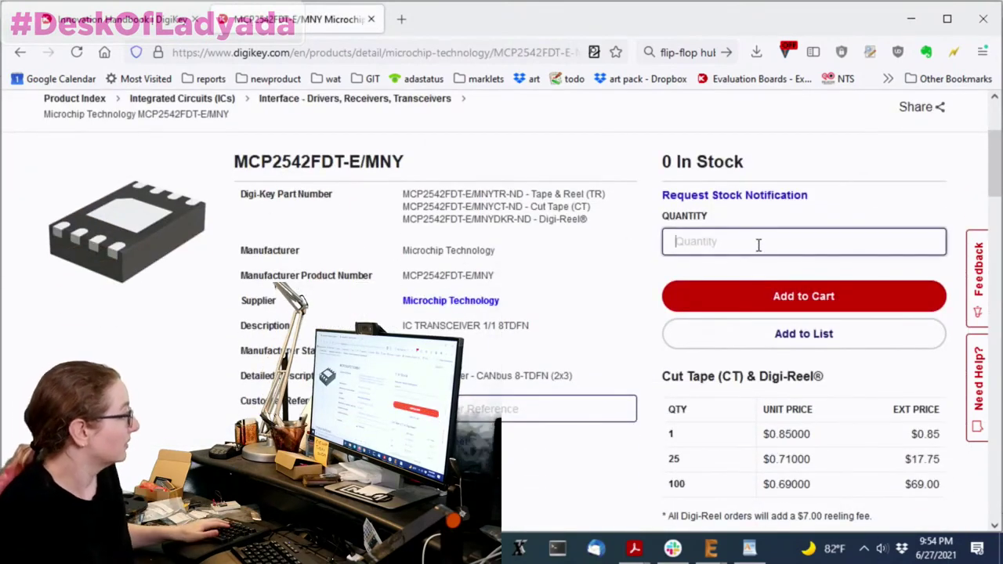
{"action": "type", "text": "1000"}
{"action": "left_click", "coordinate": [863, 427]}
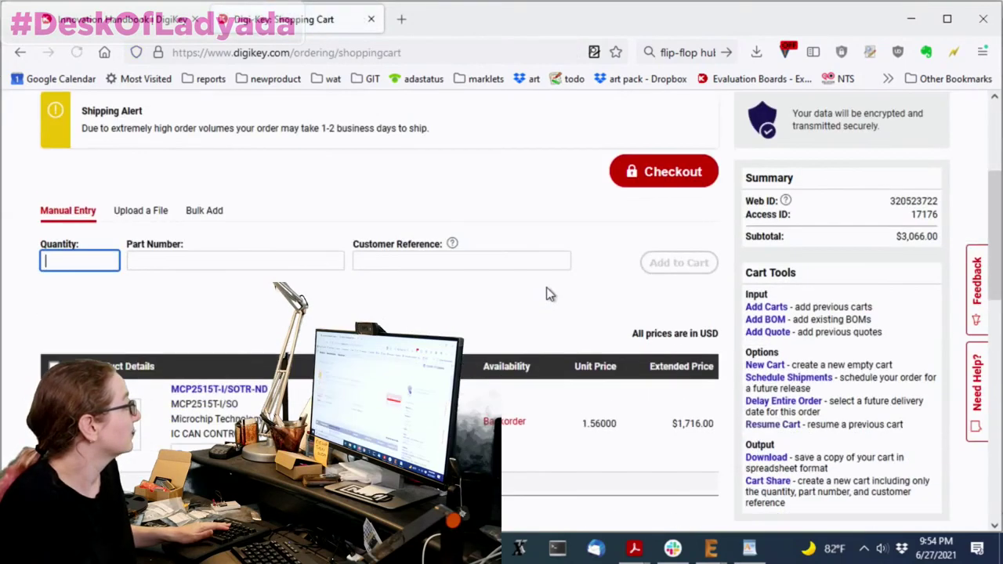
{"action": "scroll", "coordinate": [546, 294], "scroll_direction": "down", "scroll_amount": 3}
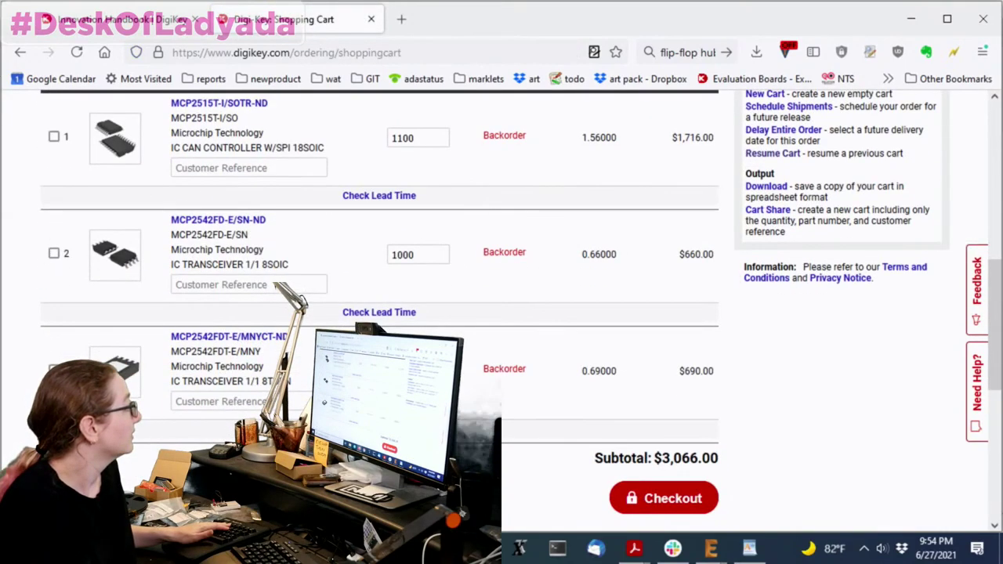
- Check the third cart item's lead time, highlighting ship dates 8/16/2021 and 5/26/2022
{"action": "left_click", "coordinate": [379, 430]}
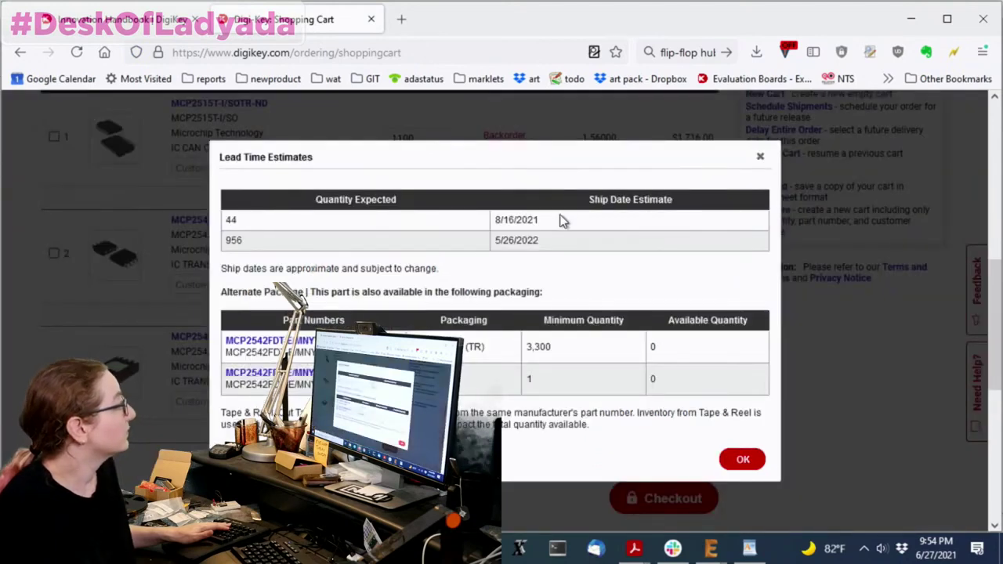
{"action": "left_click_drag", "start_coordinate": [561, 221], "coordinate": [481, 227]}
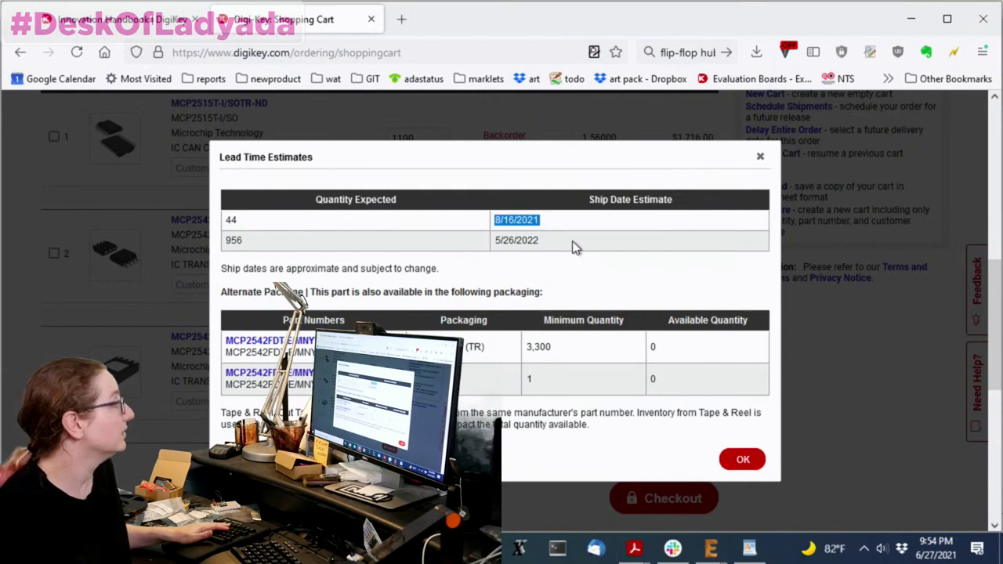
{"action": "left_click_drag", "start_coordinate": [558, 242], "coordinate": [493, 241]}
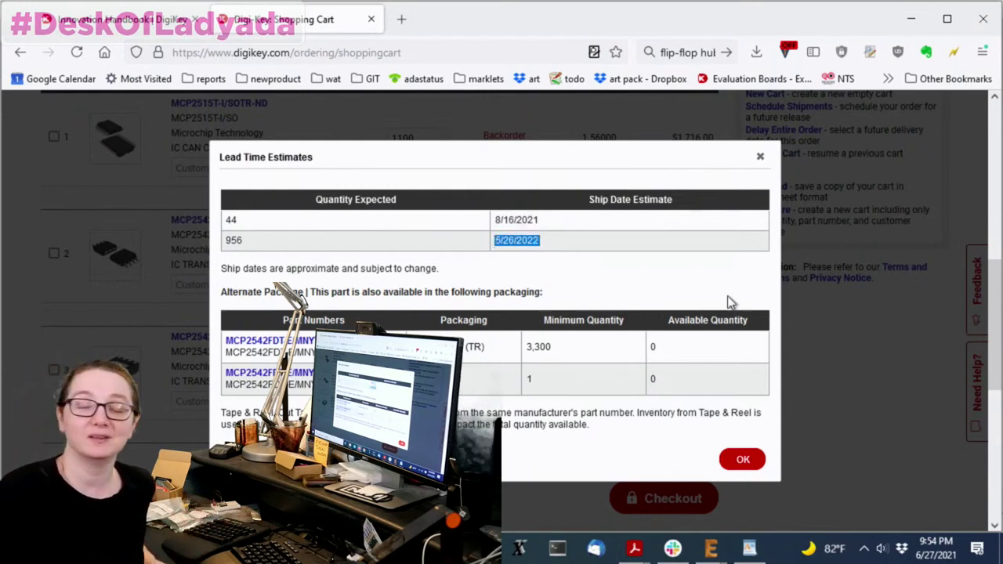
- Close the lead time estimates and switch to the EAGLE CAN board
{"action": "left_click", "coordinate": [878, 398]}
{"action": "mouse_move", "coordinate": [711, 549]}
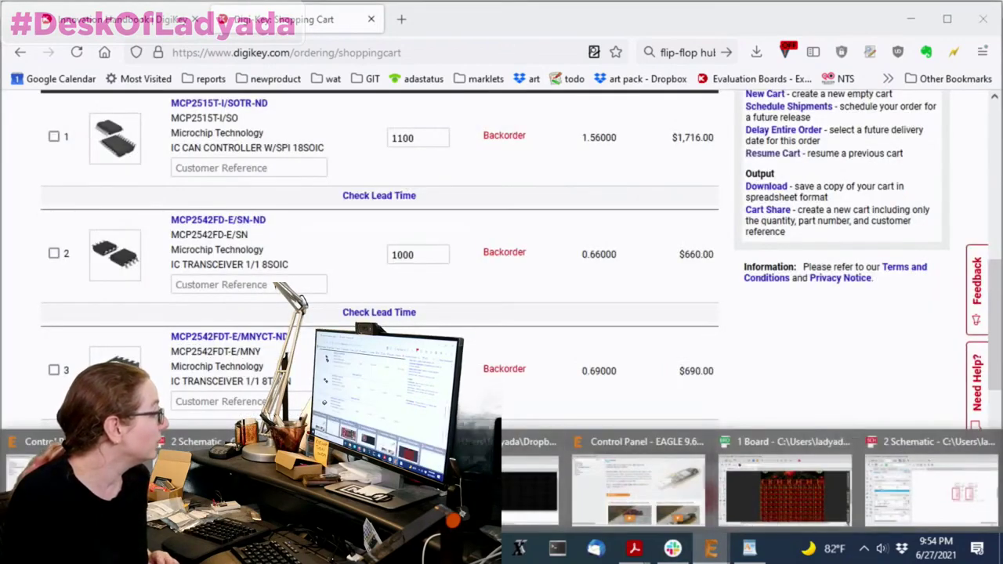
{"action": "left_click", "coordinate": [784, 482]}
{"action": "scroll", "coordinate": [540, 271], "scroll_direction": "down", "scroll_amount": 2}
{"action": "scroll", "coordinate": [540, 271], "scroll_direction": "up", "scroll_amount": 2}
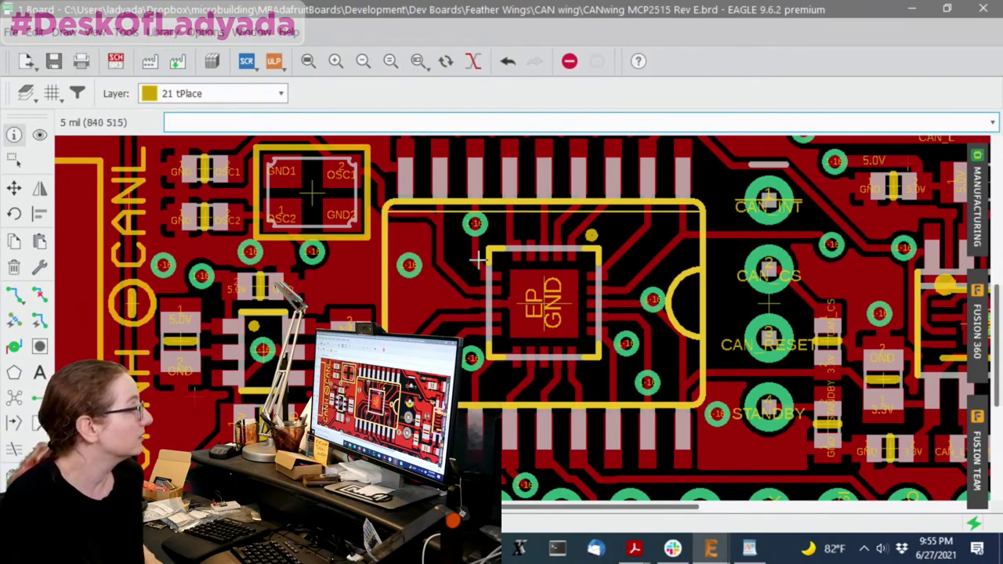
{"action": "scroll", "coordinate": [478, 259], "scroll_direction": "down", "scroll_amount": 5}
{"action": "scroll", "coordinate": [658, 289], "scroll_direction": "up", "scroll_amount": 2}
{"action": "scroll", "coordinate": [658, 289], "scroll_direction": "up", "scroll_amount": 2}
{"action": "scroll", "coordinate": [659, 289], "scroll_direction": "up", "scroll_amount": 2}
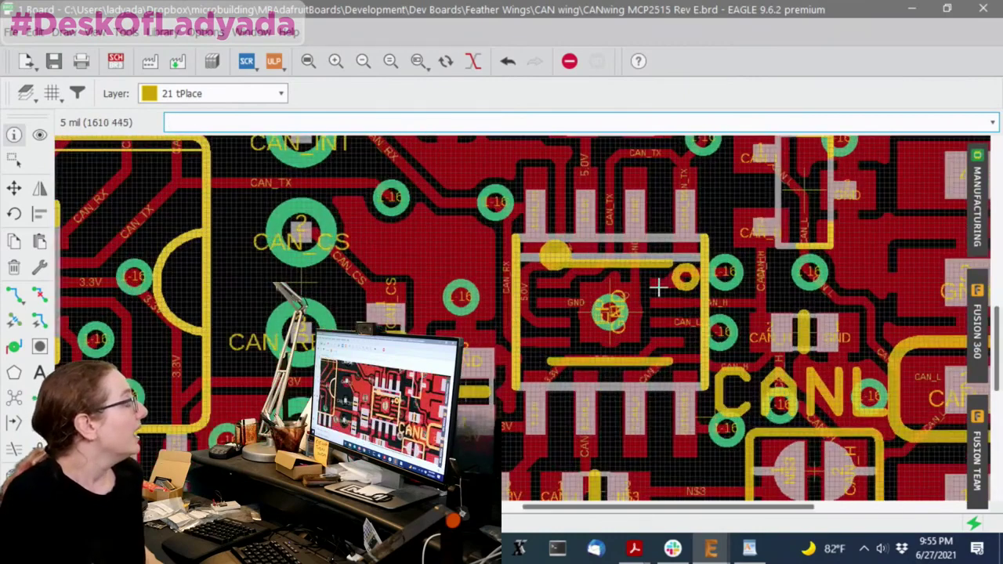
{"action": "scroll", "coordinate": [659, 289], "scroll_direction": "up", "scroll_amount": 1}
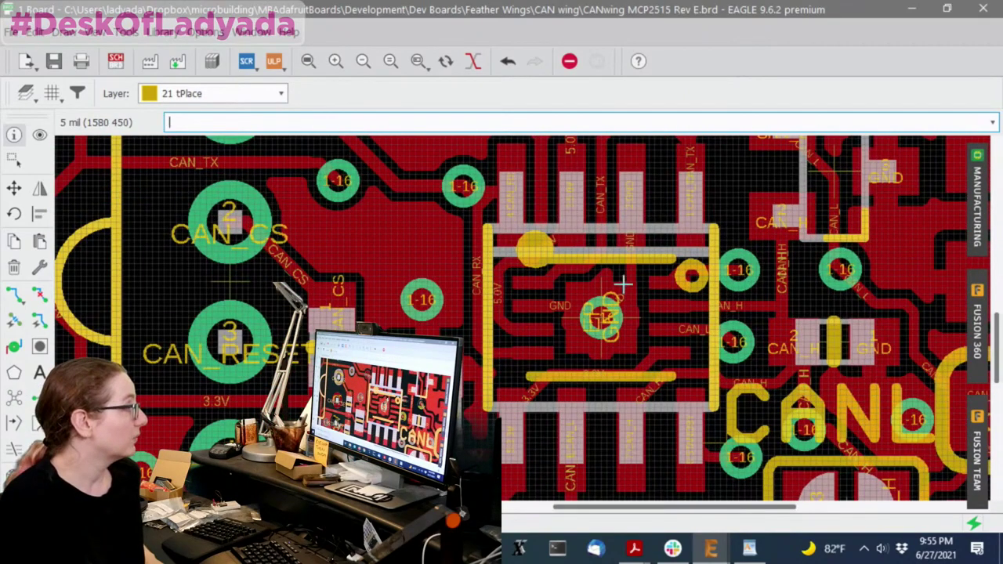
{"action": "scroll", "coordinate": [624, 283], "scroll_direction": "up", "scroll_amount": 1}
{"action": "scroll", "coordinate": [616, 278], "scroll_direction": "down", "scroll_amount": 1}
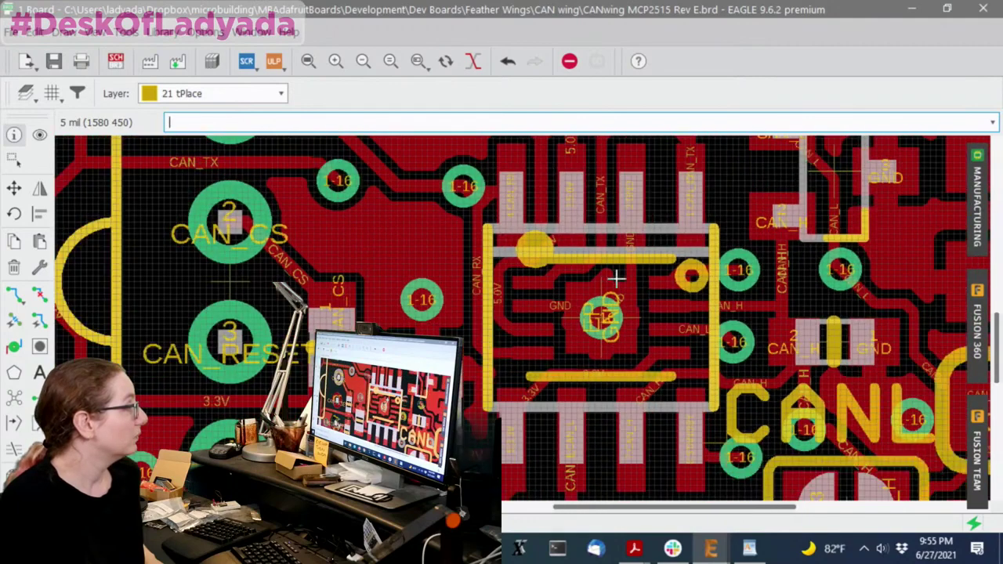
- Hide the tPlace, tOrigins and bOrigins layers, keeping Vias visible
{"action": "left_click", "coordinate": [29, 93]}
{"action": "left_click", "coordinate": [86, 65]}
{"action": "left_click", "coordinate": [78, 101]}
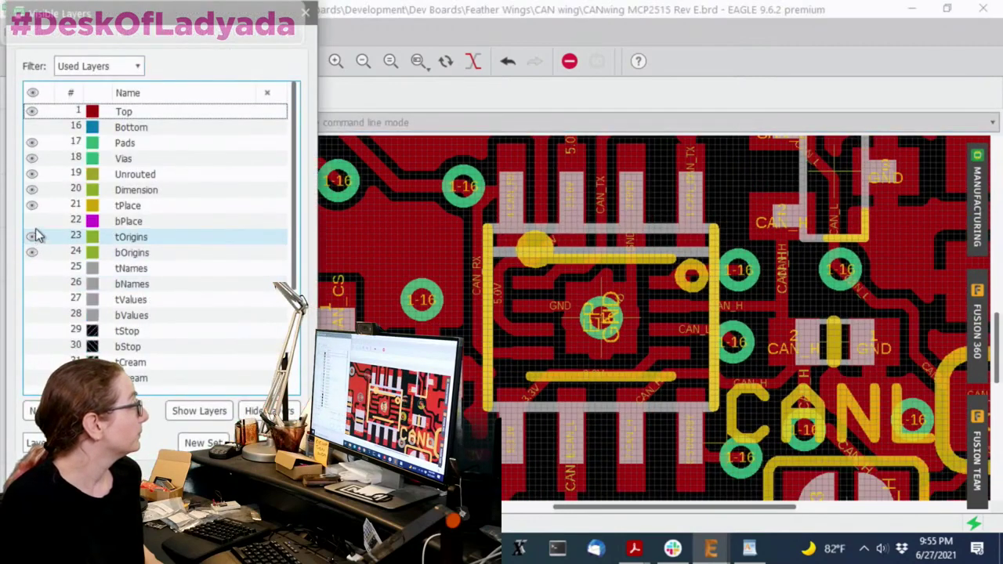
{"action": "left_click", "coordinate": [32, 206]}
{"action": "left_click", "coordinate": [31, 253]}
{"action": "left_click", "coordinate": [31, 236]}
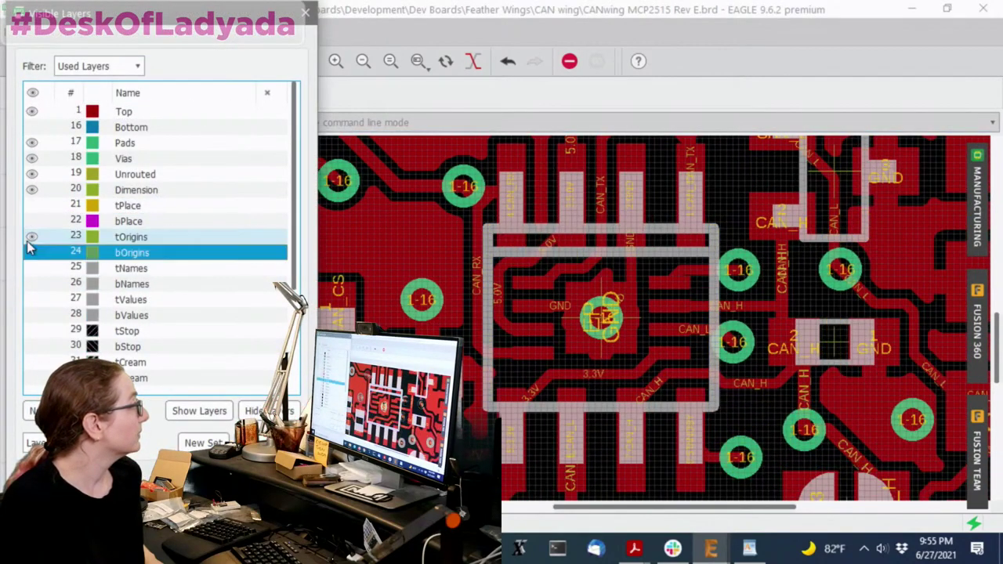
{"action": "left_click", "coordinate": [31, 159]}
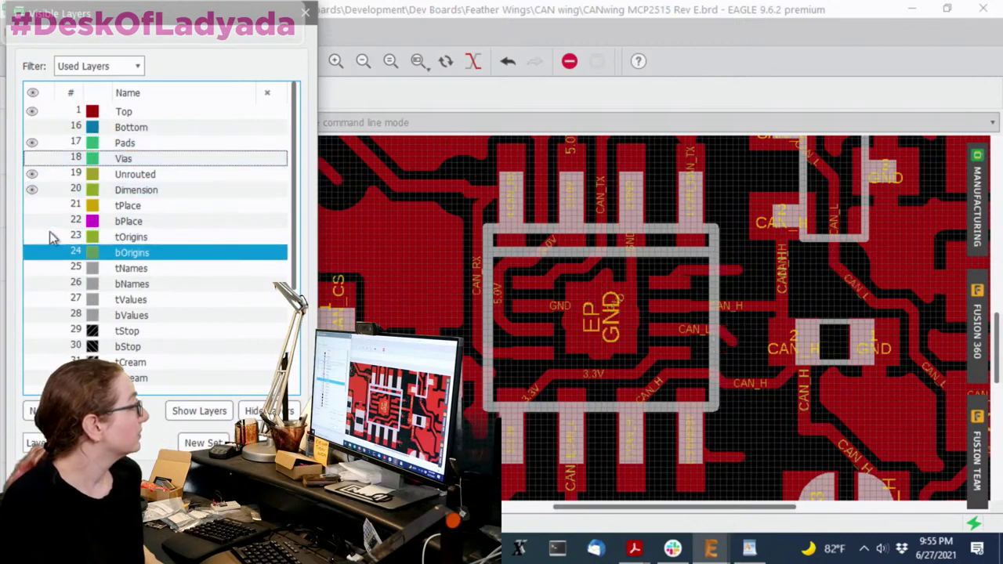
{"action": "scroll", "coordinate": [171, 363], "scroll_direction": "down", "scroll_amount": 3}
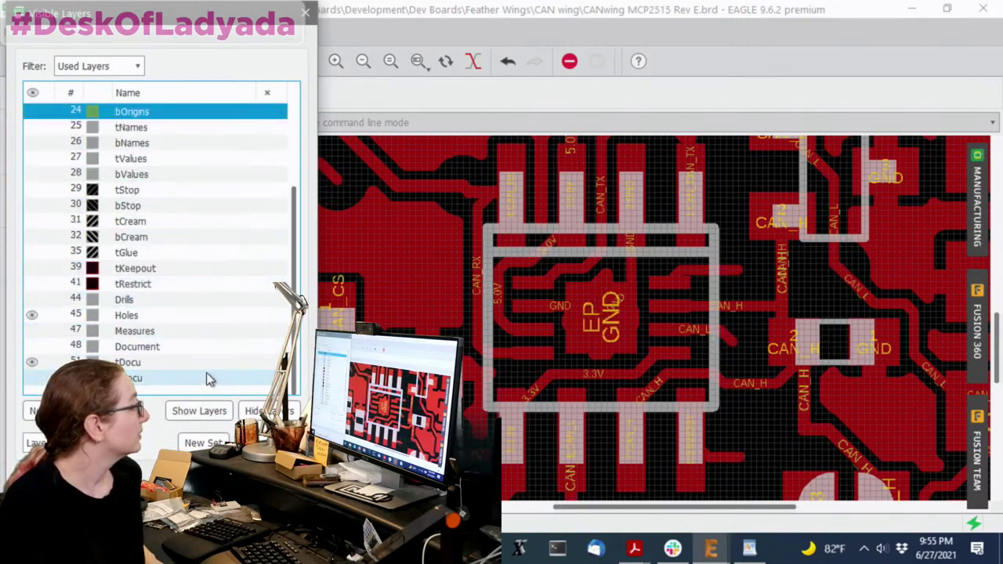
{"action": "scroll", "coordinate": [40, 134], "scroll_direction": "up", "scroll_amount": 3}
{"action": "left_click", "coordinate": [32, 158]}
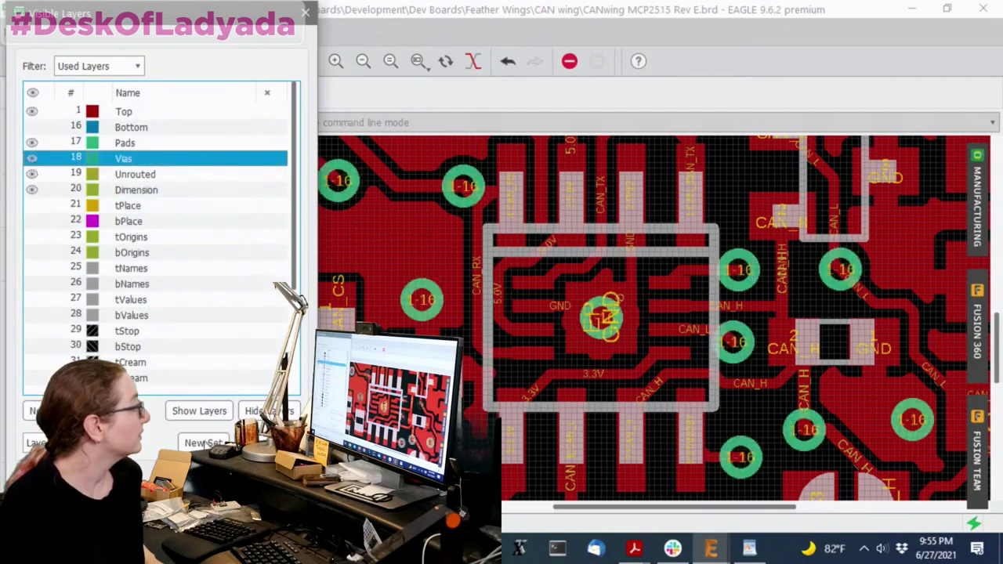
{"action": "key", "text": "Return"}
- Make 1 Top the active drawing layer
{"action": "scroll", "coordinate": [471, 249], "scroll_direction": "up", "scroll_amount": 2}
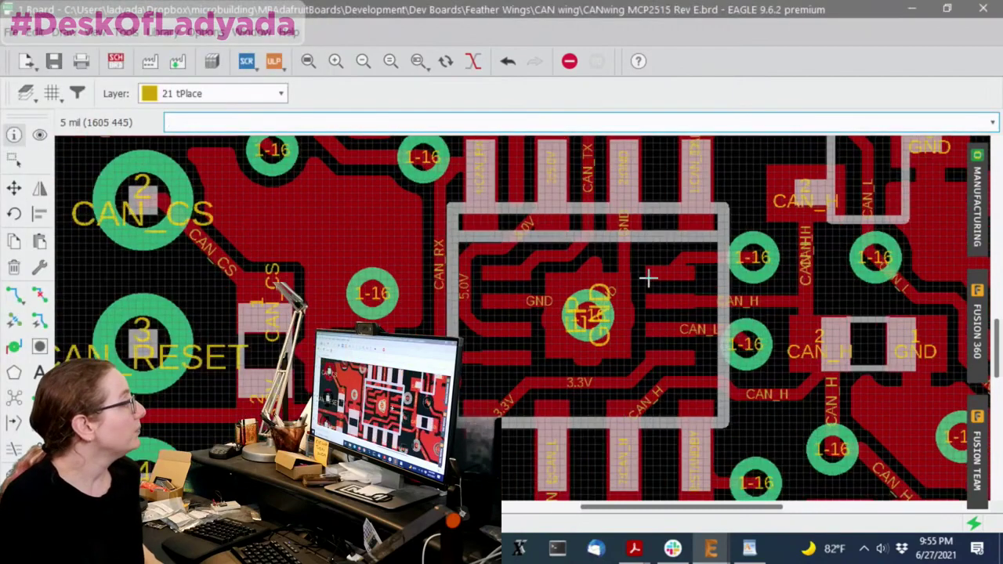
{"action": "scroll", "coordinate": [471, 249], "scroll_direction": "up", "scroll_amount": 2}
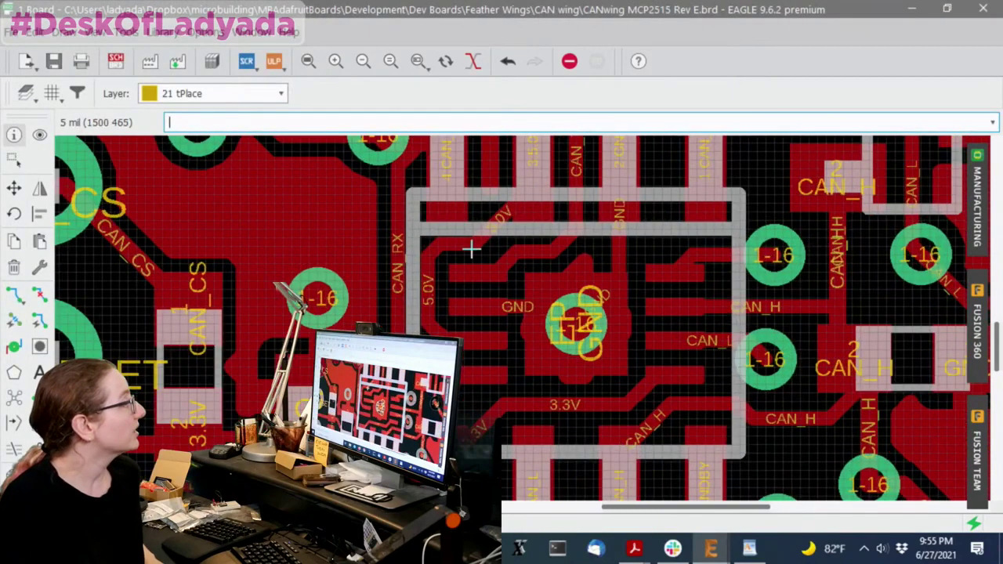
{"action": "left_click", "coordinate": [182, 93]}
{"action": "scroll", "coordinate": [183, 149], "scroll_direction": "up", "scroll_amount": 2}
{"action": "left_click", "coordinate": [180, 110]}
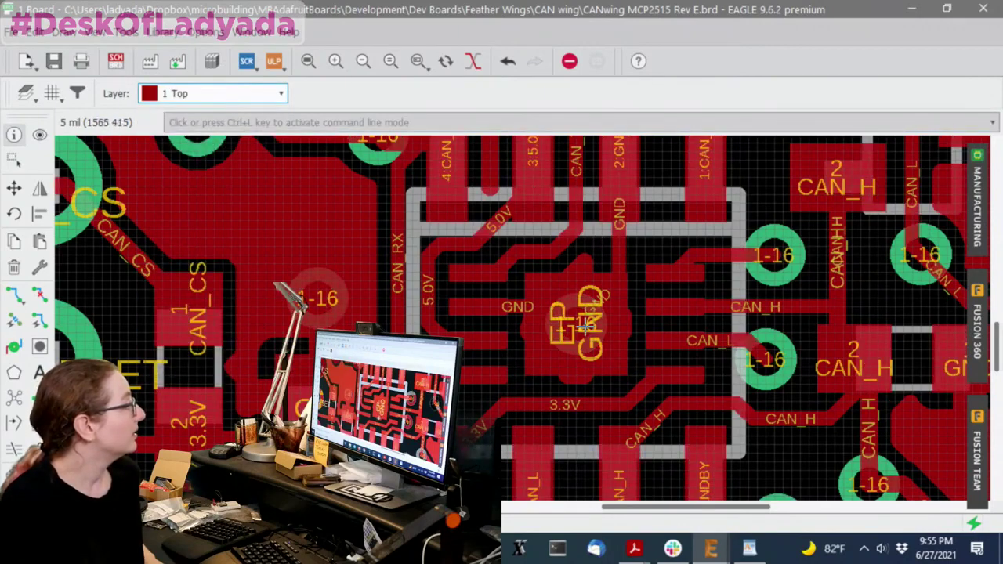
{"action": "scroll", "coordinate": [566, 210], "scroll_direction": "down", "scroll_amount": 1}
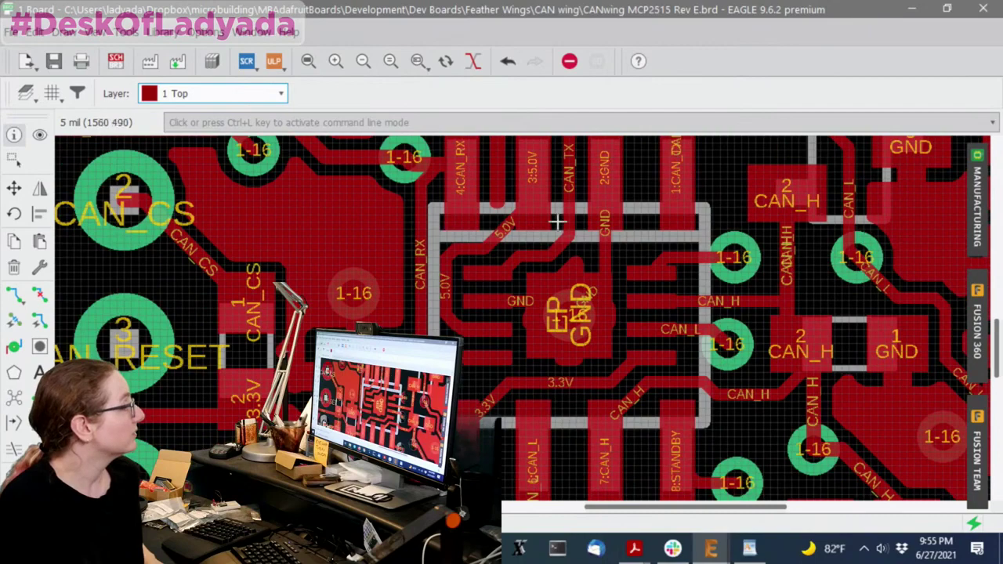
{"action": "scroll", "coordinate": [558, 223], "scroll_direction": "down", "scroll_amount": 1}
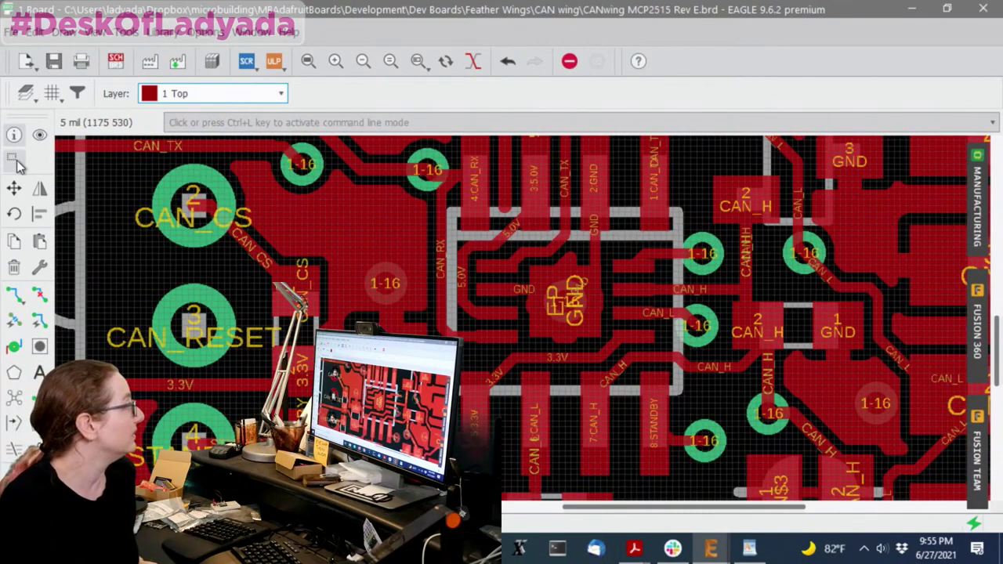
- Use Move to try picking the wire and via at the EP GND pad
{"action": "left_click", "coordinate": [15, 186]}
{"action": "left_click", "coordinate": [567, 297]}
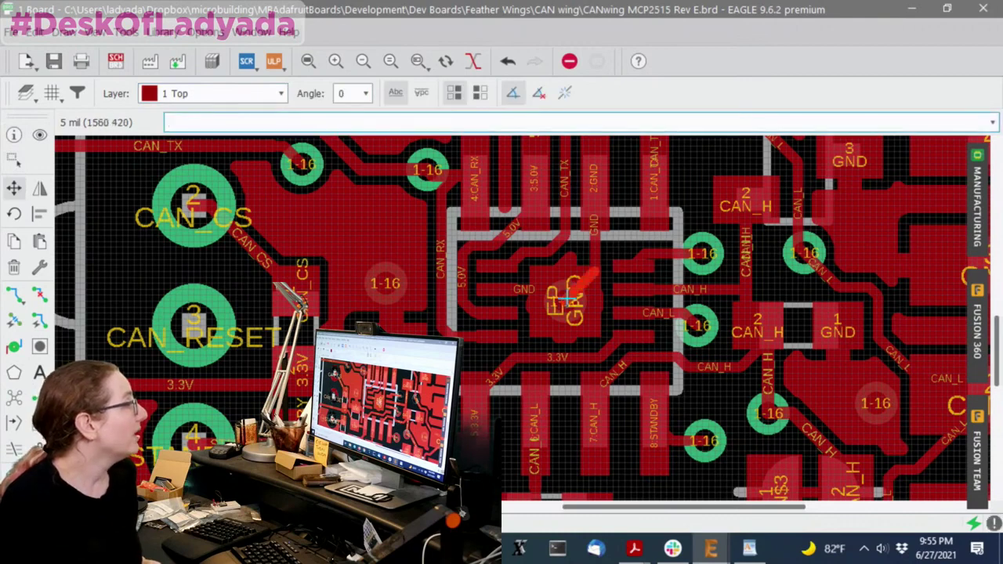
{"action": "left_click", "coordinate": [14, 186]}
{"action": "left_click", "coordinate": [564, 301]}
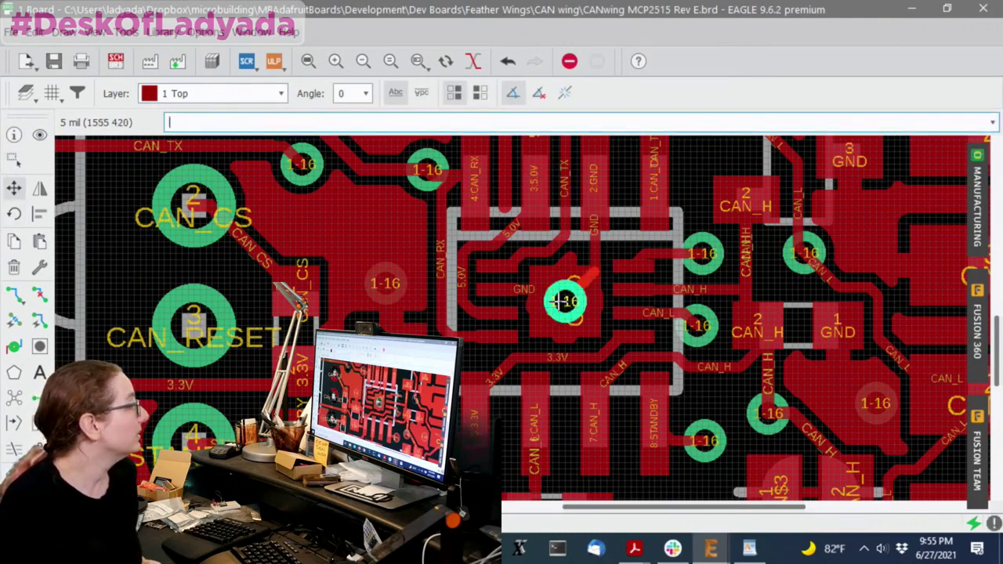
- Show top and bottom layers together and rotate the EP GND footprint a quarter turn
{"action": "left_click", "coordinate": [26, 93]}
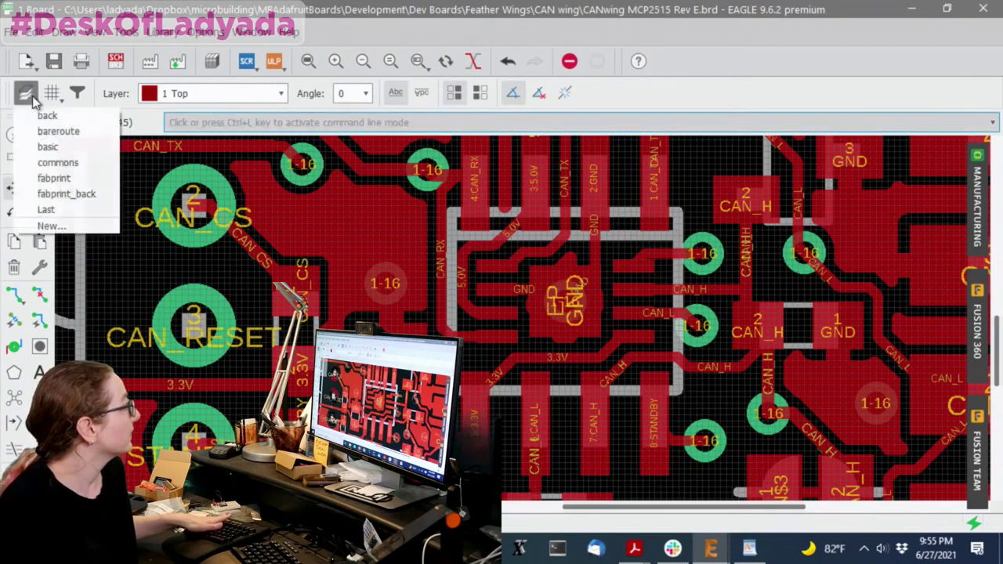
{"action": "left_click", "coordinate": [38, 134]}
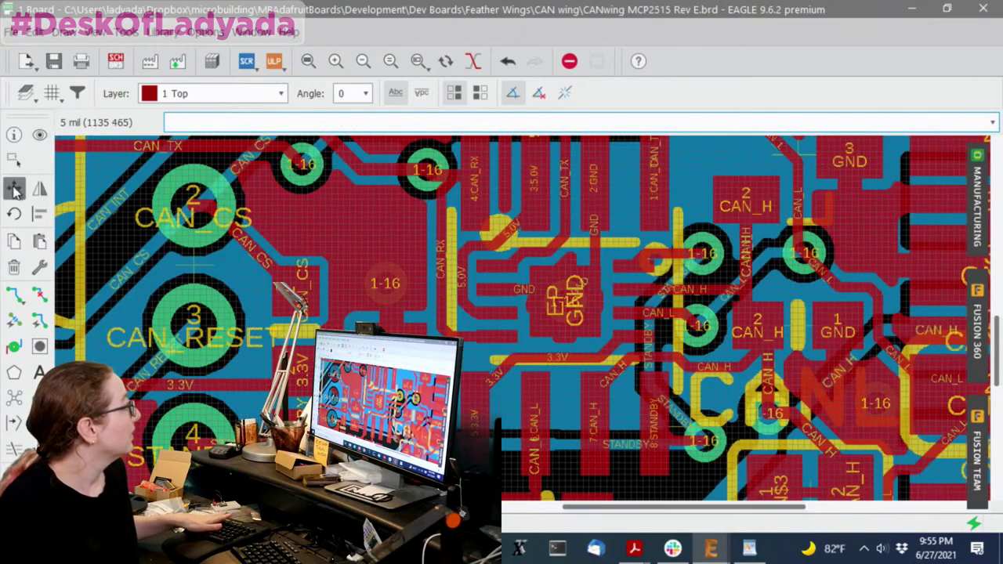
{"action": "left_click", "coordinate": [564, 302]}
{"action": "right_click", "coordinate": [564, 301]}
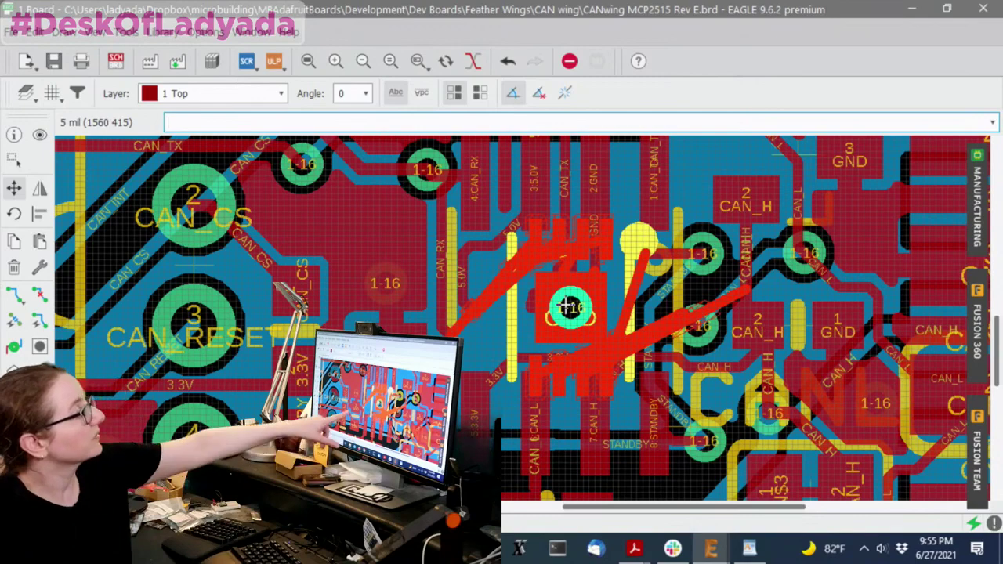
{"action": "left_click", "coordinate": [566, 305]}
- Rotate the TDFN footprint back and nudge it until centred inside the SOIC outline
{"action": "left_click", "coordinate": [568, 303]}
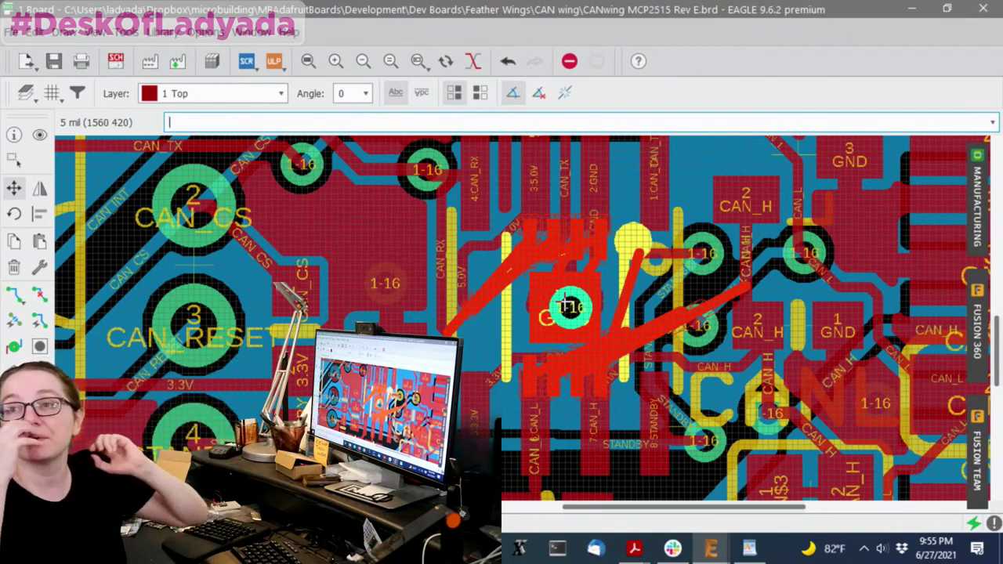
{"action": "left_click", "coordinate": [566, 290]}
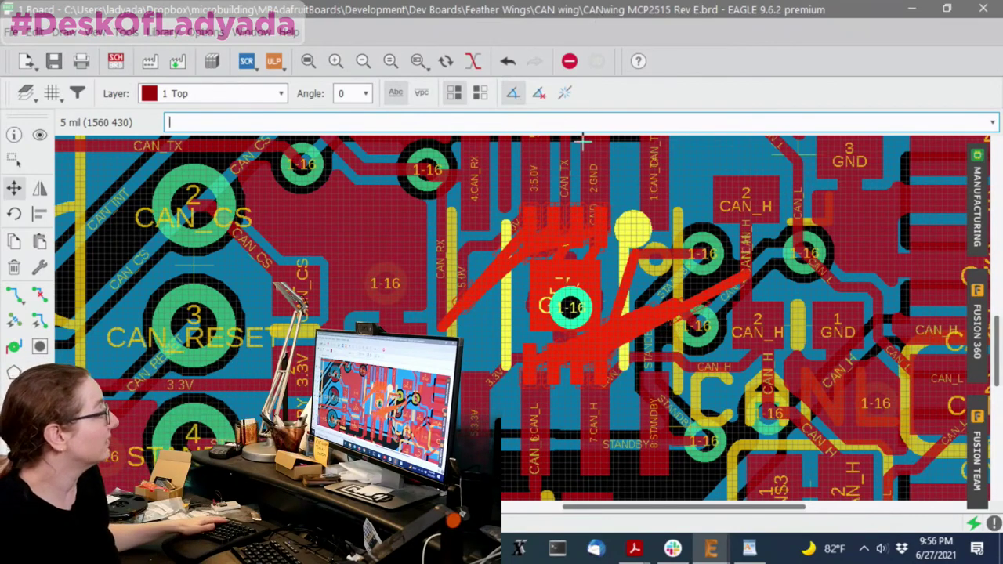
{"action": "right_click", "coordinate": [566, 304]}
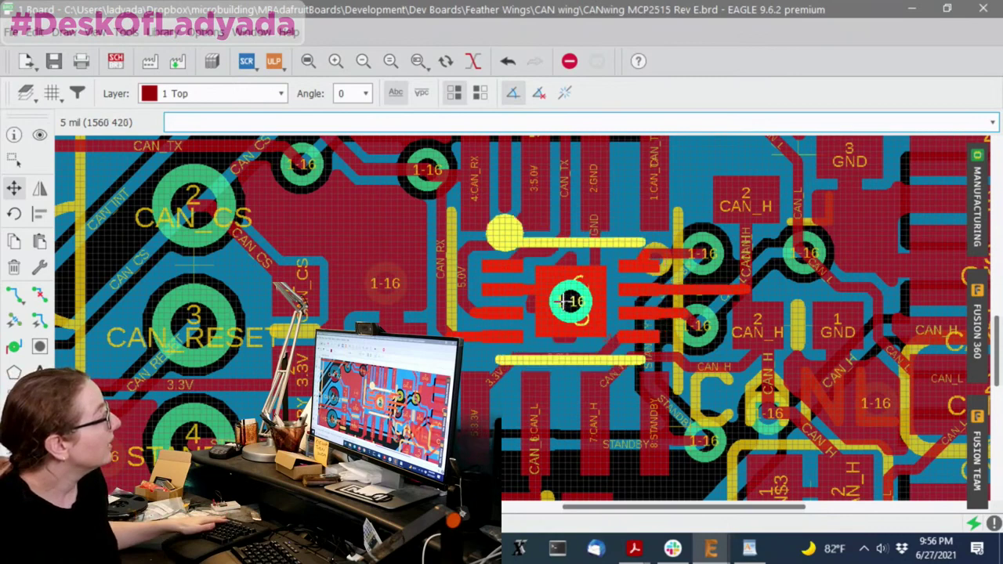
{"action": "left_click", "coordinate": [566, 301]}
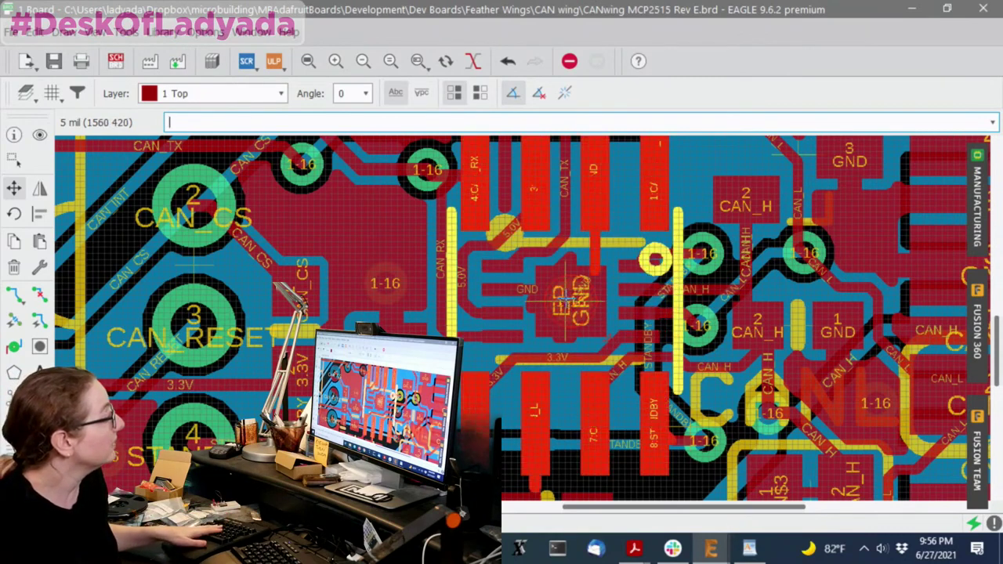
{"action": "left_click", "coordinate": [573, 301]}
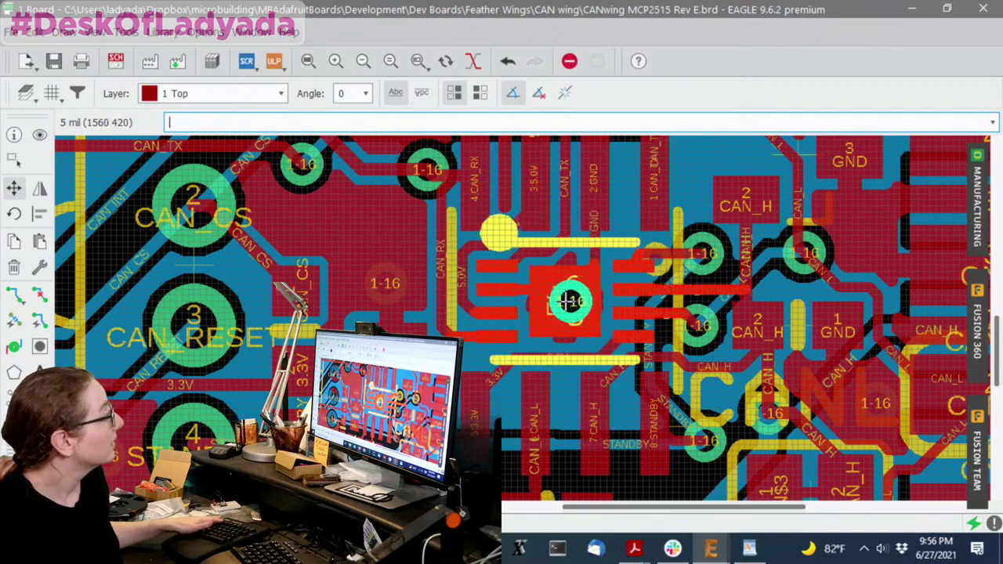
{"action": "left_click", "coordinate": [569, 298]}
- Save the CANwing board with Ctrl+S and zoom out and back in to review it
{"action": "key", "text": "ctrl+s"}
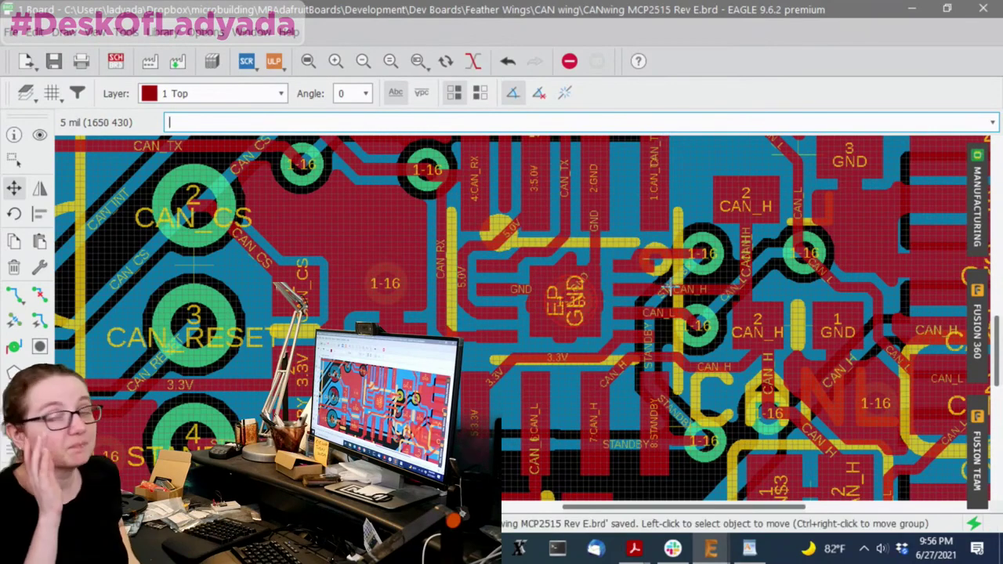
{"action": "scroll", "coordinate": [698, 296], "scroll_direction": "down", "scroll_amount": 1}
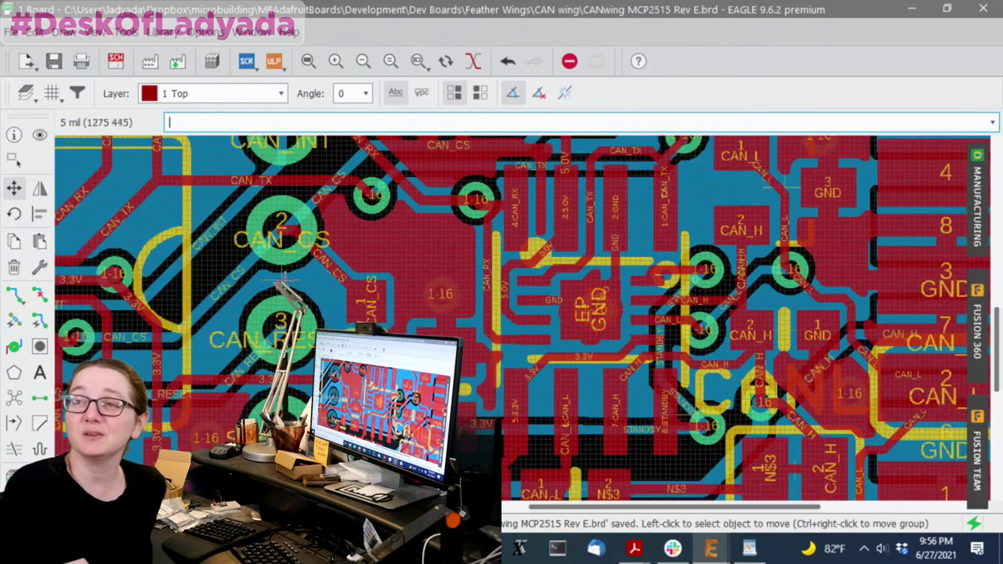
{"action": "scroll", "coordinate": [673, 297], "scroll_direction": "down", "scroll_amount": 2}
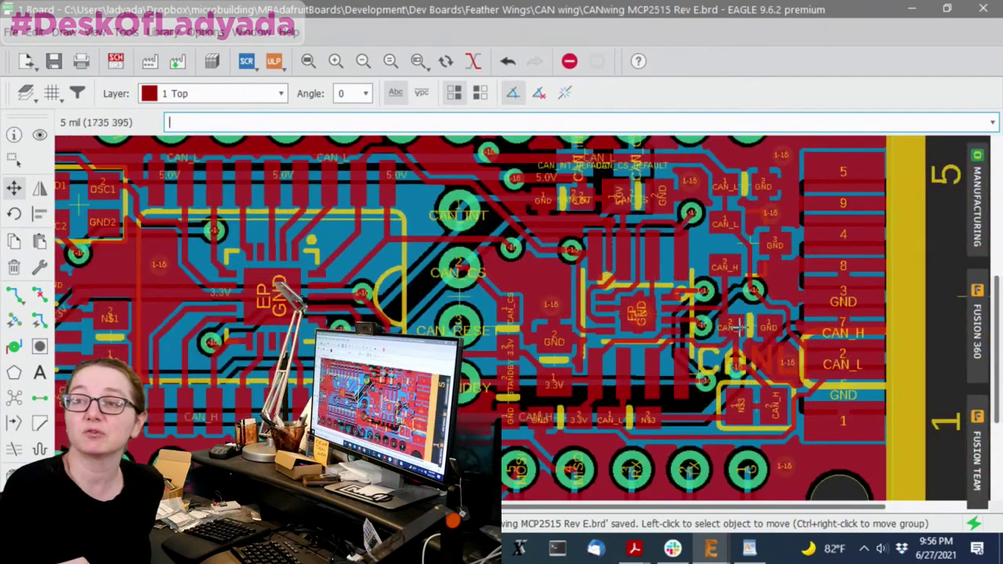
{"action": "scroll", "coordinate": [593, 290], "scroll_direction": "down", "scroll_amount": 1}
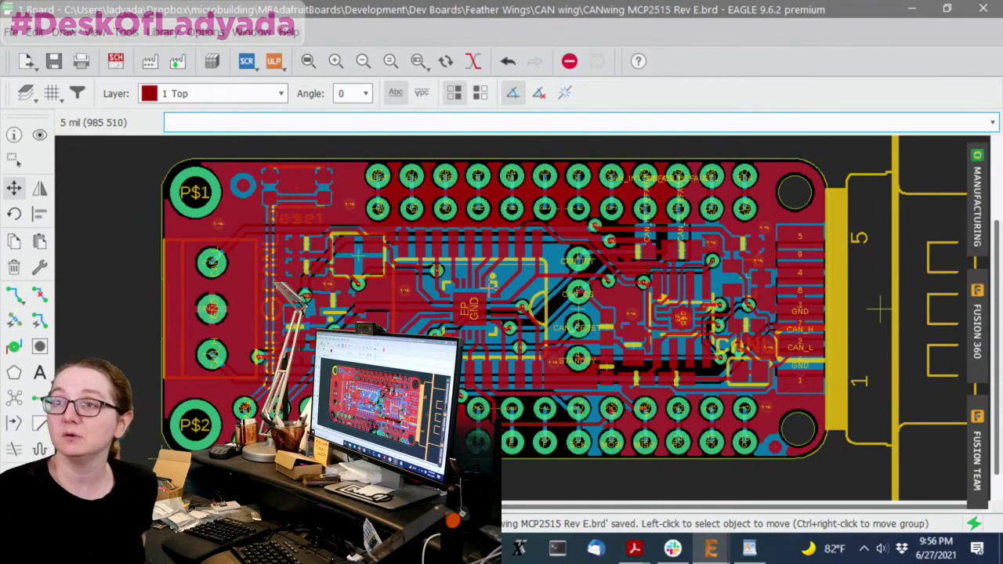
{"action": "scroll", "coordinate": [787, 308], "scroll_direction": "up", "scroll_amount": 1}
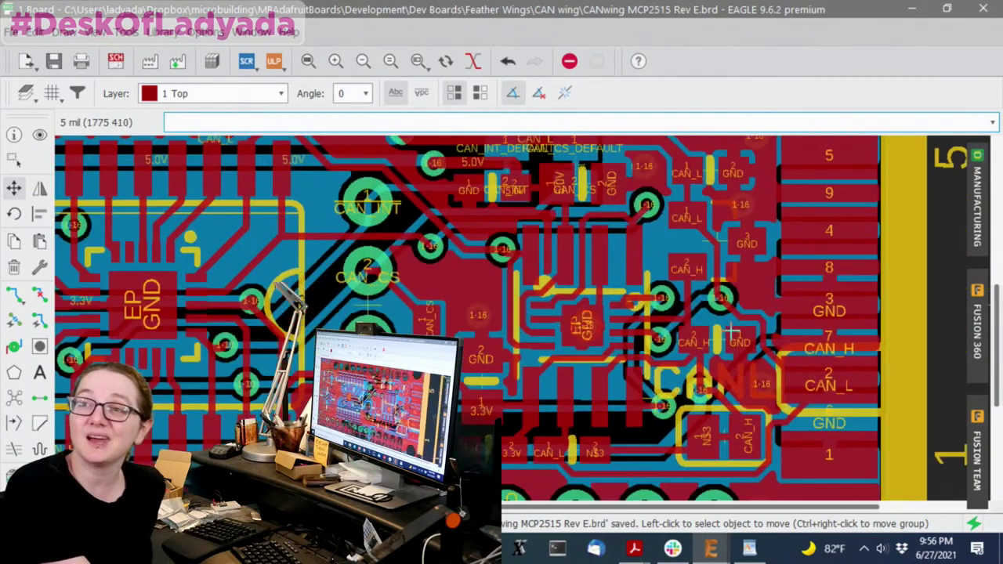
{"action": "scroll", "coordinate": [621, 317], "scroll_direction": "up", "scroll_amount": 2}
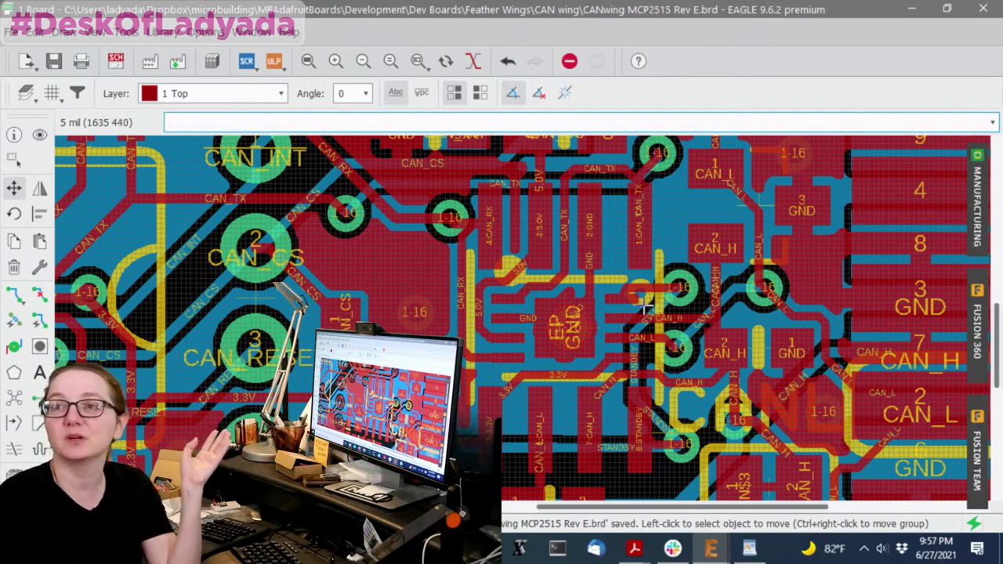
- Leave the EAGLE board and return to the Digi-Key cart in Firefox
{"action": "scroll", "coordinate": [837, 368], "scroll_direction": "down", "scroll_amount": 5}
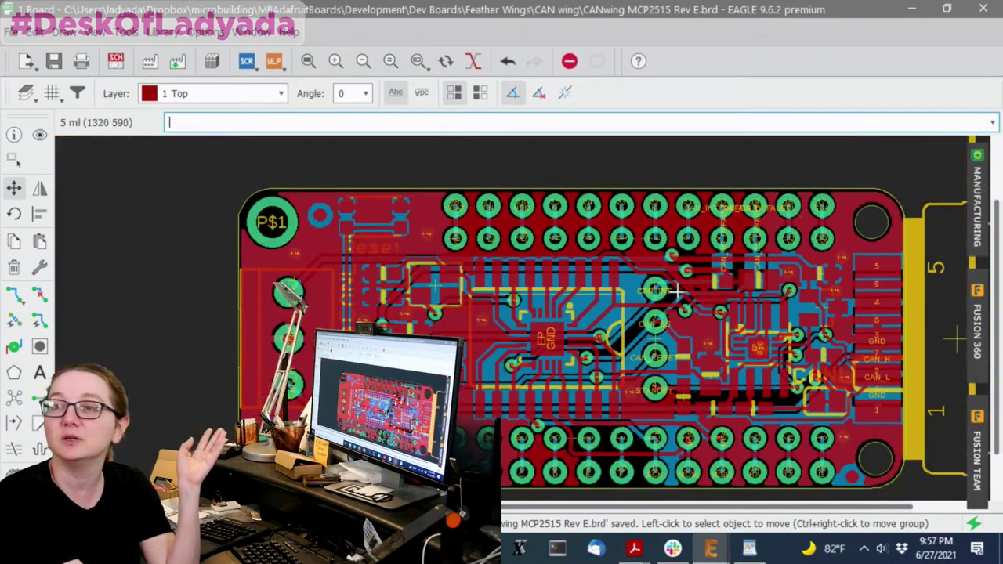
{"action": "scroll", "coordinate": [500, 300], "scroll_direction": "up", "scroll_amount": 1}
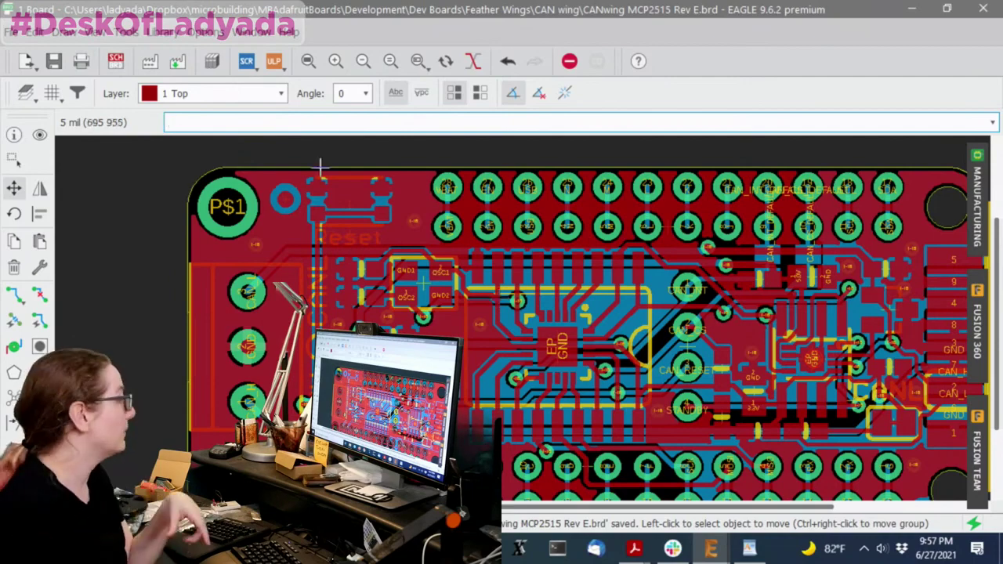
{"action": "key", "text": "alt+Tab"}
- Search Google for 'arduino smd' and open the official arduino.cc Uno SMD page
{"action": "left_click", "coordinate": [458, 53]}
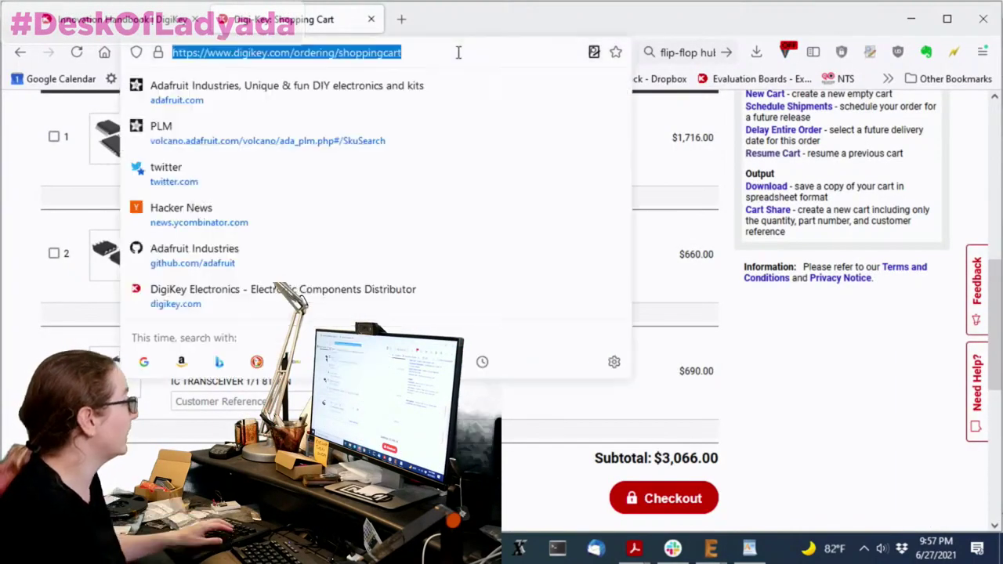
{"action": "type", "text": "arduino smd"}
{"action": "key", "text": "Return"}
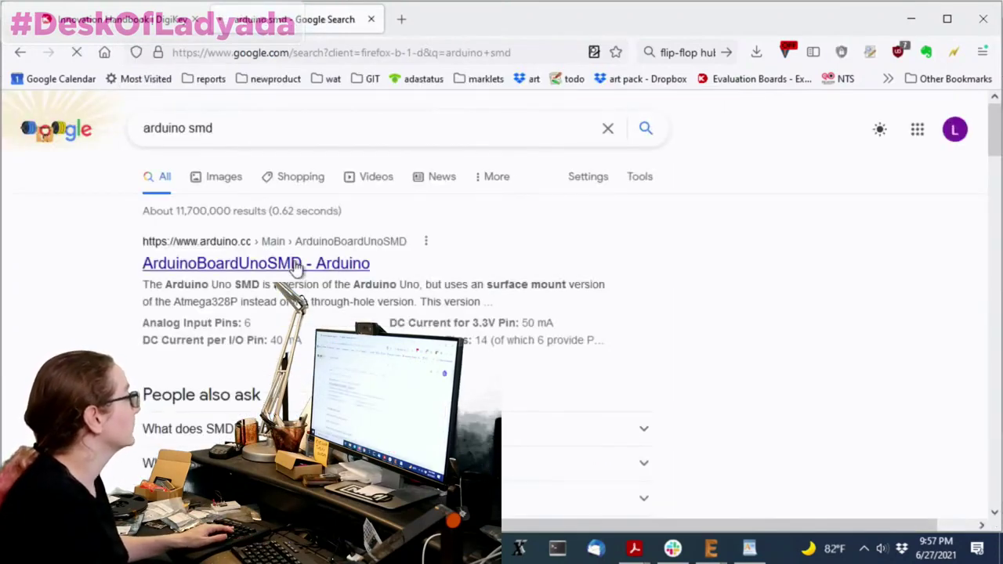
{"action": "left_click", "coordinate": [296, 267]}
{"action": "scroll", "coordinate": [815, 255], "scroll_direction": "down", "scroll_amount": 3}
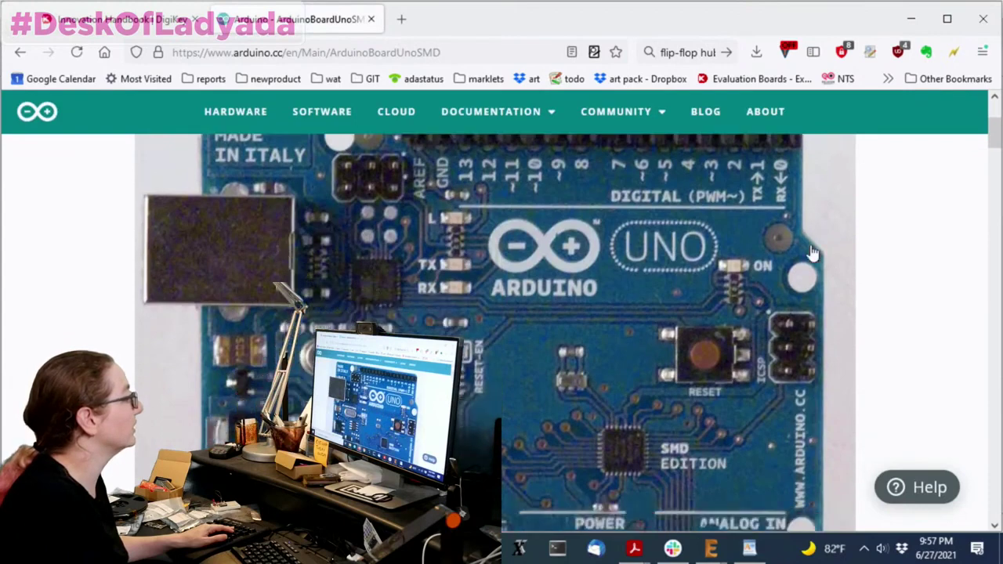
{"action": "scroll", "coordinate": [812, 253], "scroll_direction": "down", "scroll_amount": 3}
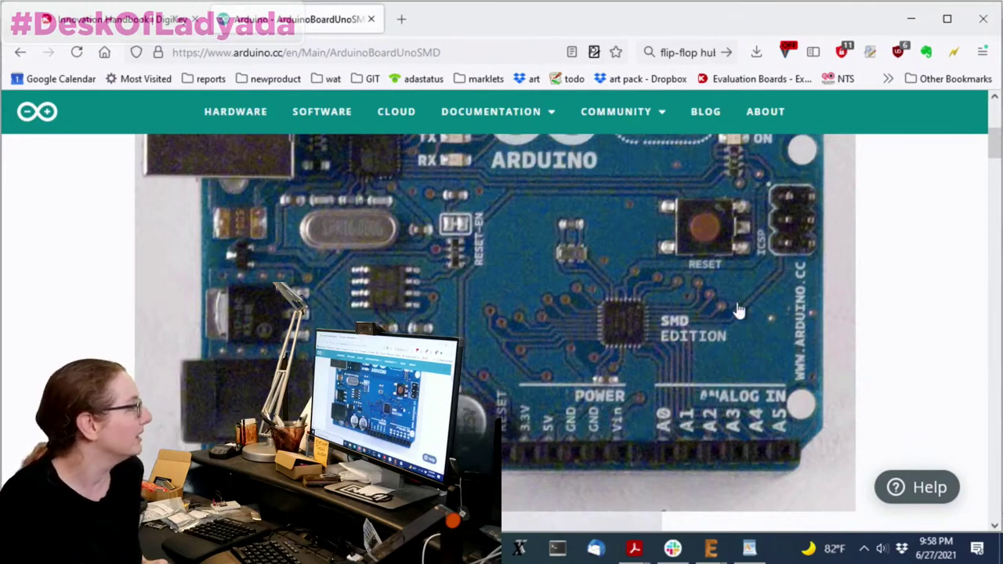
- Go back to the 'arduino smd' results and switch to image results
{"action": "left_click", "coordinate": [17, 54]}
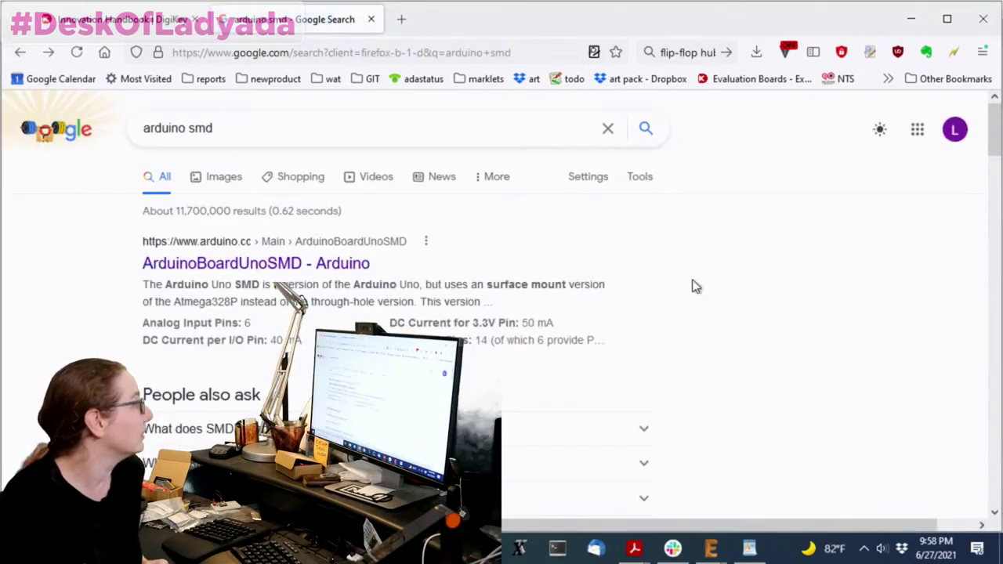
{"action": "left_click", "coordinate": [225, 179]}
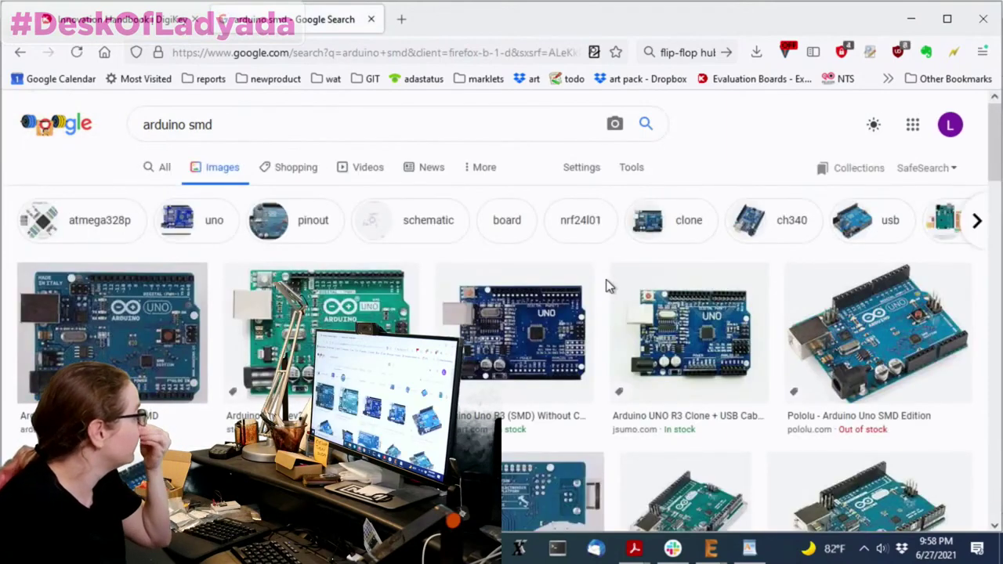
{"action": "scroll", "coordinate": [616, 291], "scroll_direction": "down", "scroll_amount": 2}
{"action": "scroll", "coordinate": [616, 294], "scroll_direction": "down", "scroll_amount": 3}
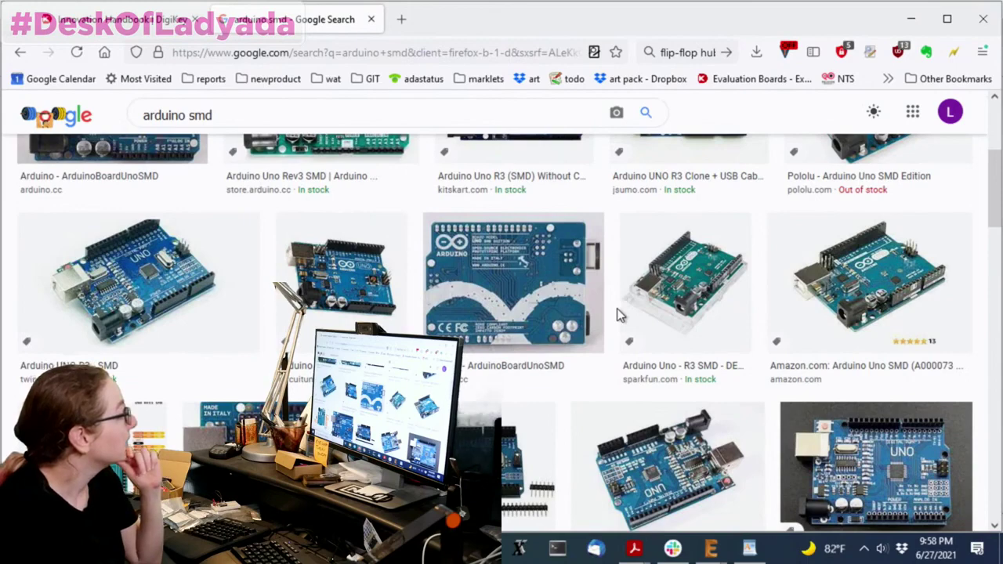
{"action": "scroll", "coordinate": [617, 314], "scroll_direction": "down", "scroll_amount": 2}
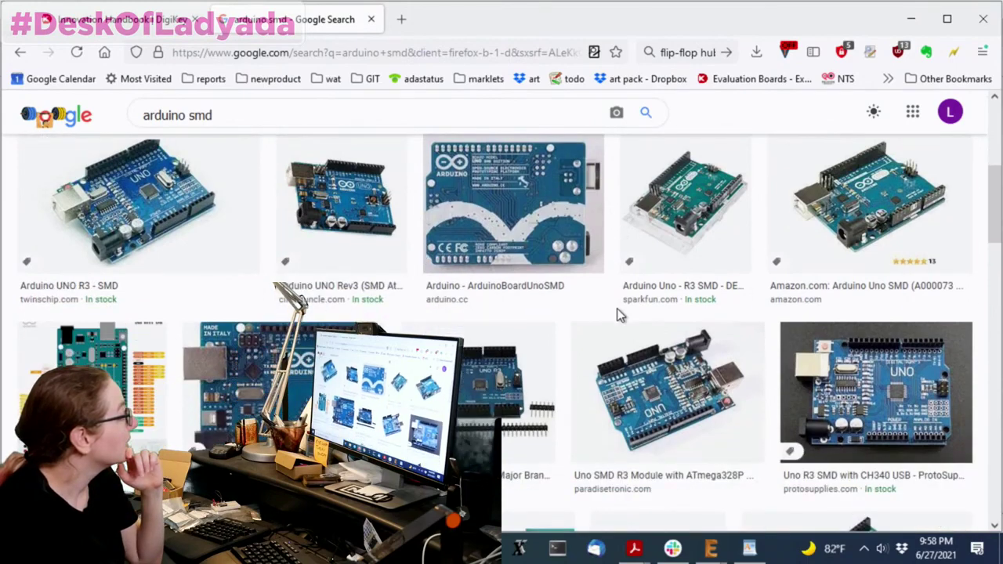
- Preview the Arduino Uno Rev3 SMD image and check Arrow's $17.26 A000073 listing
{"action": "left_click", "coordinate": [282, 369]}
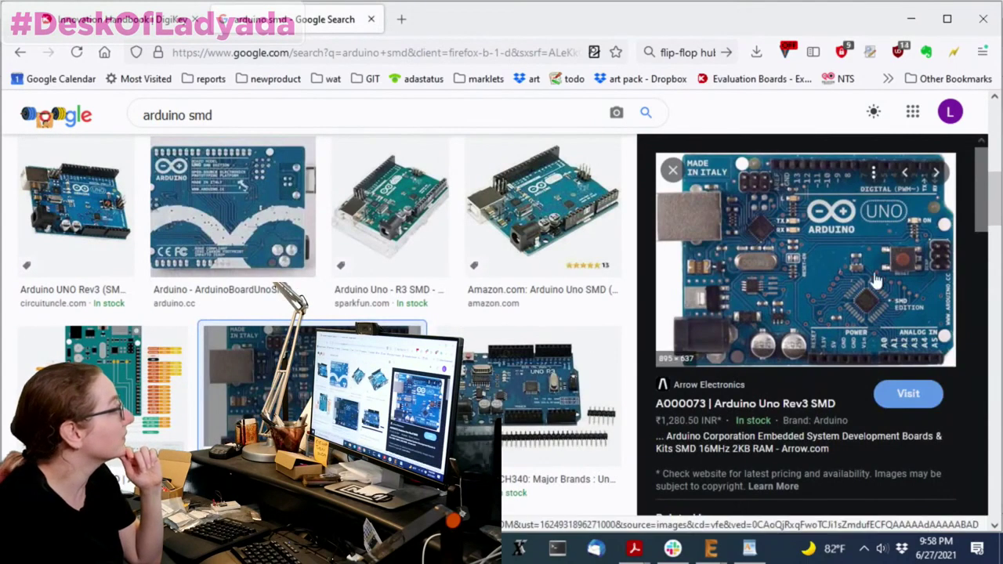
{"action": "left_click", "coordinate": [847, 302]}
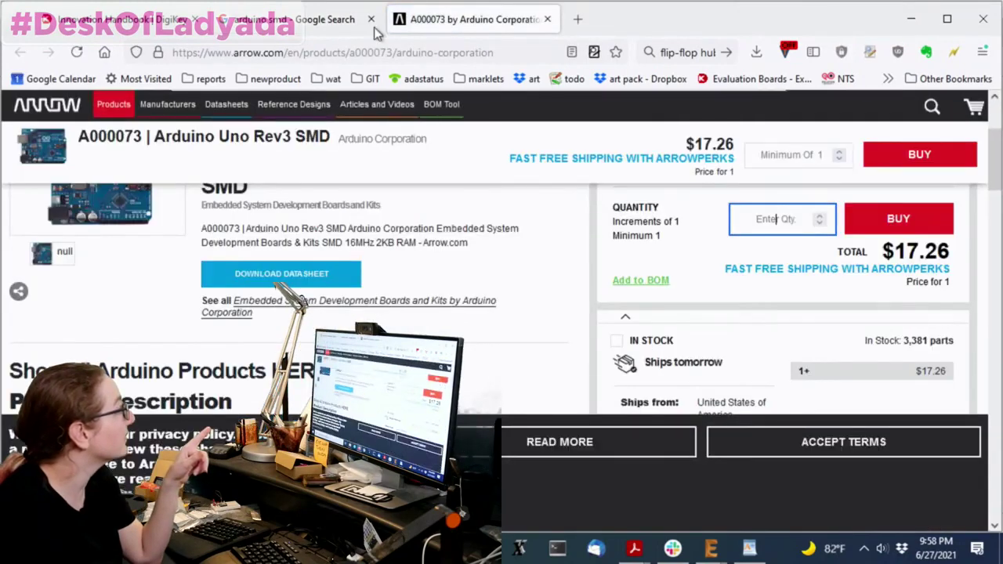
{"action": "left_click", "coordinate": [547, 19]}
- Scroll further and preview the Maker Modules Arduino Uno photo
{"action": "scroll", "coordinate": [874, 401], "scroll_direction": "down", "scroll_amount": 2}
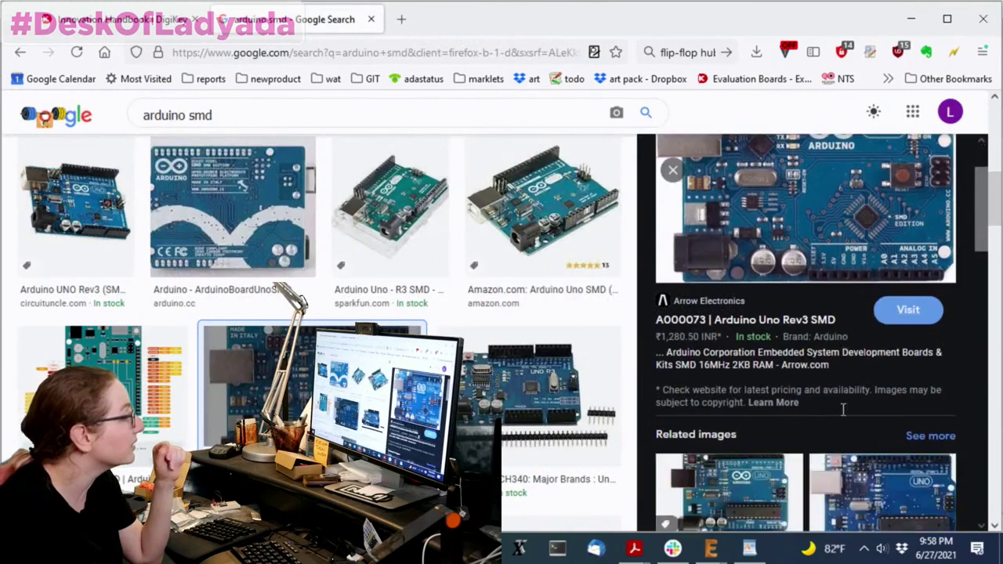
{"action": "scroll", "coordinate": [894, 400], "scroll_direction": "down", "scroll_amount": 2}
{"action": "scroll", "coordinate": [925, 398], "scroll_direction": "down", "scroll_amount": 2}
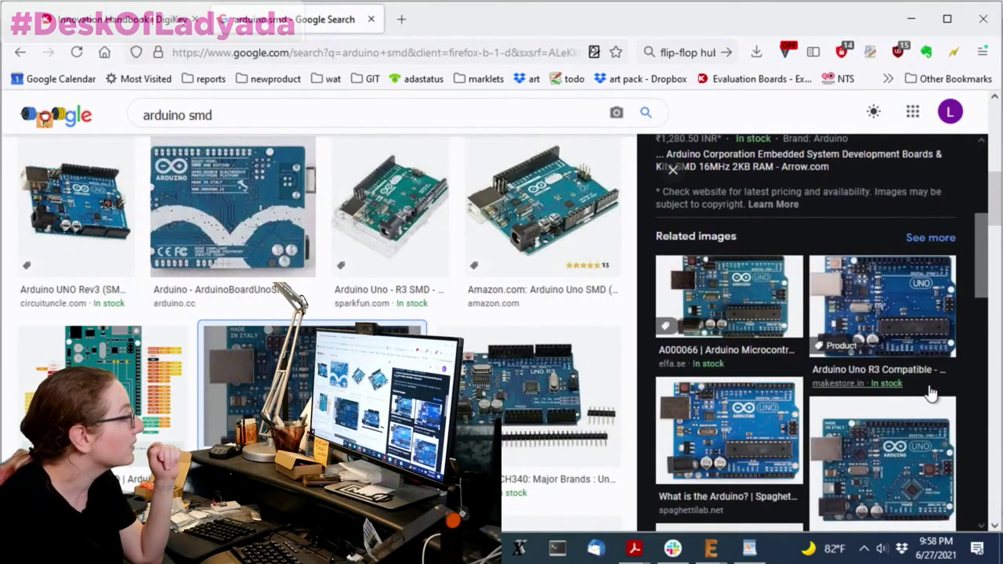
{"action": "scroll", "coordinate": [929, 388], "scroll_direction": "down", "scroll_amount": 2}
{"action": "left_click", "coordinate": [914, 368]}
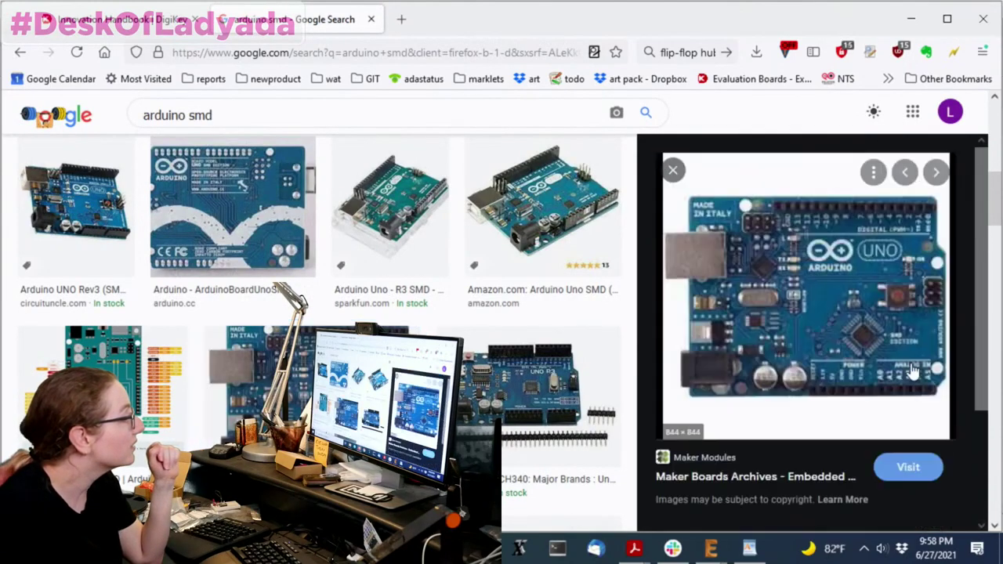
- Open the Maker Modules board photo alone and enlarge it to full size around the chip
{"action": "right_click", "coordinate": [813, 360]}
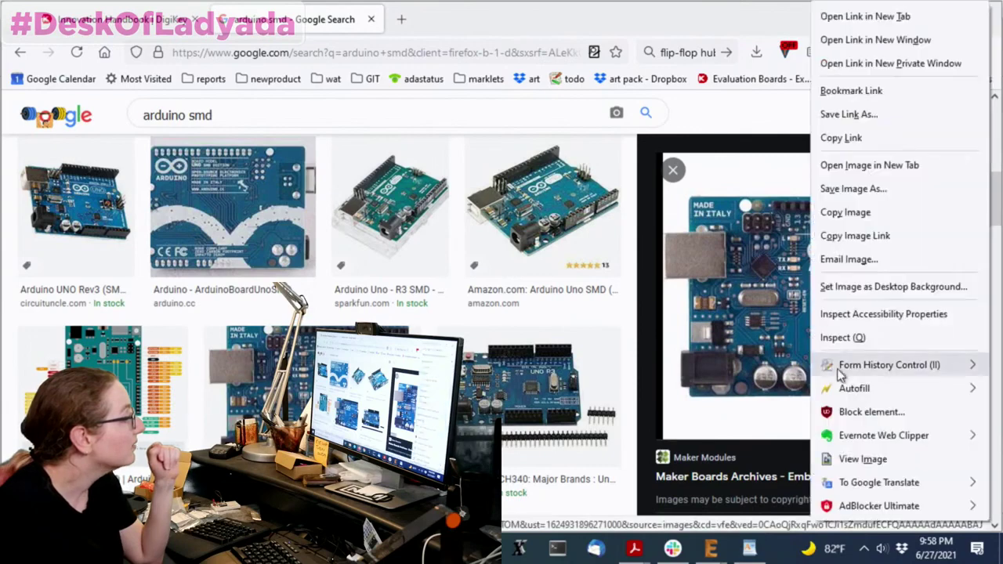
{"action": "left_click", "coordinate": [875, 459]}
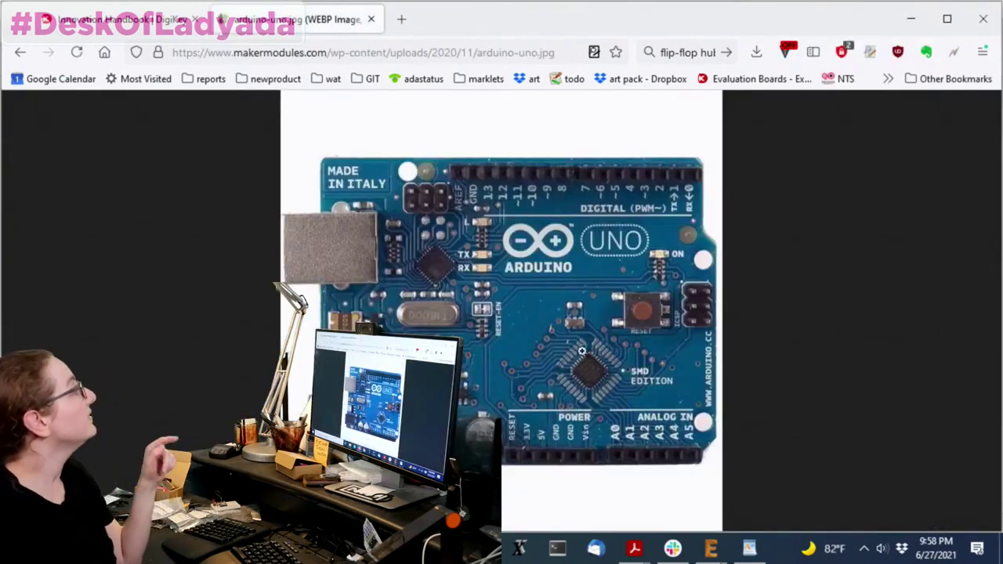
{"action": "left_click", "coordinate": [593, 379]}
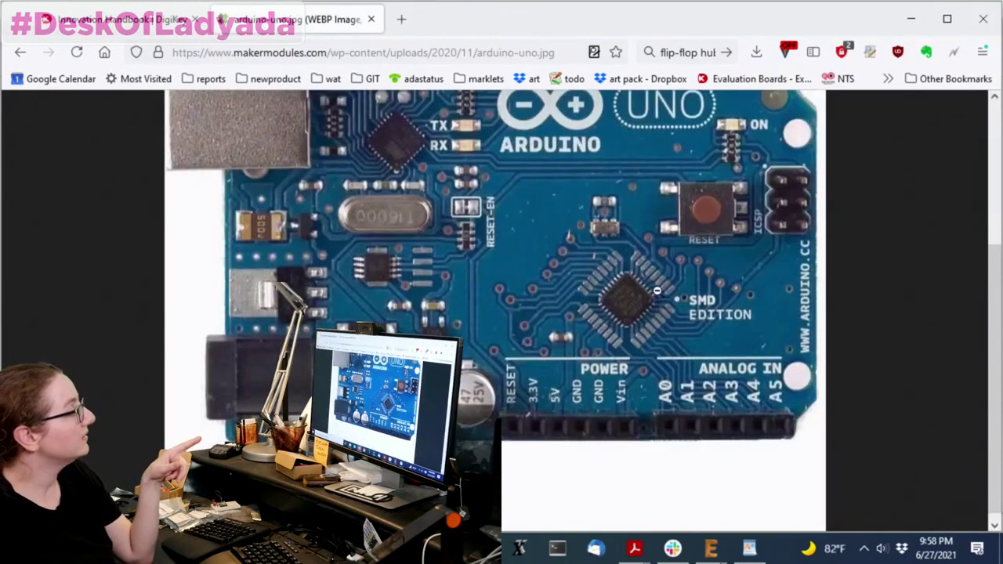